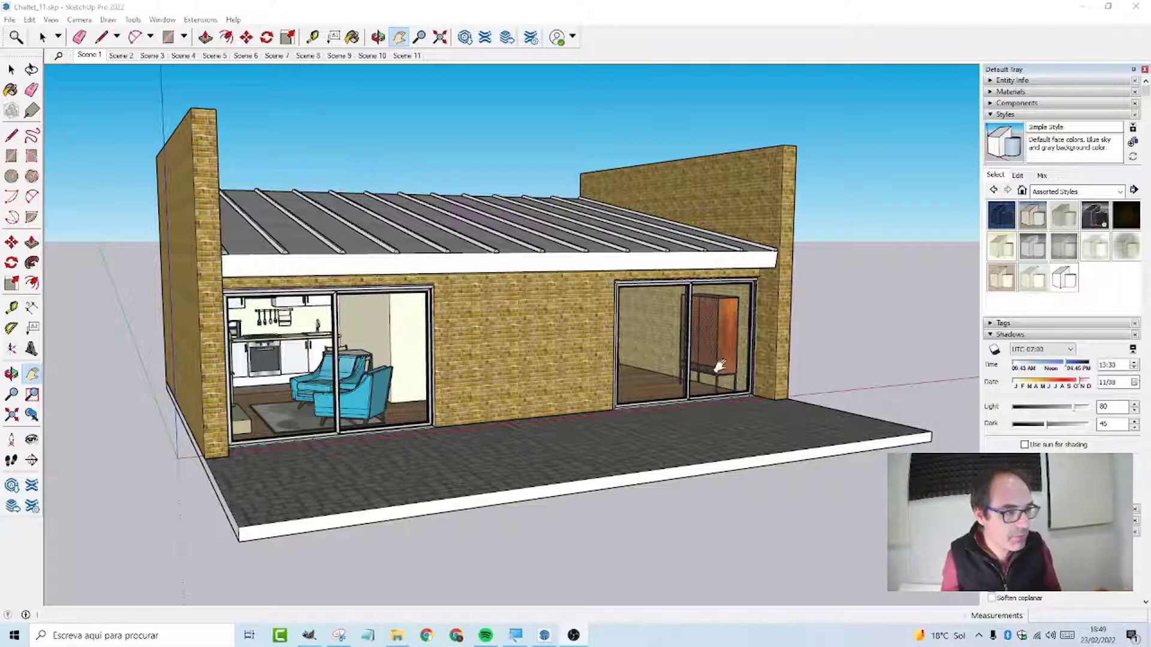
Set the camera to the front standard view of the house with parallel projection
{"action": "middle_click_drag", "start_coordinate": [719, 365], "coordinate": [636, 370]}
{"action": "left_click_drag", "start_coordinate": [712, 349], "coordinate": [732, 329]}
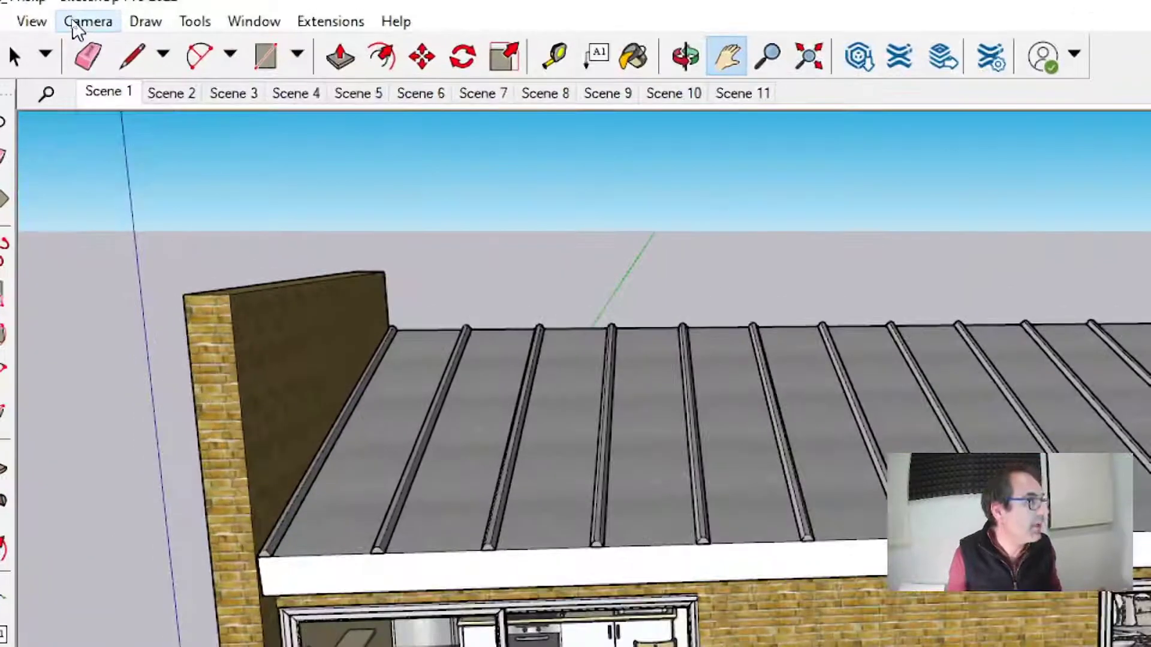
{"action": "left_click", "coordinate": [75, 21]}
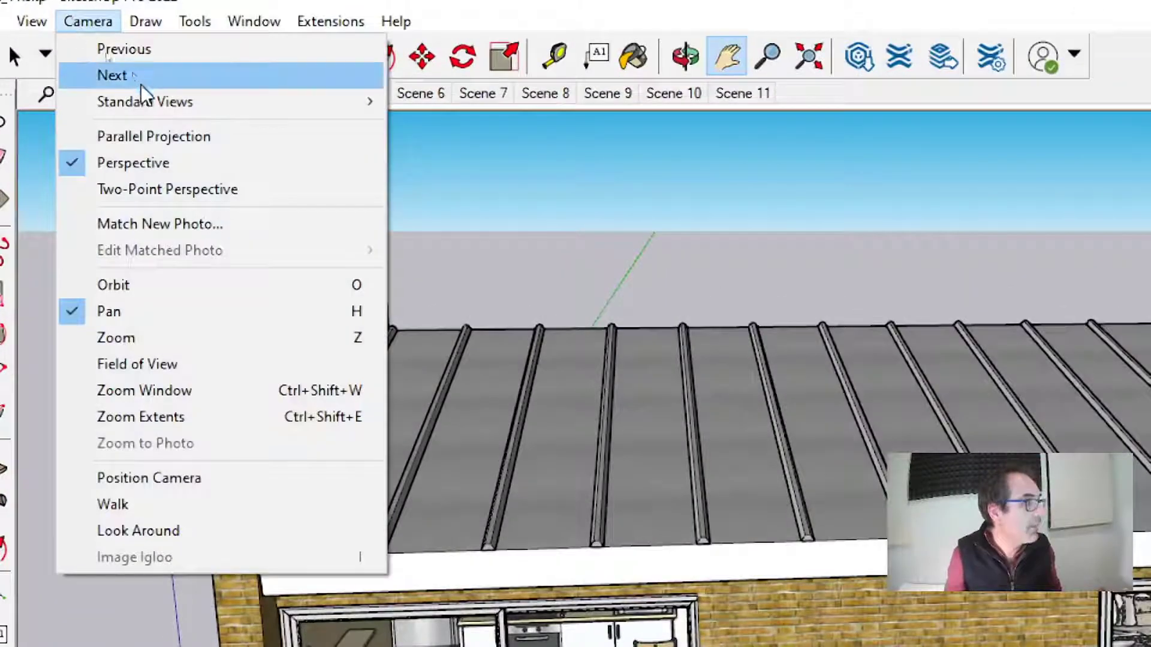
{"action": "mouse_move", "coordinate": [142, 111]}
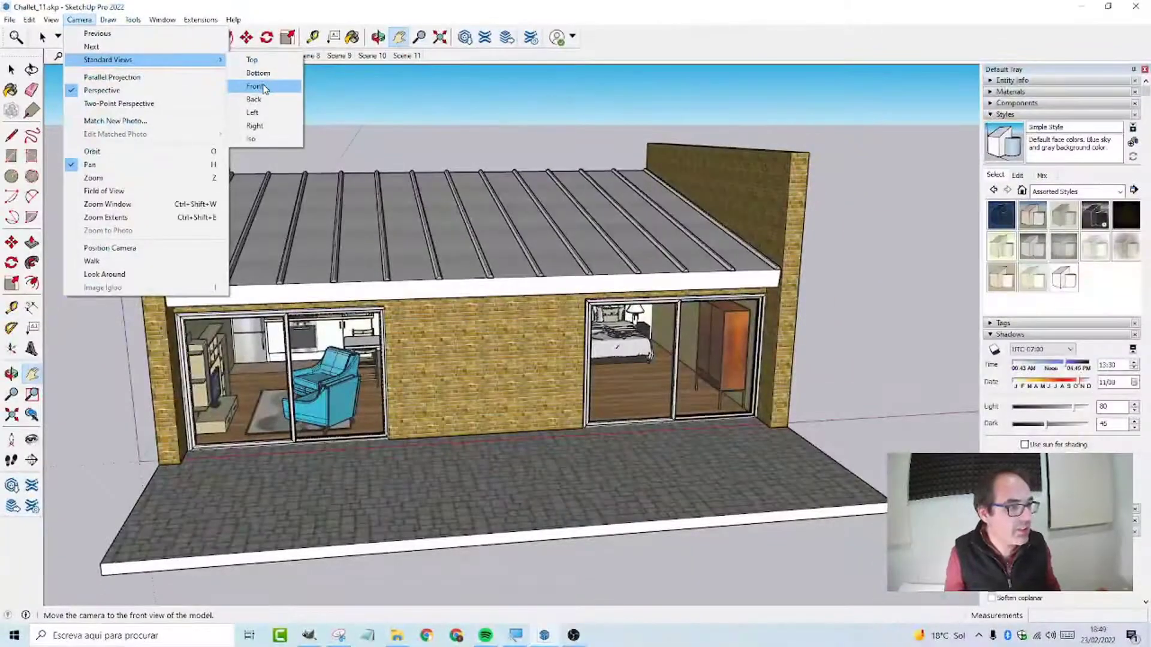
{"action": "left_click", "coordinate": [264, 88]}
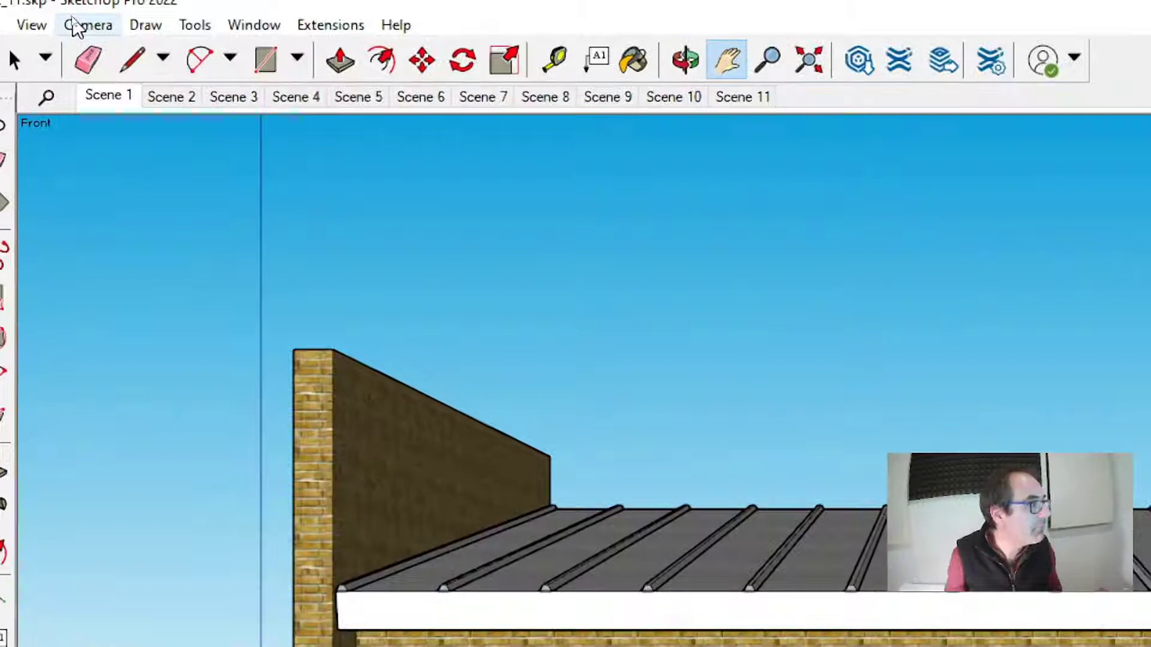
{"action": "left_click", "coordinate": [74, 20]}
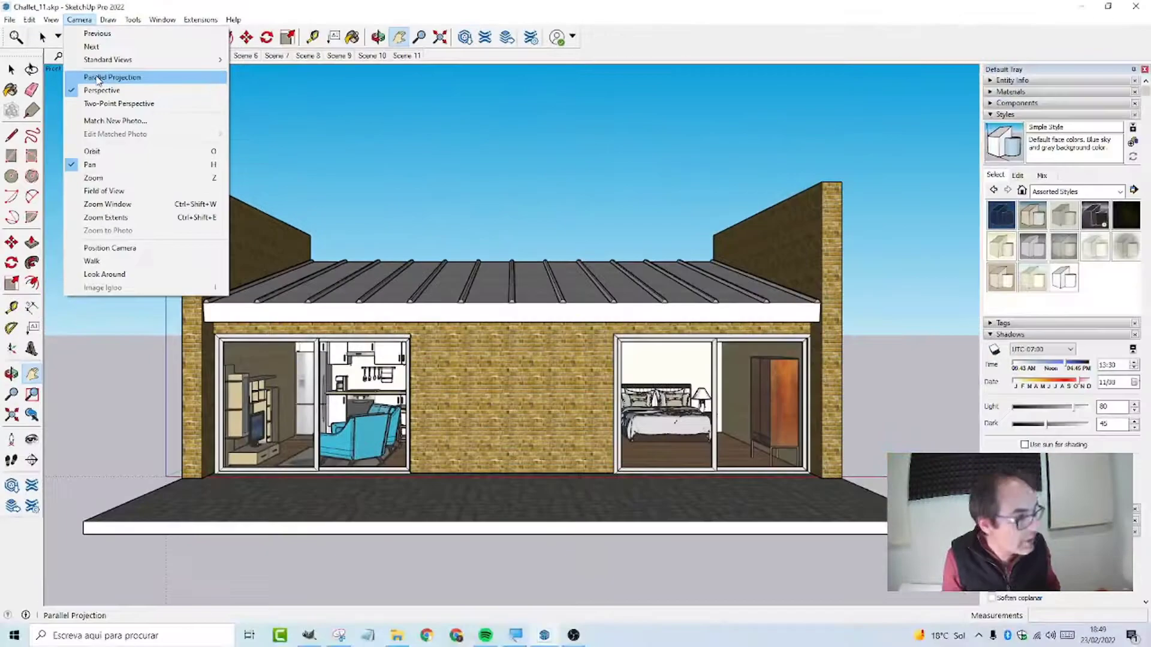
{"action": "left_click", "coordinate": [98, 80]}
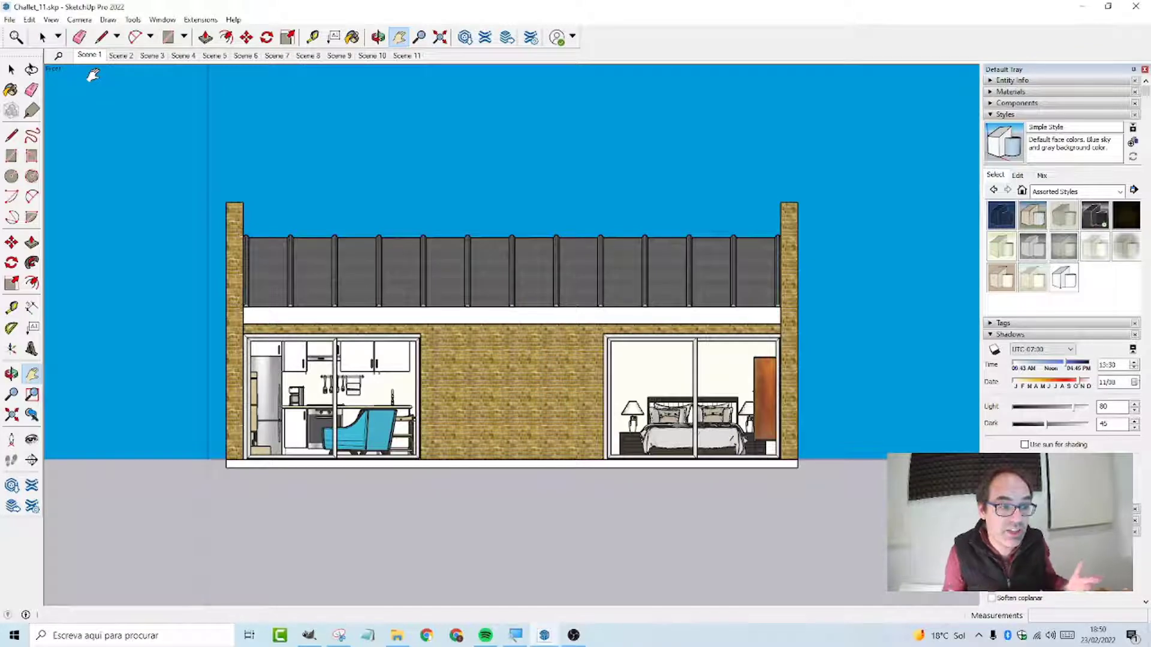
Apply the HiddenLine style from the Default Styles collection and turn off its material transparency
{"action": "left_click", "coordinate": [1068, 191]}
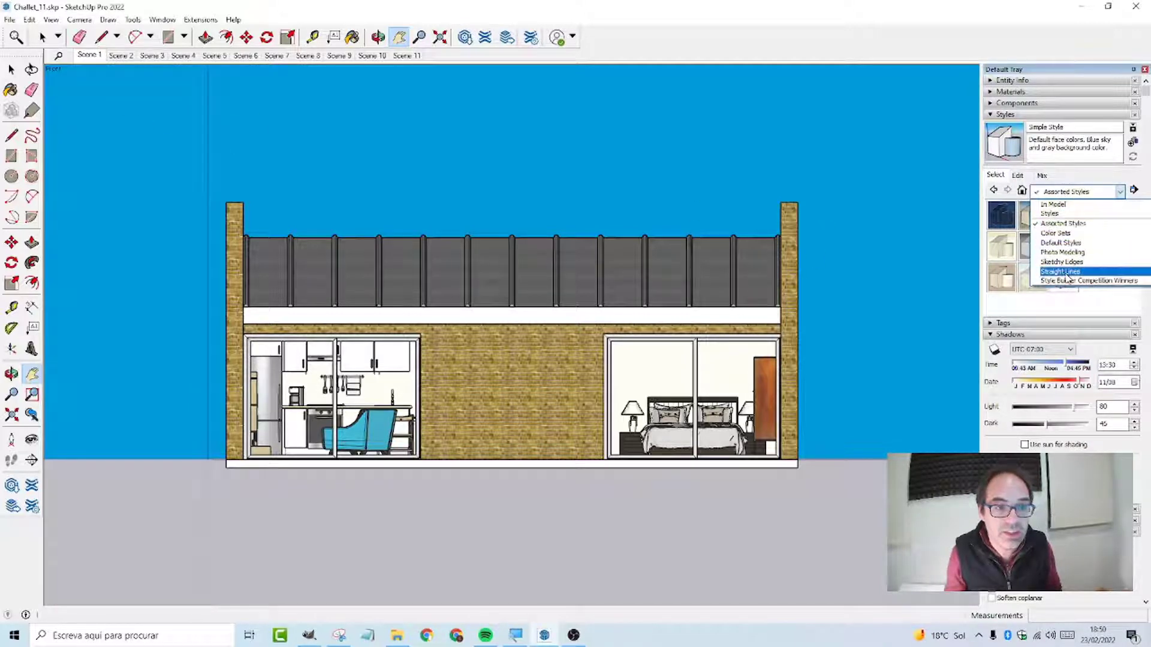
{"action": "left_click", "coordinate": [1061, 243]}
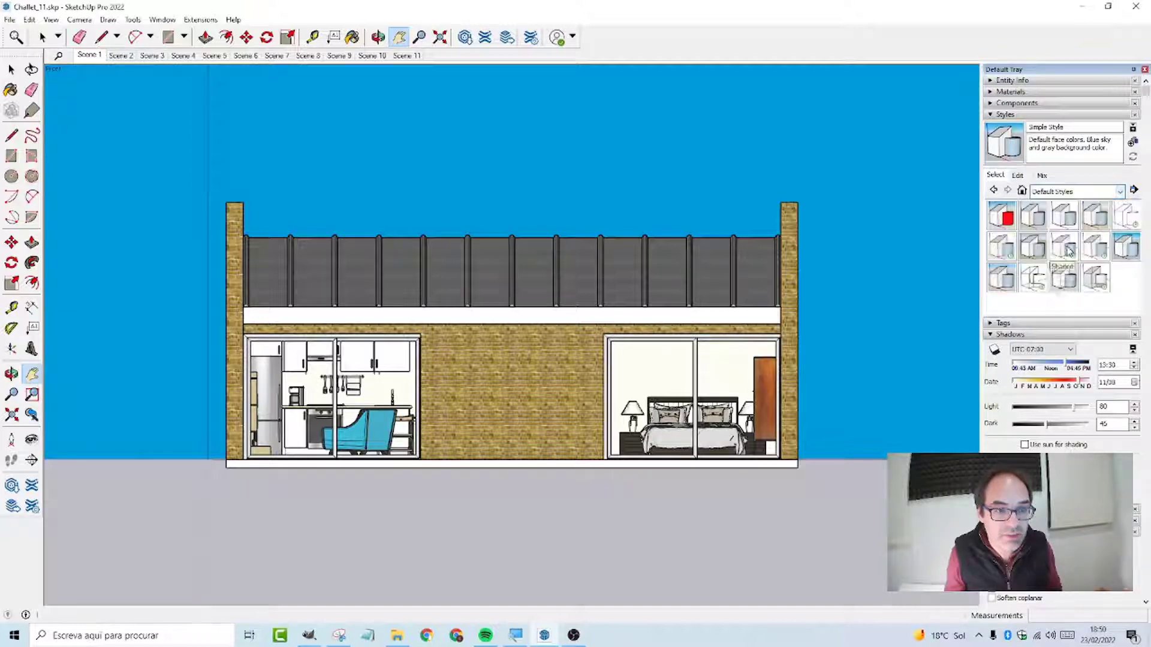
{"action": "left_click", "coordinate": [1125, 217]}
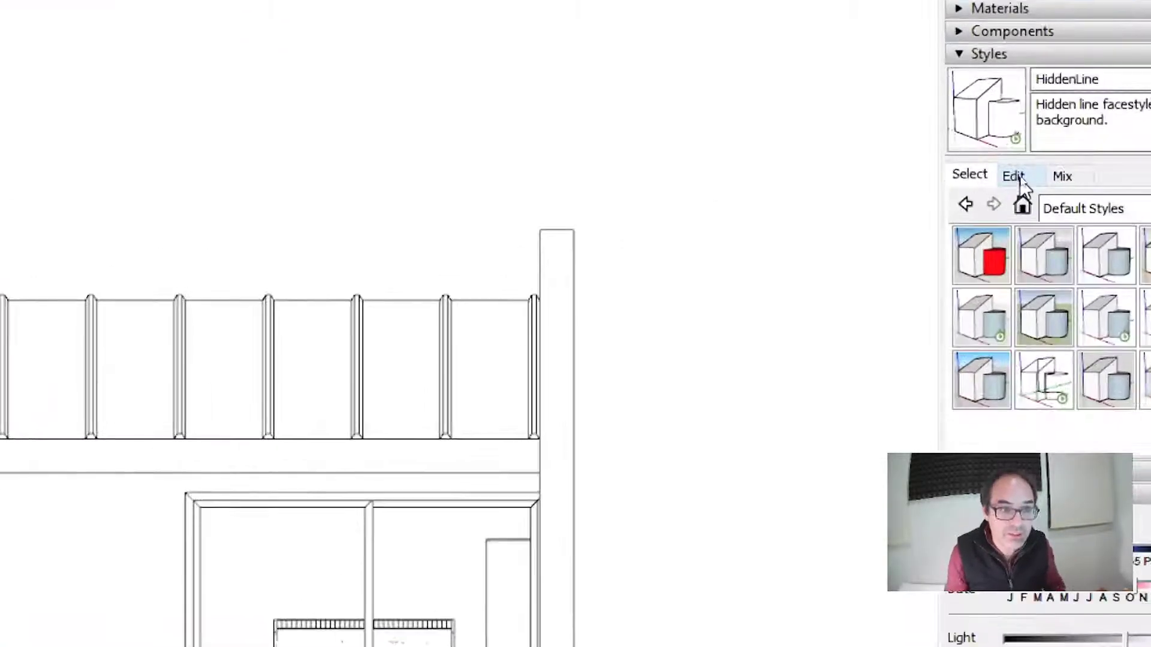
{"action": "left_click", "coordinate": [1021, 181]}
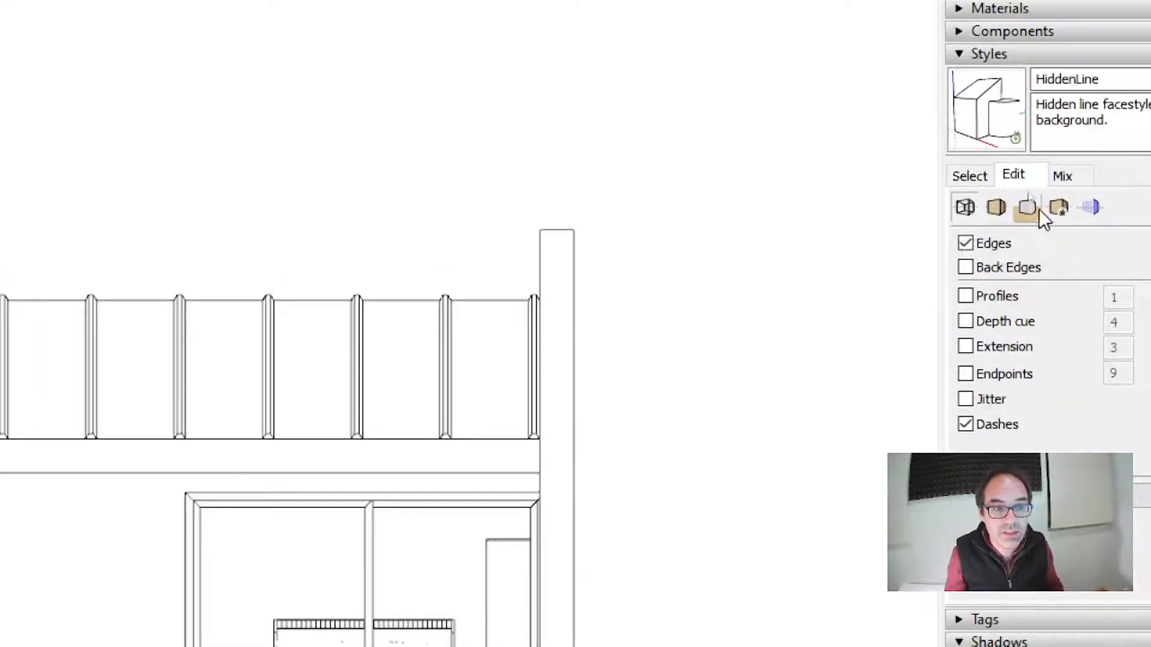
{"action": "left_click", "coordinate": [994, 211]}
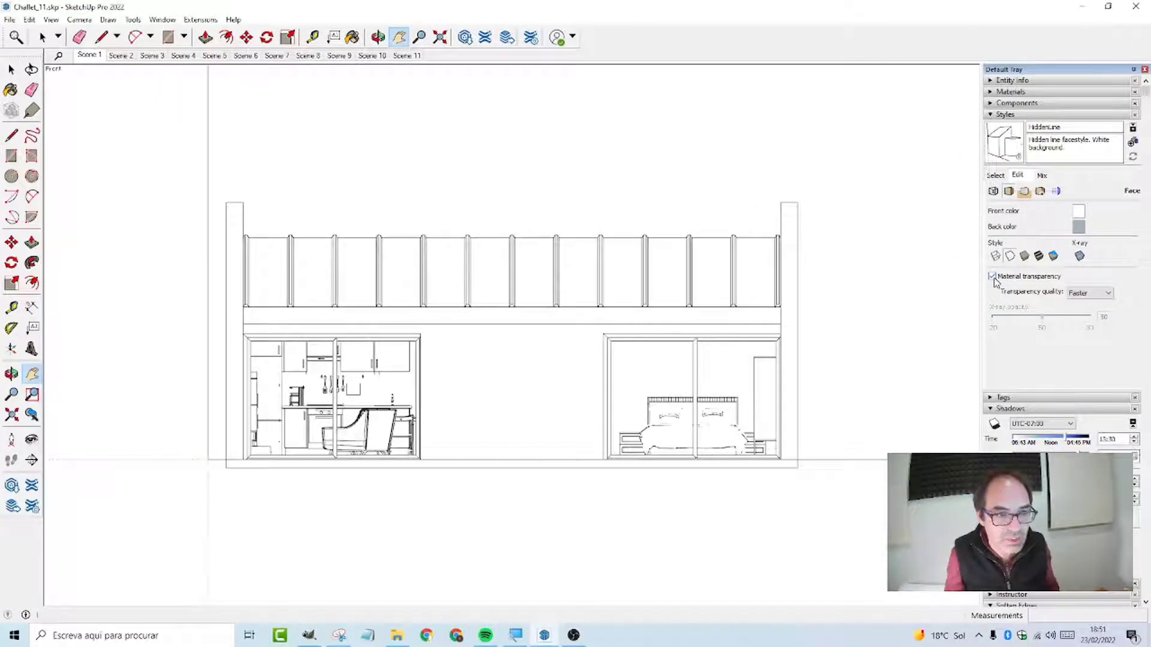
{"action": "left_click", "coordinate": [992, 276]}
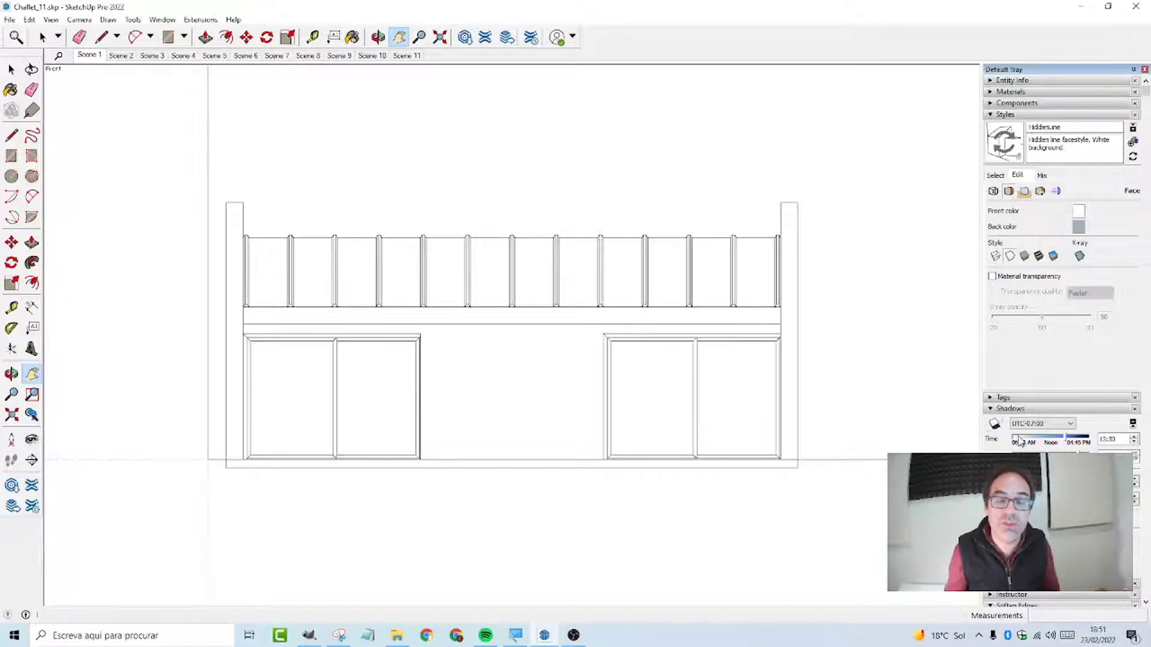
Turn on shadows and set the shadow date to about 08/19
{"action": "left_click", "coordinate": [996, 424]}
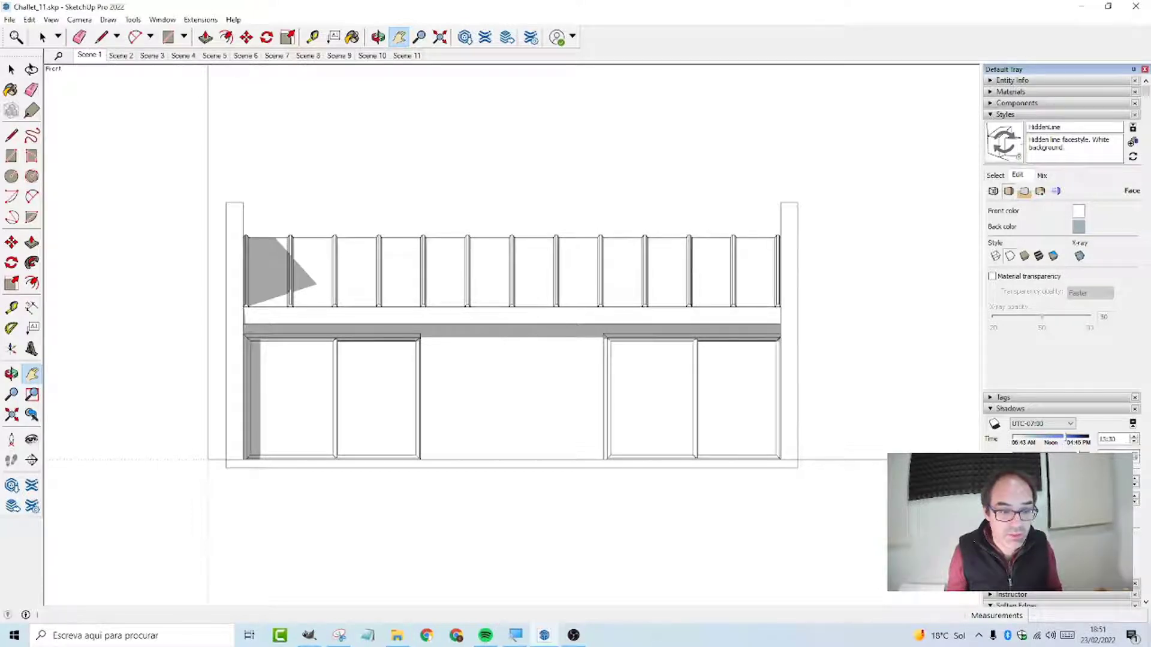
{"action": "left_click_drag", "start_coordinate": [1080, 454], "coordinate": [1061, 454]}
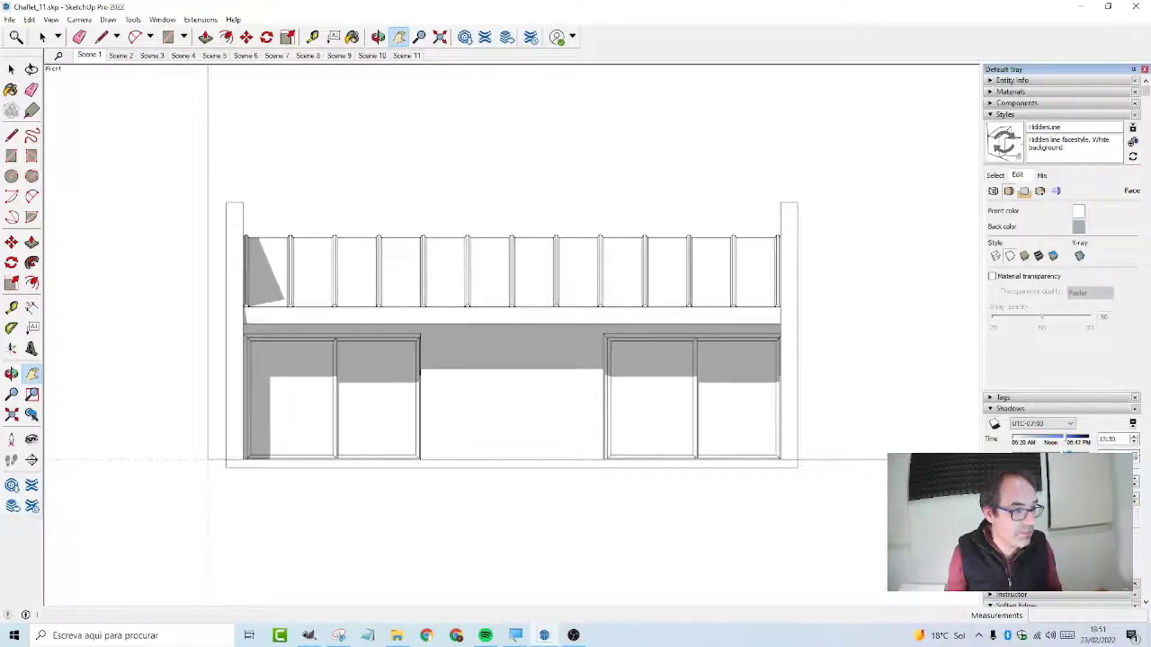
Add a scene of the front elevation, saving the style changes as a new style
{"action": "left_click", "coordinate": [51, 19]}
{"action": "mouse_move", "coordinate": [120, 234]}
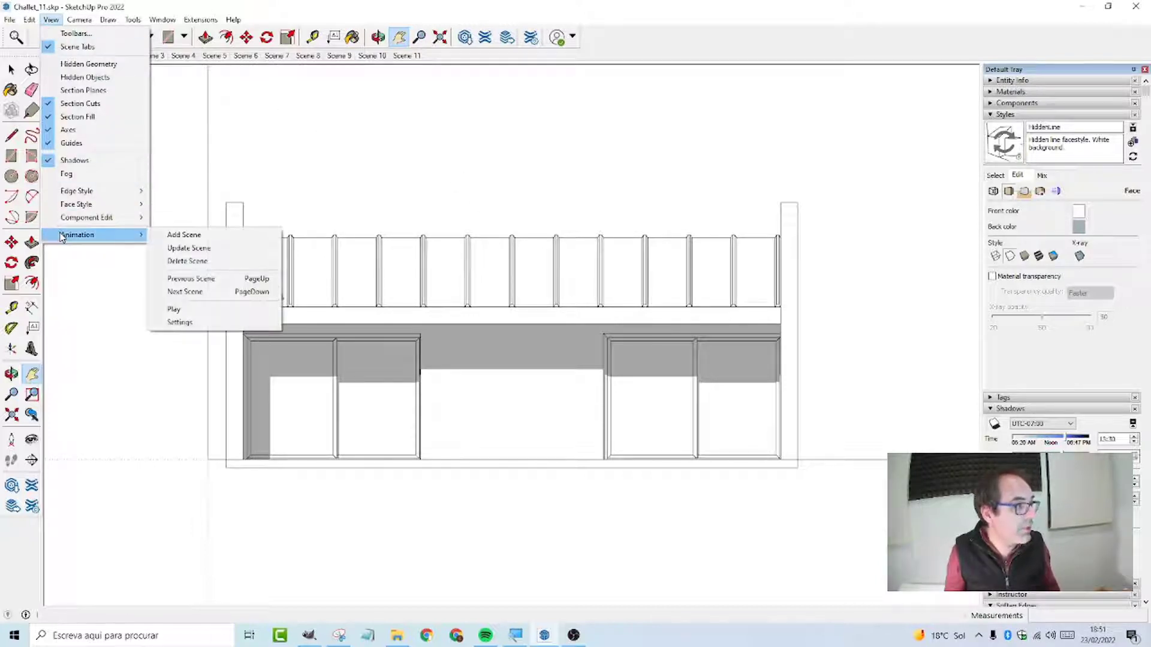
{"action": "left_click", "coordinate": [167, 236]}
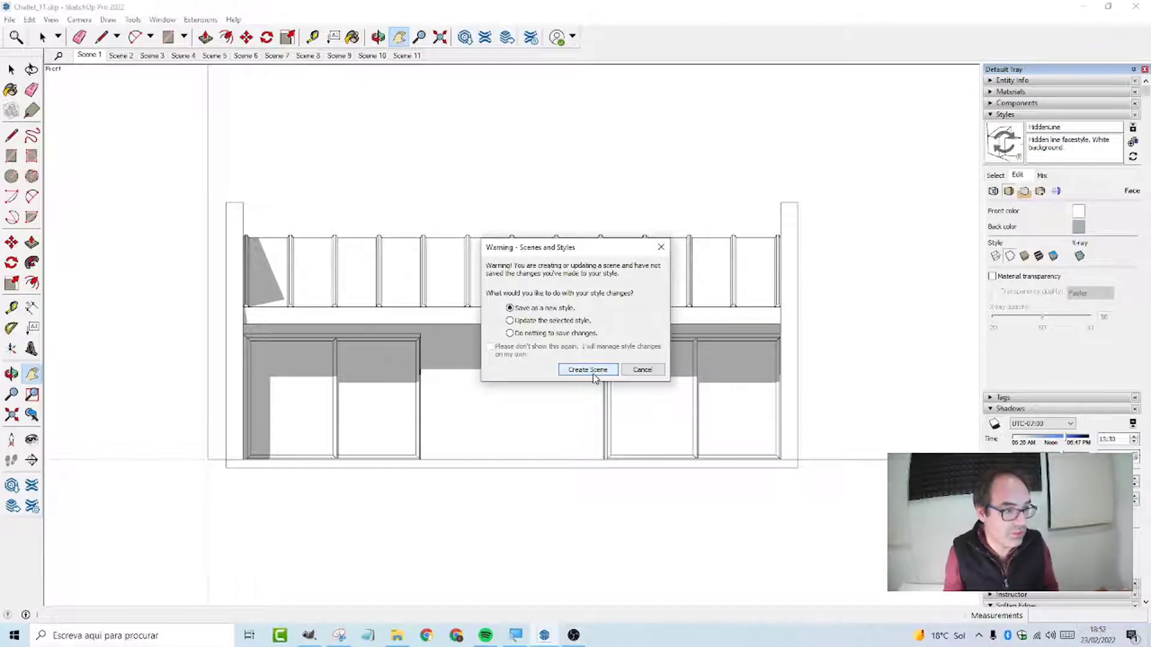
{"action": "left_click", "coordinate": [593, 375]}
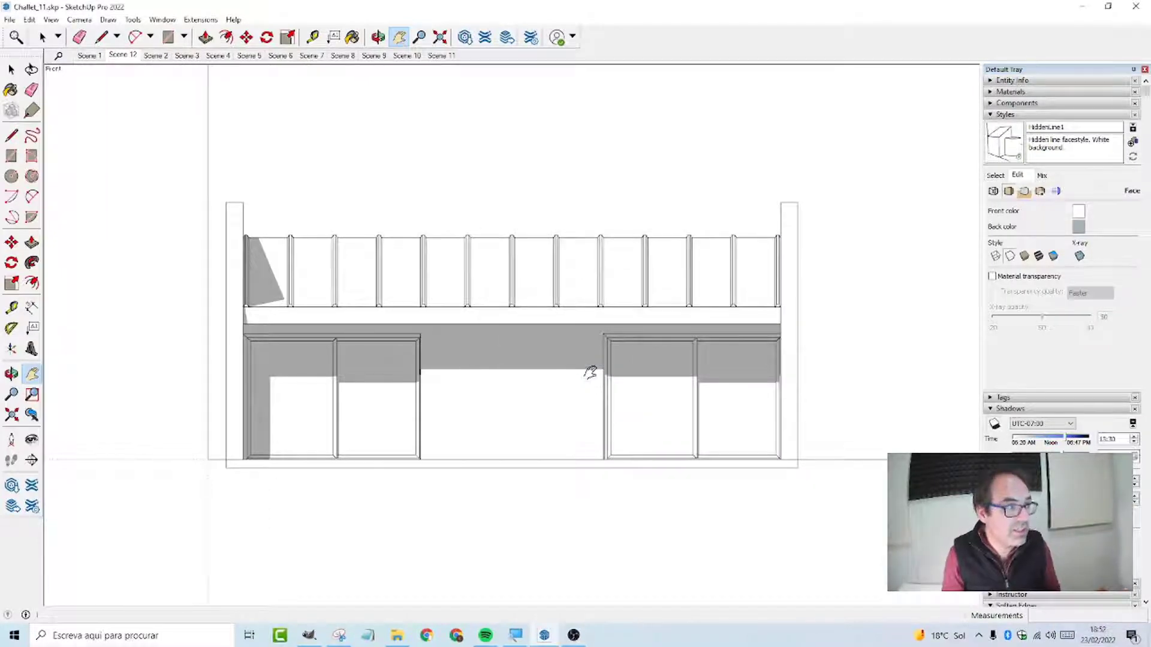
Shift the front elevation scene three places along the scene order, to just after Scene 4
{"action": "right_click", "coordinate": [126, 56]}
{"action": "left_click", "coordinate": [163, 76]}
{"action": "right_click", "coordinate": [157, 55]}
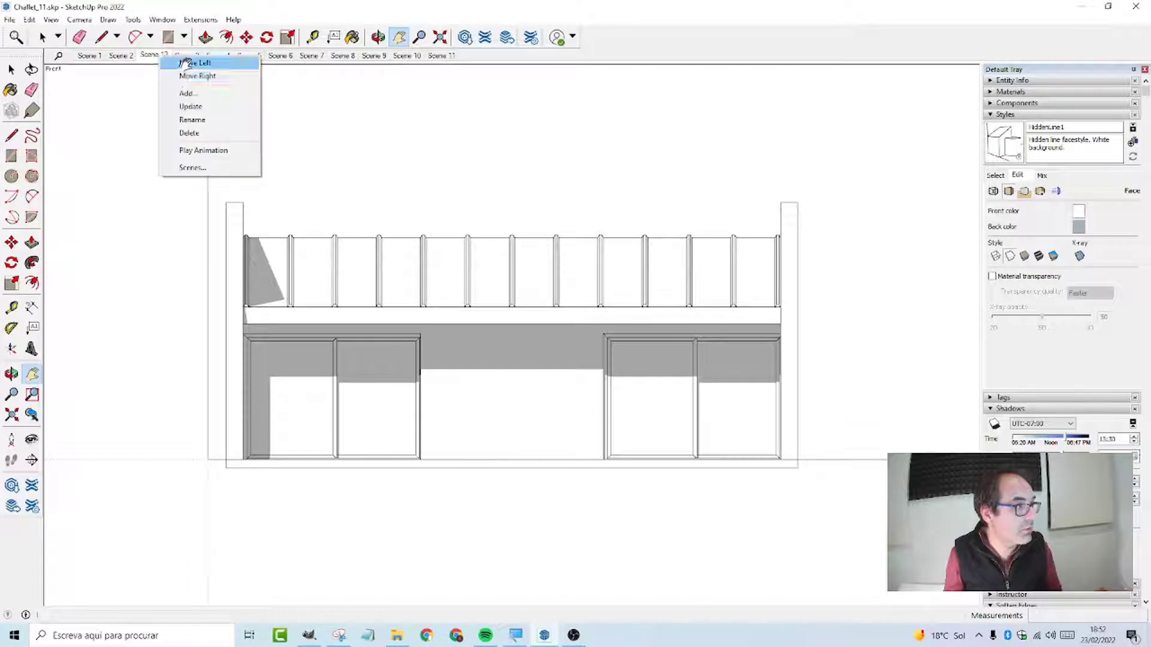
{"action": "left_click", "coordinate": [184, 76]}
{"action": "right_click", "coordinate": [194, 60]}
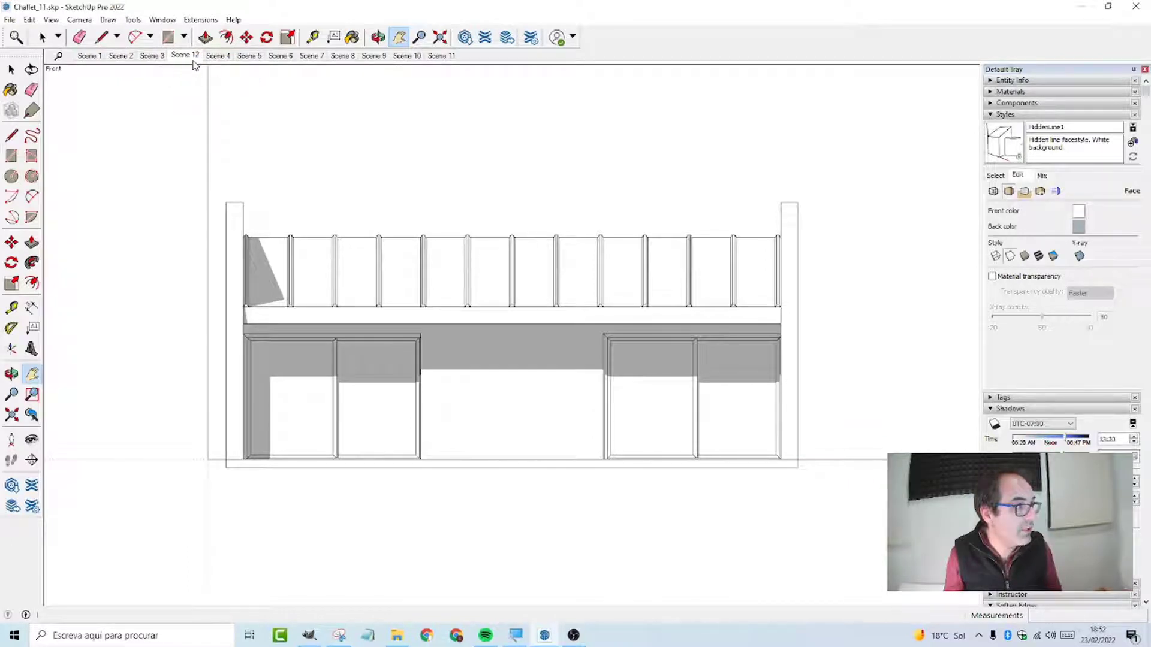
{"action": "left_click", "coordinate": [214, 83]}
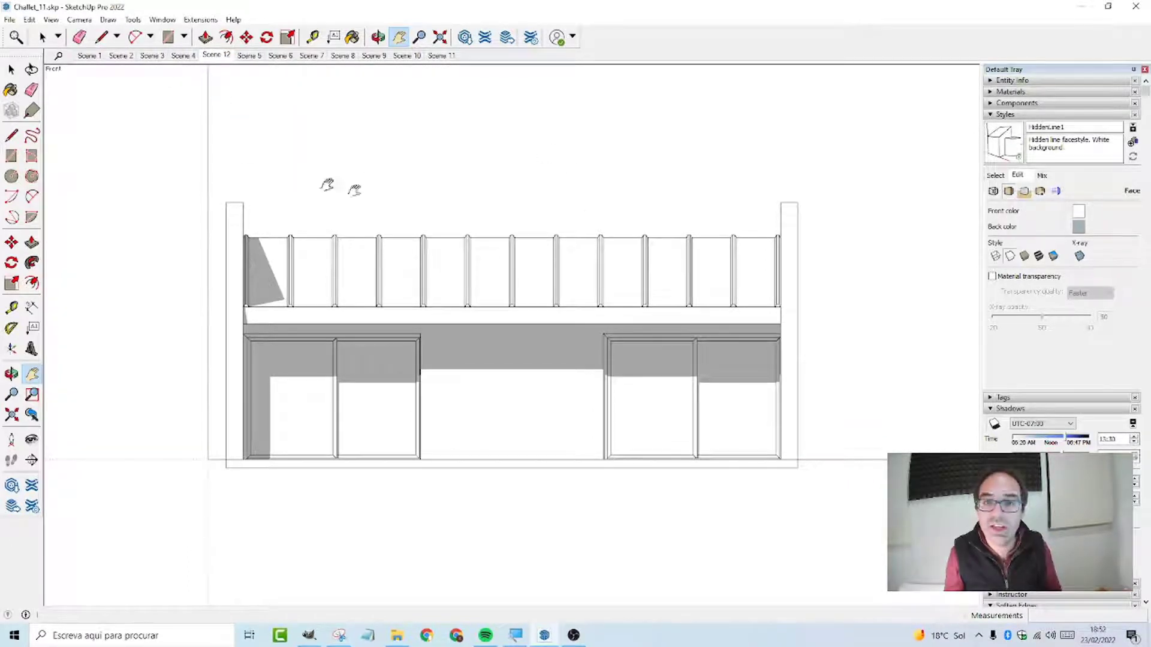
Reorder the scene list so the front elevation scene comes last, after Scene 11
{"action": "left_click", "coordinate": [990, 115]}
{"action": "left_click", "coordinate": [995, 138]}
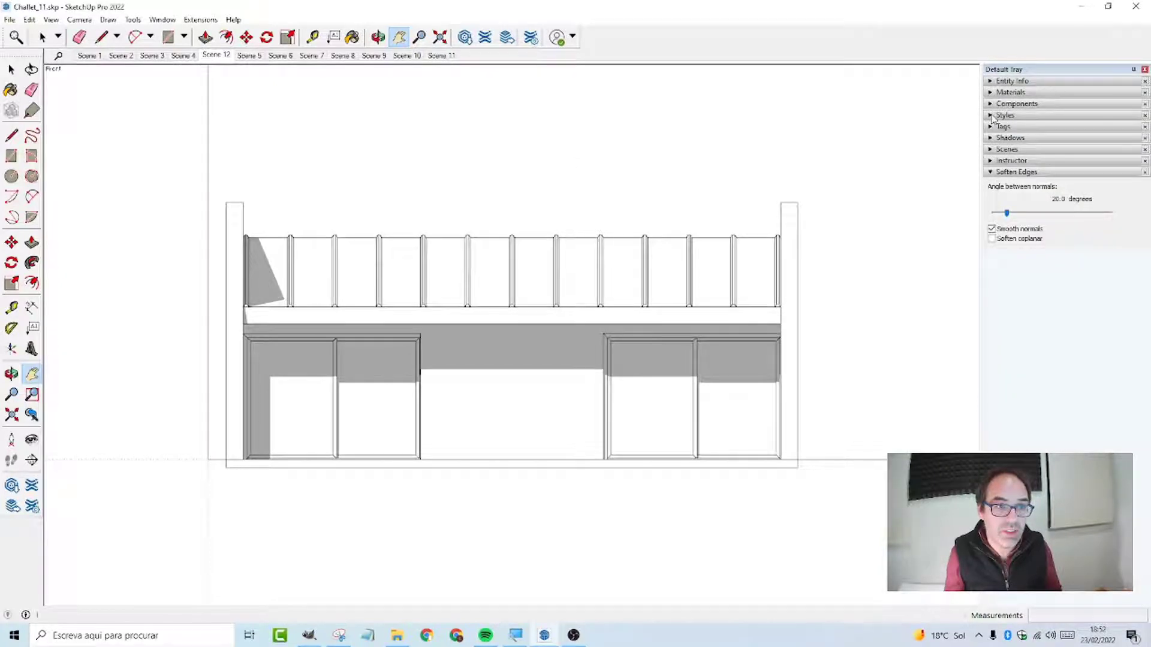
{"action": "left_click", "coordinate": [990, 149]}
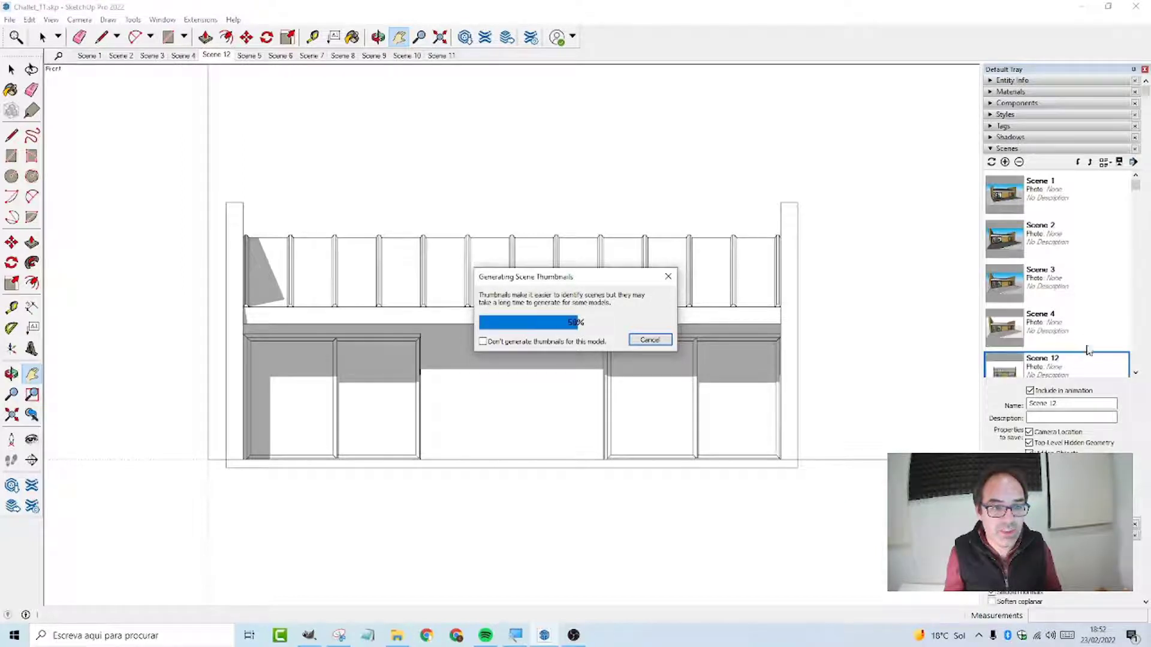
{"action": "scroll", "coordinate": [1089, 341], "scroll_direction": "down", "scroll_amount": 2}
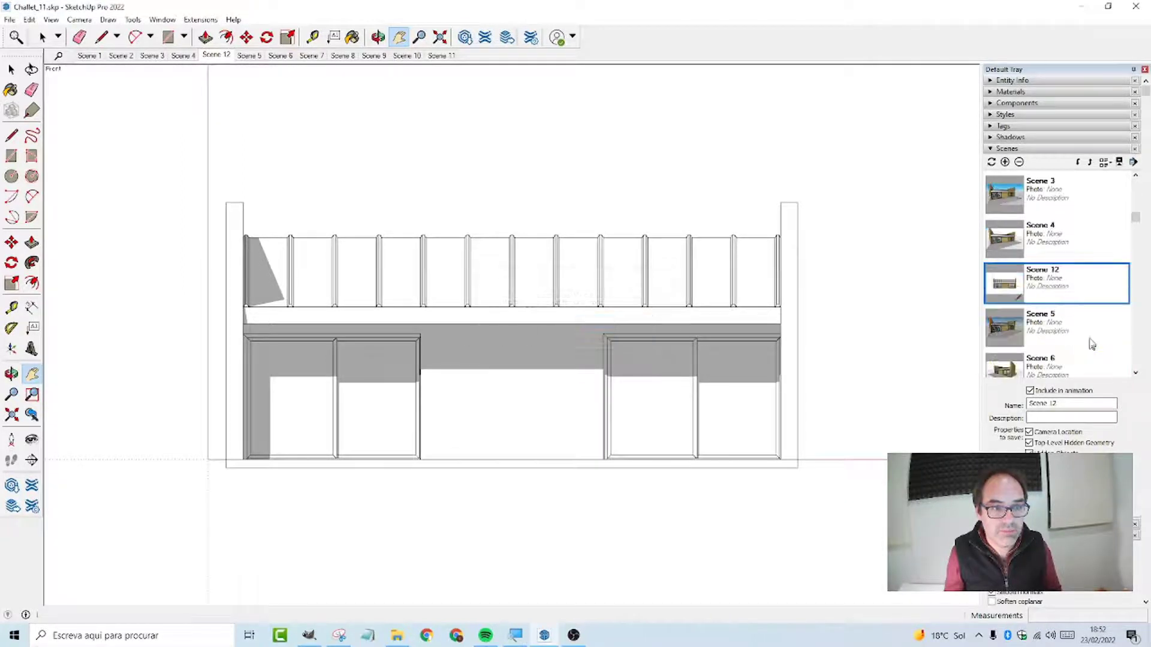
{"action": "left_click", "coordinate": [1077, 165]}
{"action": "left_click", "coordinate": [1077, 164]}
{"action": "left_click", "coordinate": [1077, 163]}
{"action": "left_click", "coordinate": [1077, 164]}
{"action": "left_click", "coordinate": [1077, 163]}
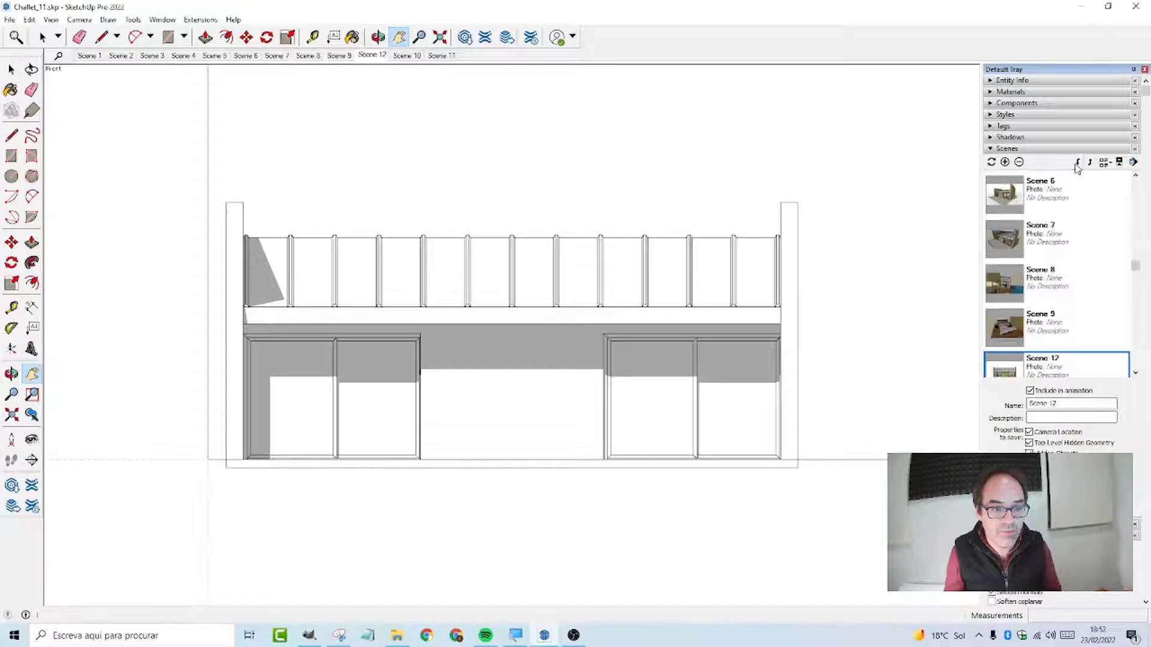
{"action": "left_click", "coordinate": [1077, 164]}
{"action": "left_click", "coordinate": [1077, 164]}
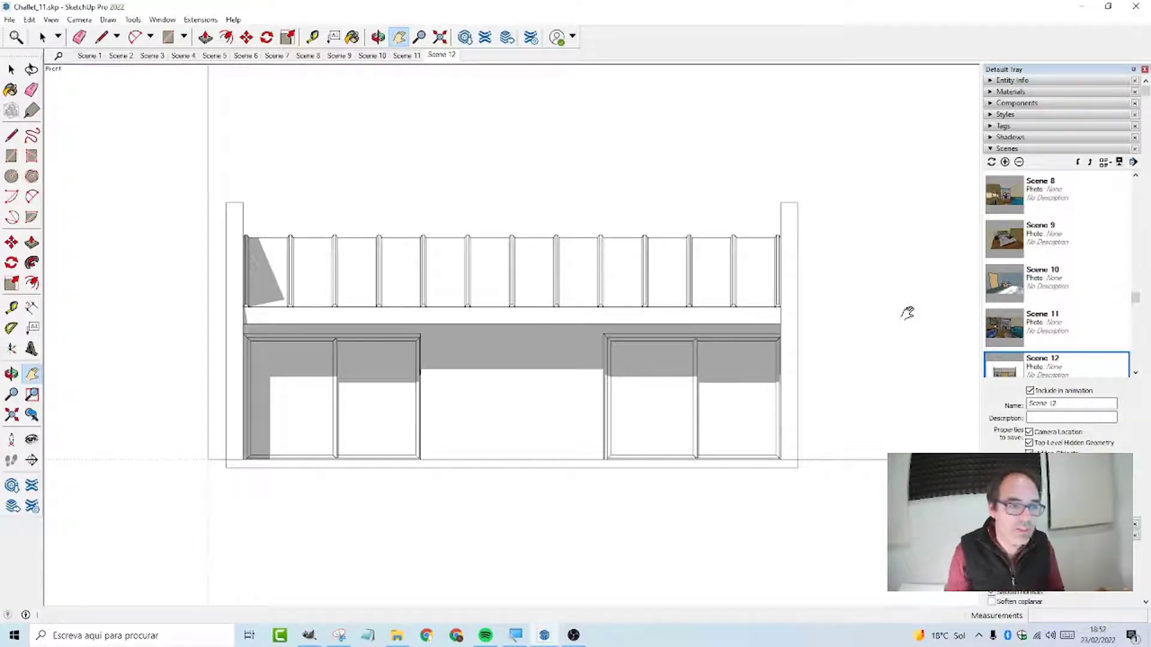
Switch the camera to the left standard view
{"action": "left_click", "coordinate": [79, 19]}
{"action": "mouse_move", "coordinate": [101, 66]}
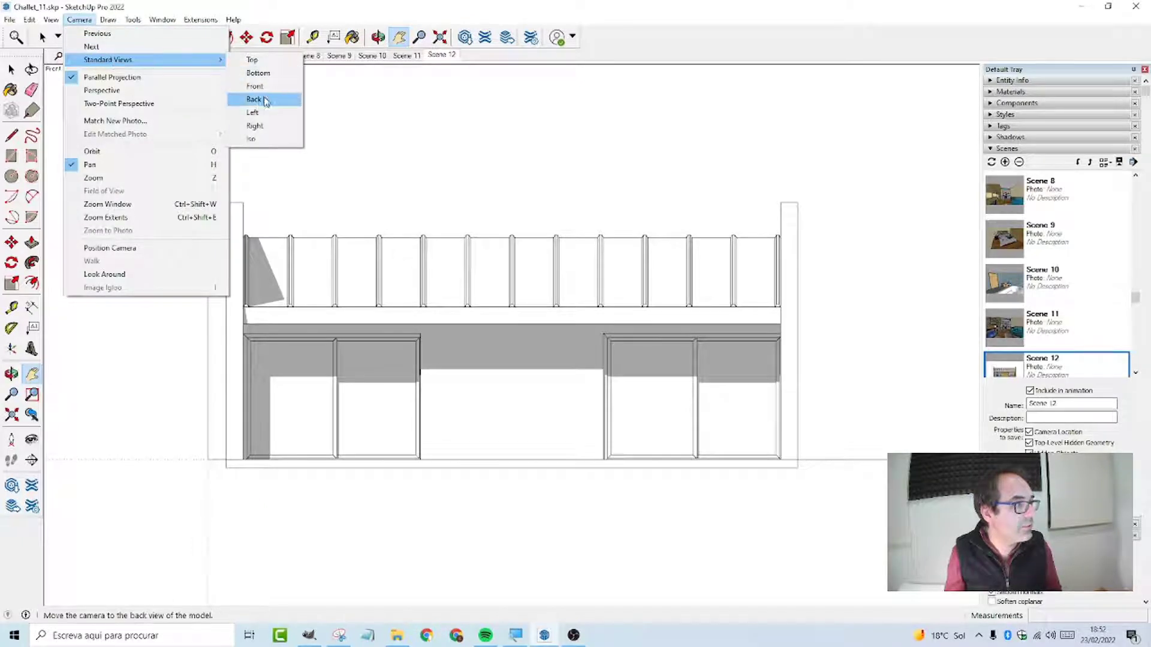
{"action": "left_click", "coordinate": [254, 111]}
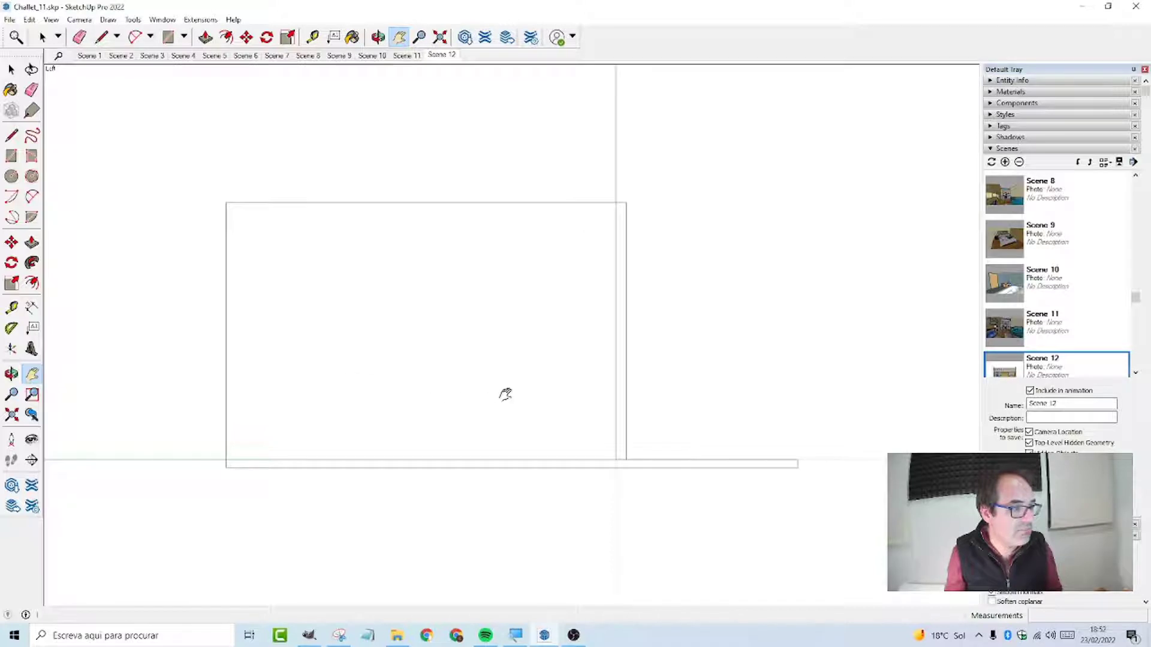
Switch the camera to the back standard view and turn off shadows
{"action": "left_click", "coordinate": [174, 21]}
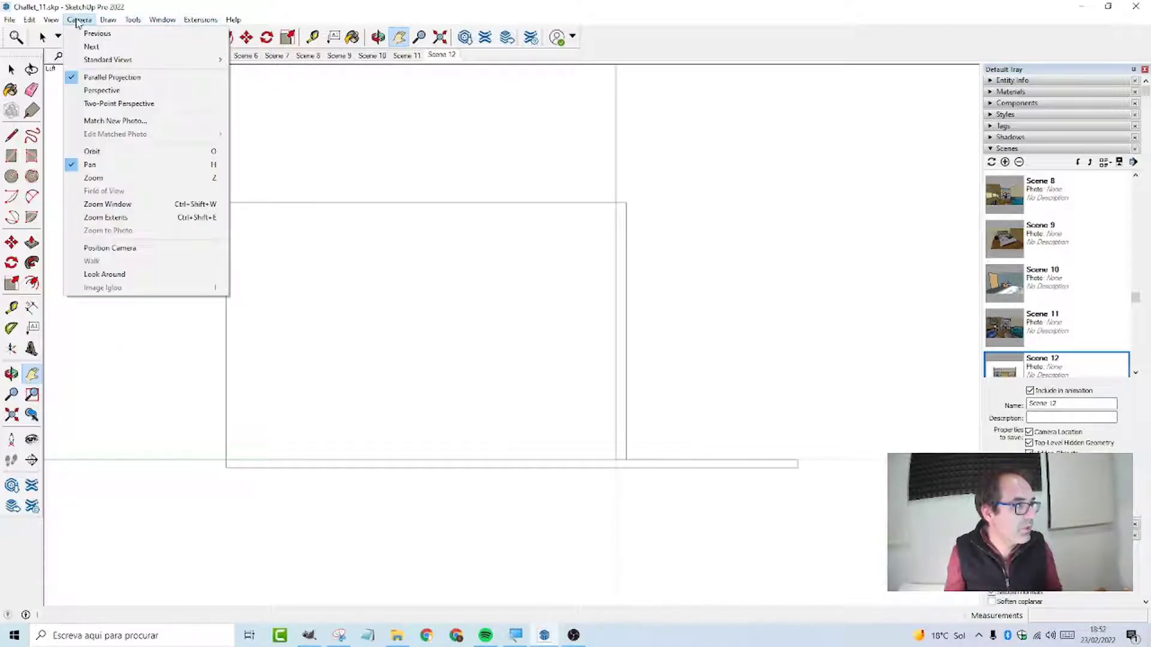
{"action": "mouse_move", "coordinate": [180, 59]}
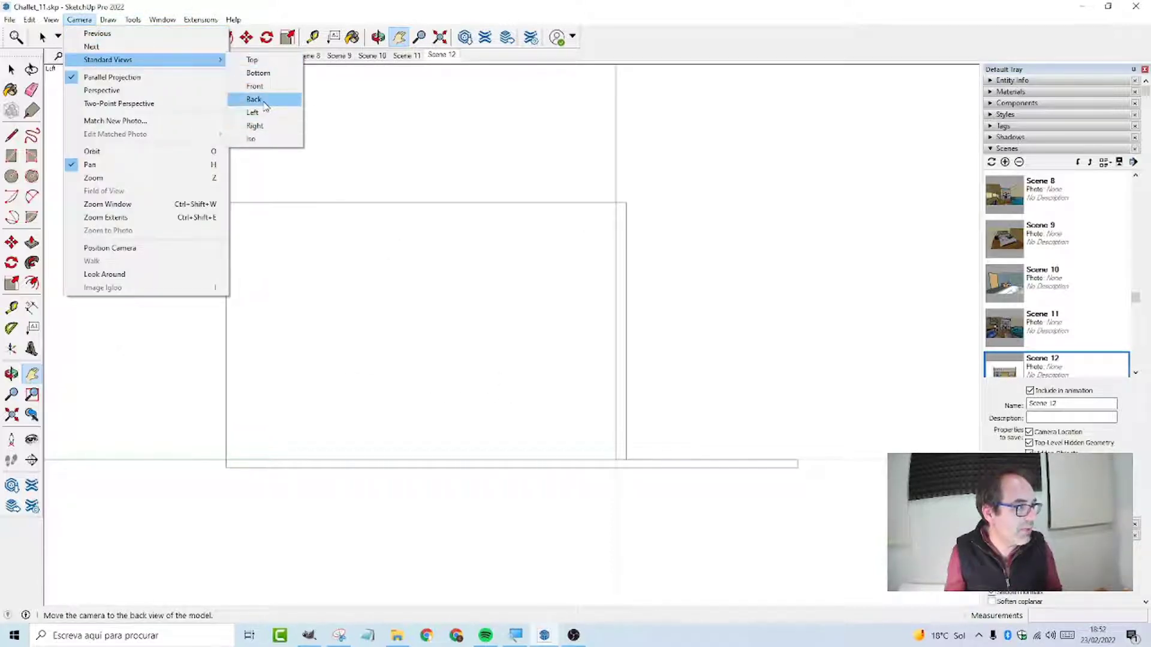
{"action": "left_click", "coordinate": [264, 101]}
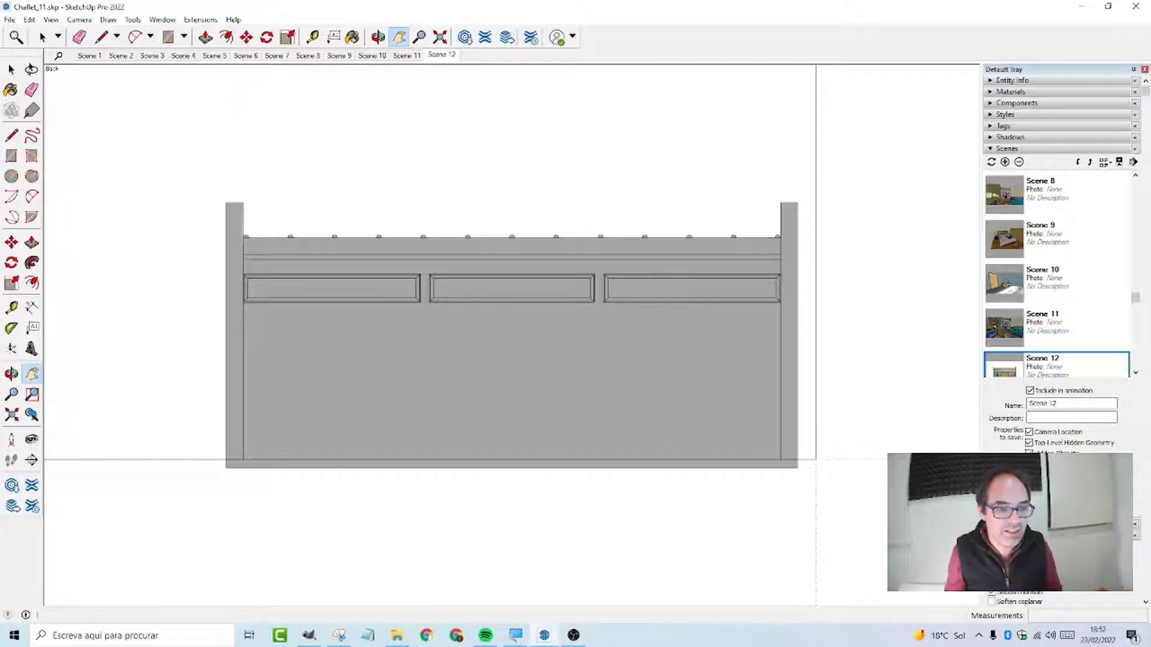
{"action": "scroll", "coordinate": [1036, 239], "scroll_direction": "down", "scroll_amount": 1}
{"action": "scroll", "coordinate": [1036, 221], "scroll_direction": "up", "scroll_amount": 2}
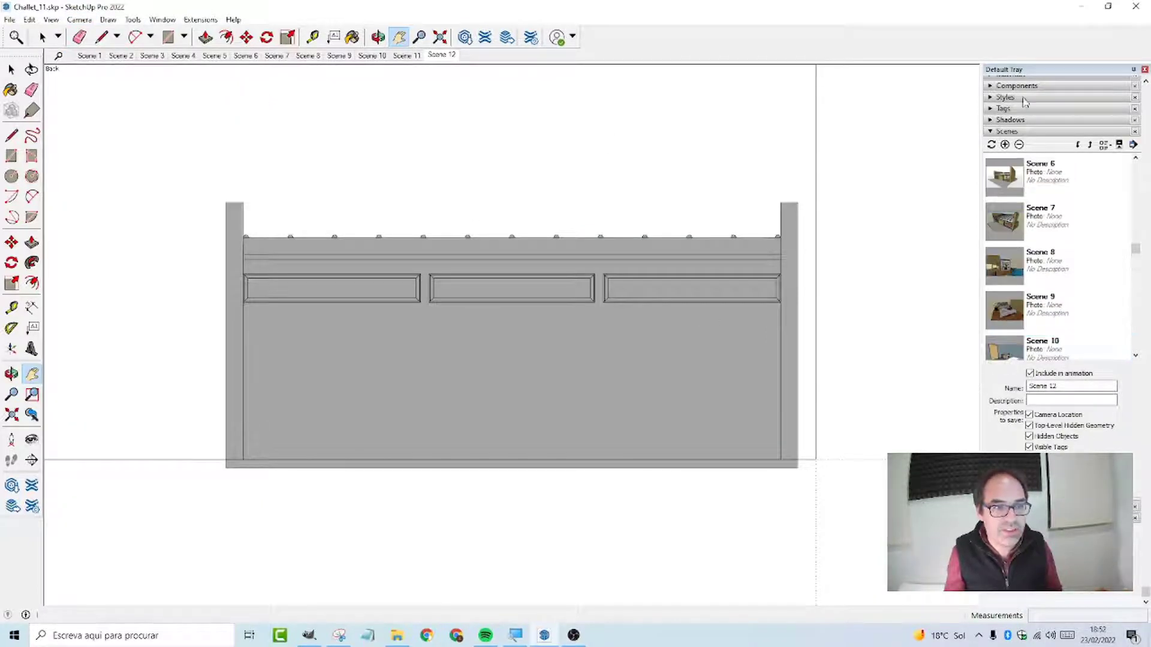
{"action": "left_click", "coordinate": [990, 121]}
{"action": "left_click", "coordinate": [995, 135]}
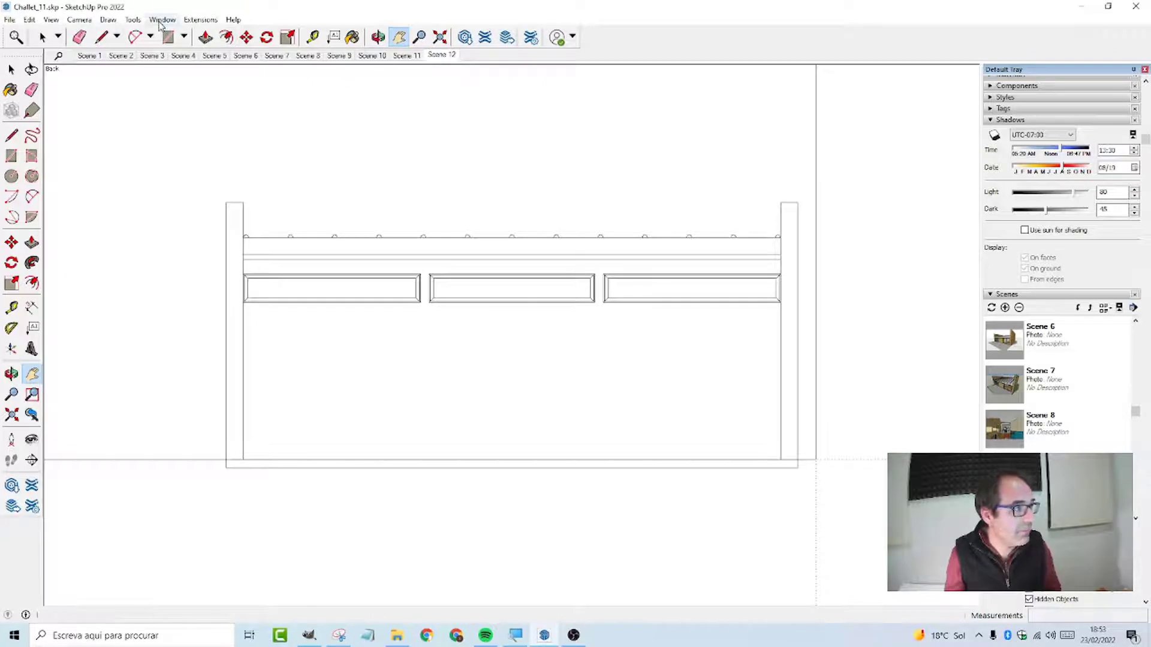
Add a new scene of the back elevation and locate it in the scene list
{"action": "left_click", "coordinate": [51, 20]}
{"action": "mouse_move", "coordinate": [84, 234]}
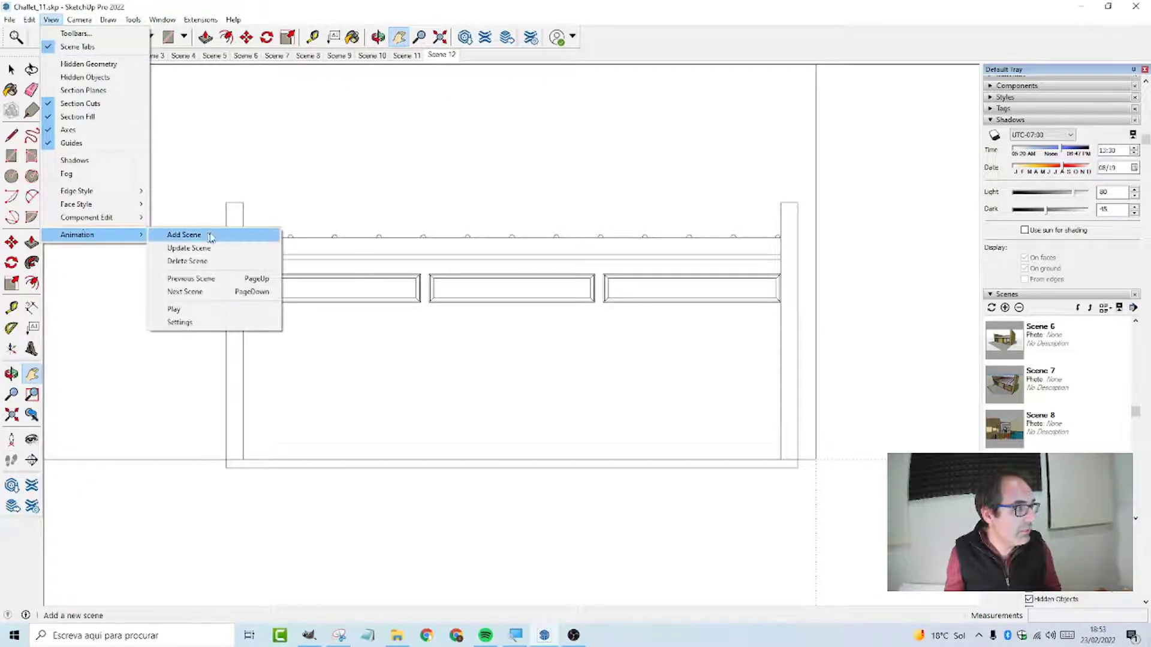
{"action": "left_click", "coordinate": [213, 239]}
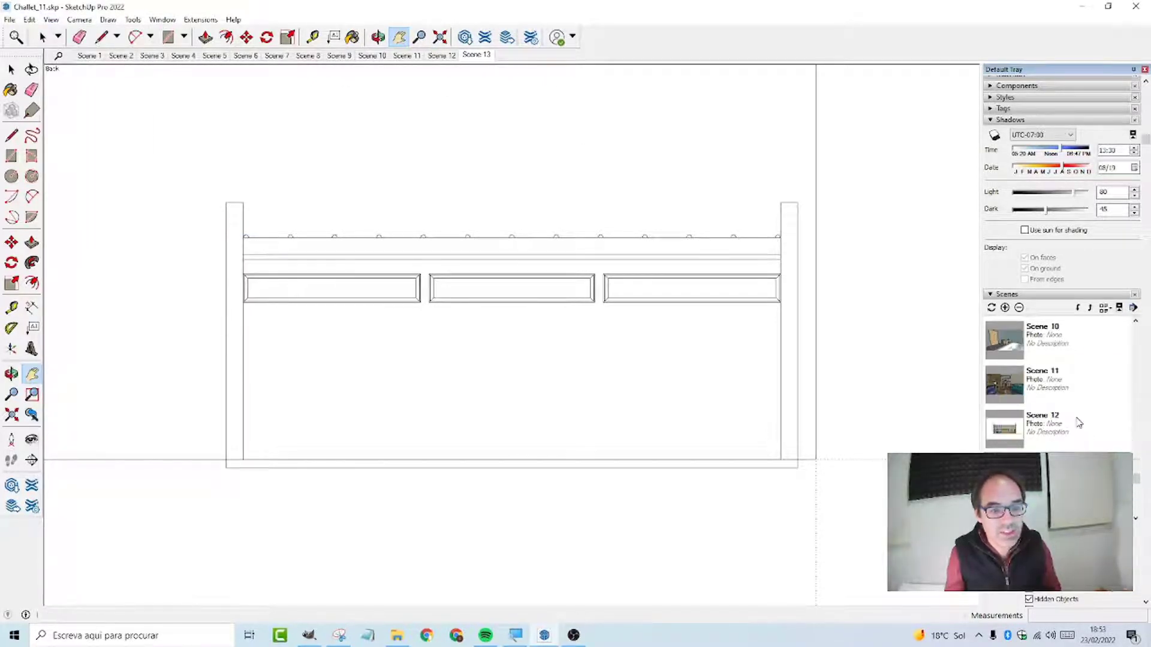
{"action": "scroll", "coordinate": [1079, 408], "scroll_direction": "up", "scroll_amount": 1}
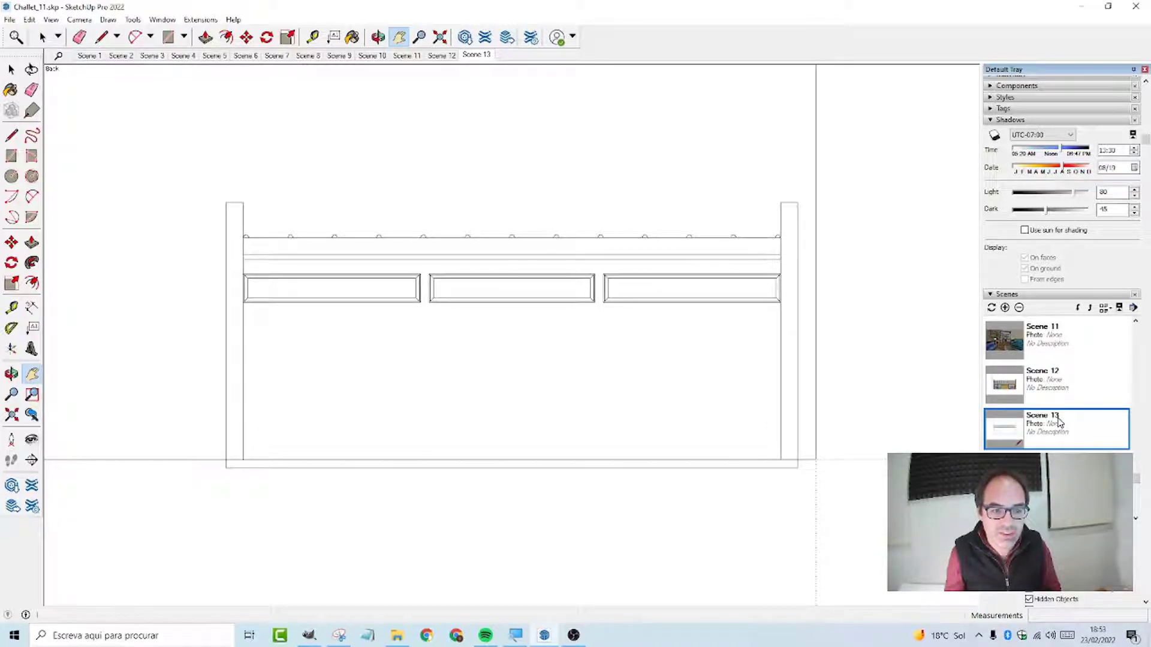
Rename Scene 13, the back elevation, as "Alçado Posterior"
{"action": "right_click", "coordinate": [1058, 422]}
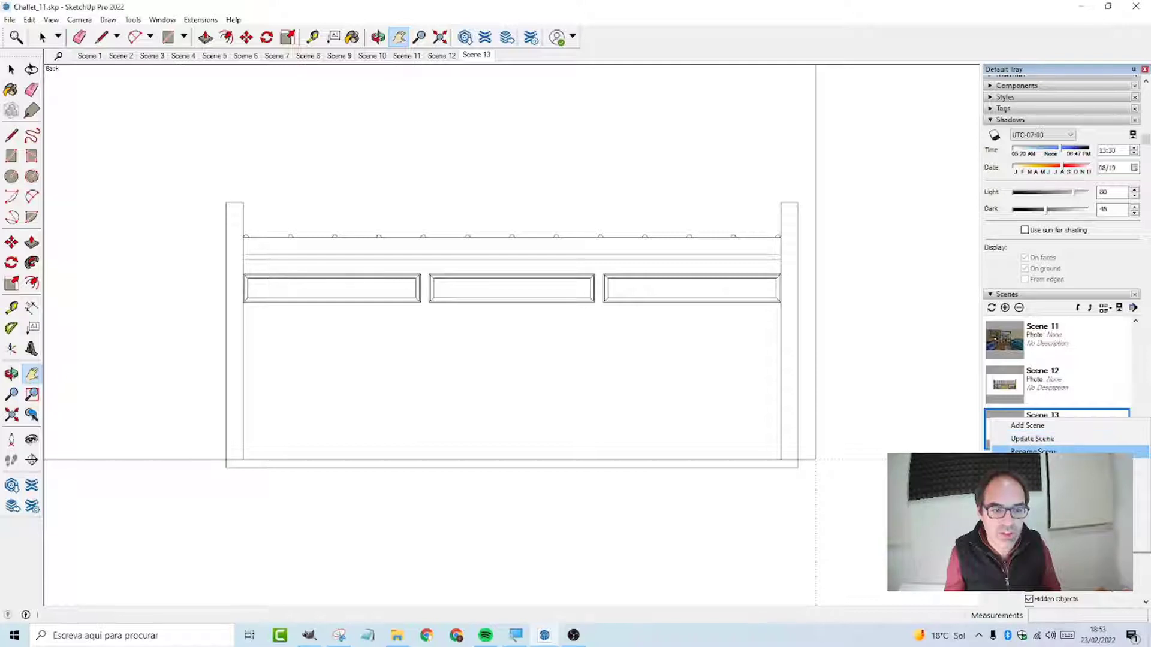
{"action": "left_click", "coordinate": [1043, 451]}
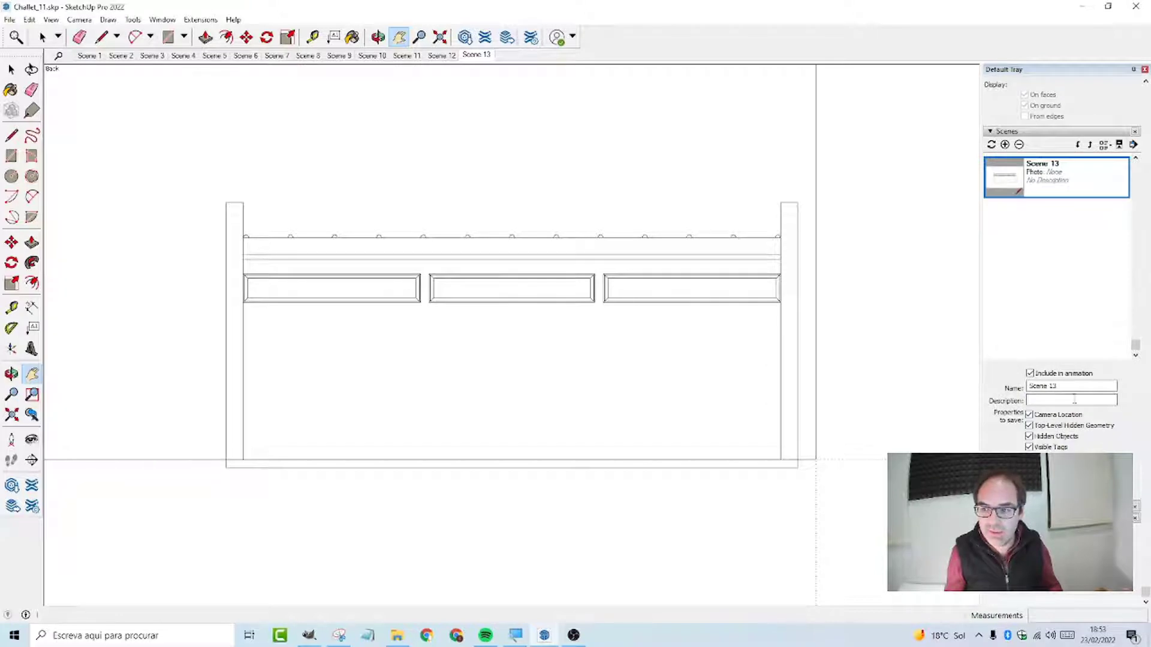
{"action": "left_click_drag", "start_coordinate": [1058, 386], "coordinate": [1033, 387]}
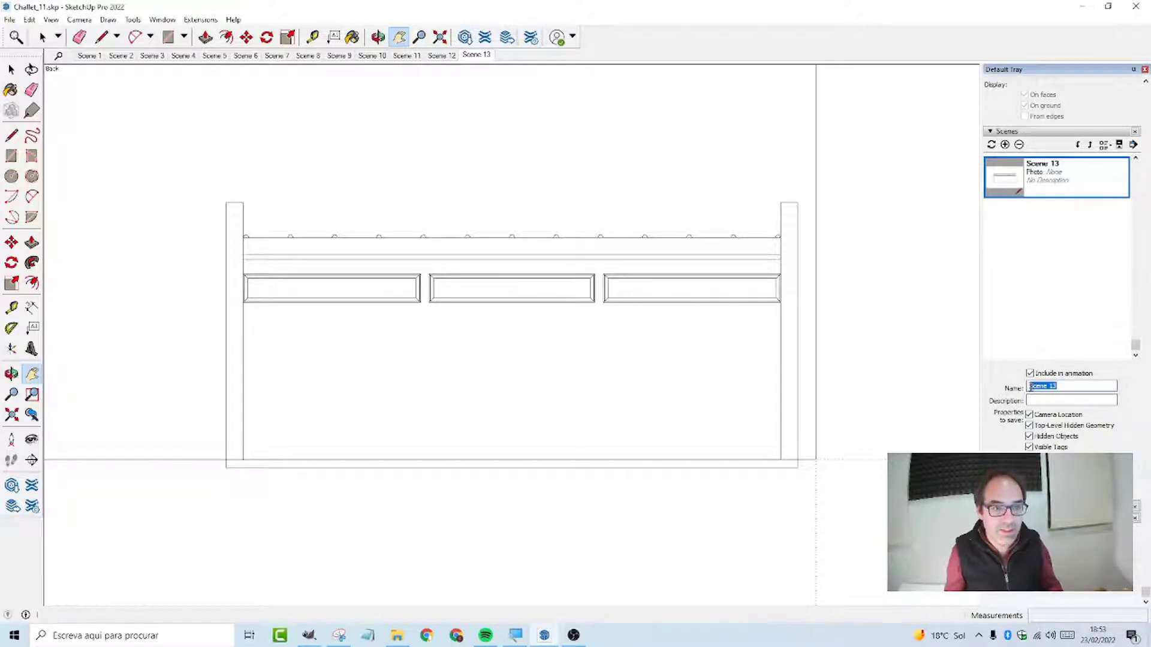
{"action": "type", "text": "Alçado Posterior"}
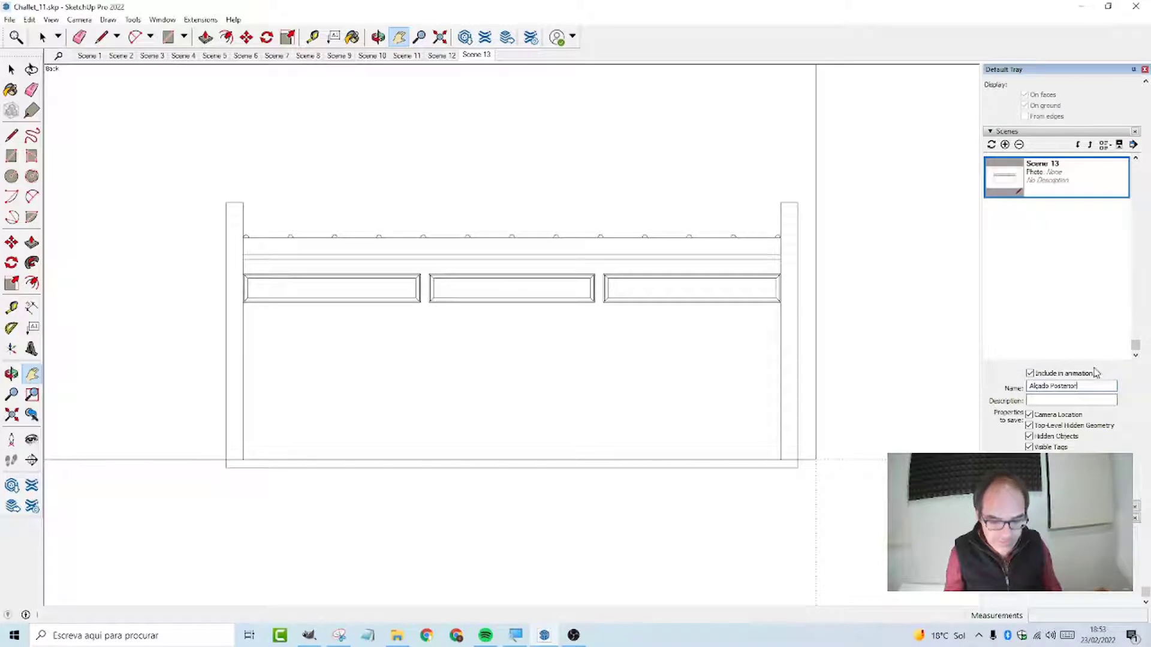
{"action": "left_click", "coordinate": [1073, 400]}
Try to rename the front elevation scene, Scene 12, as "Alçado Principal"
{"action": "scroll", "coordinate": [1142, 163], "scroll_direction": "up", "scroll_amount": 2}
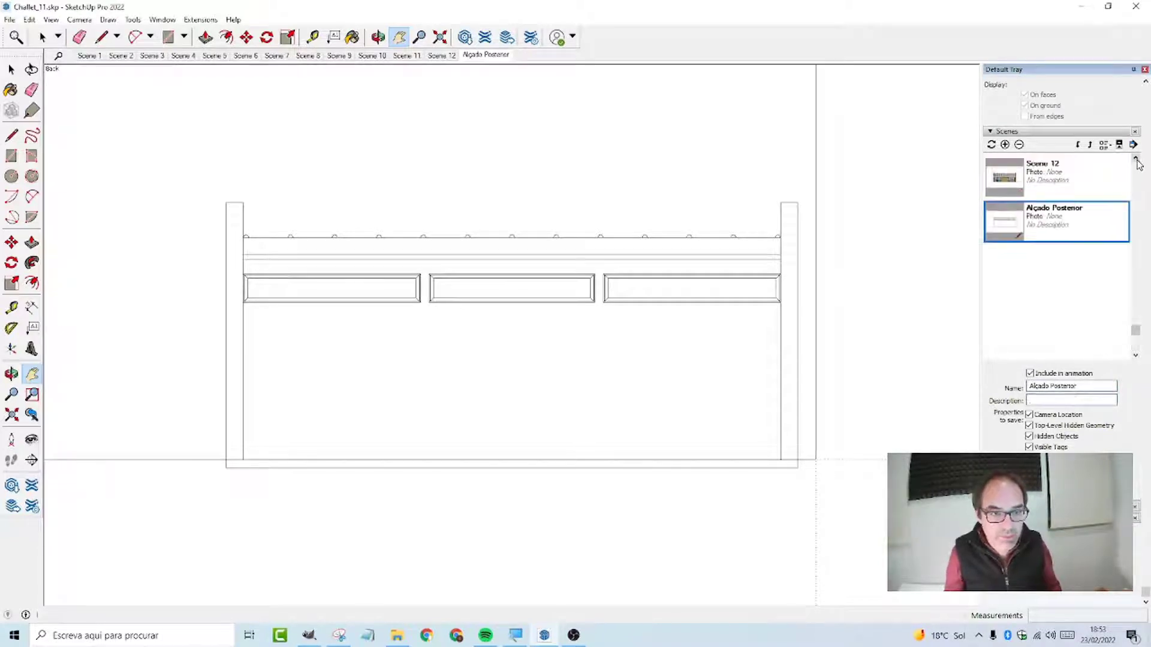
{"action": "left_click", "coordinate": [1077, 226]}
{"action": "left_click_drag", "start_coordinate": [1072, 387], "coordinate": [1022, 387]}
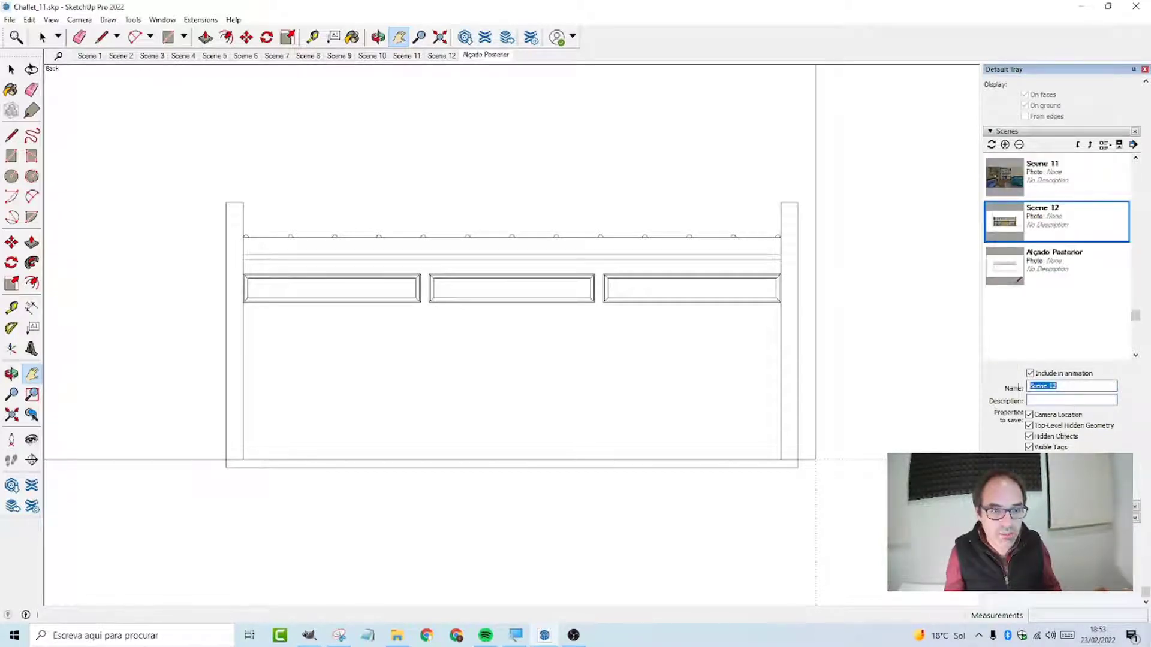
{"action": "type", "text": "Alçado P"}
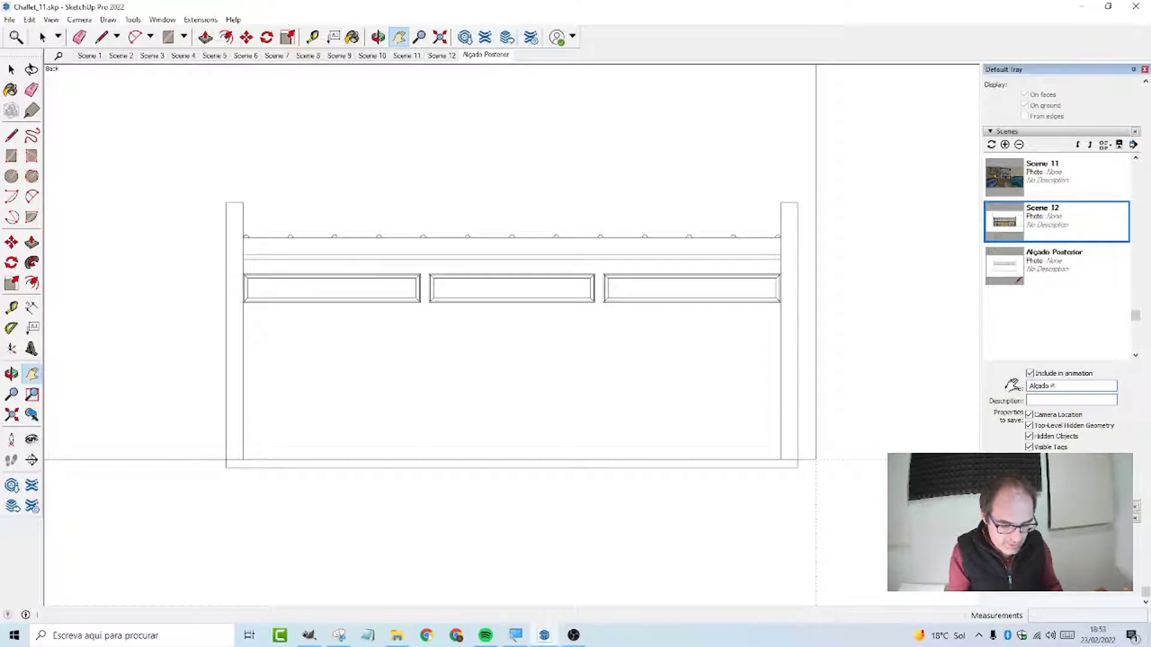
{"action": "type", "text": "rincipal"}
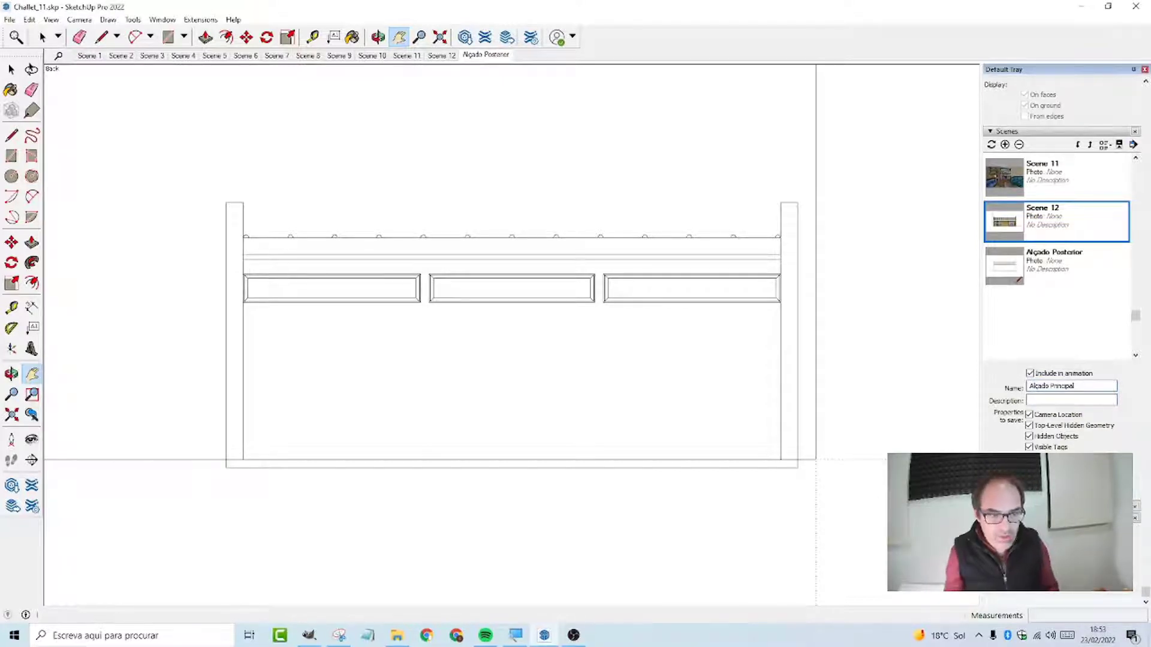
{"action": "left_click", "coordinate": [995, 257]}
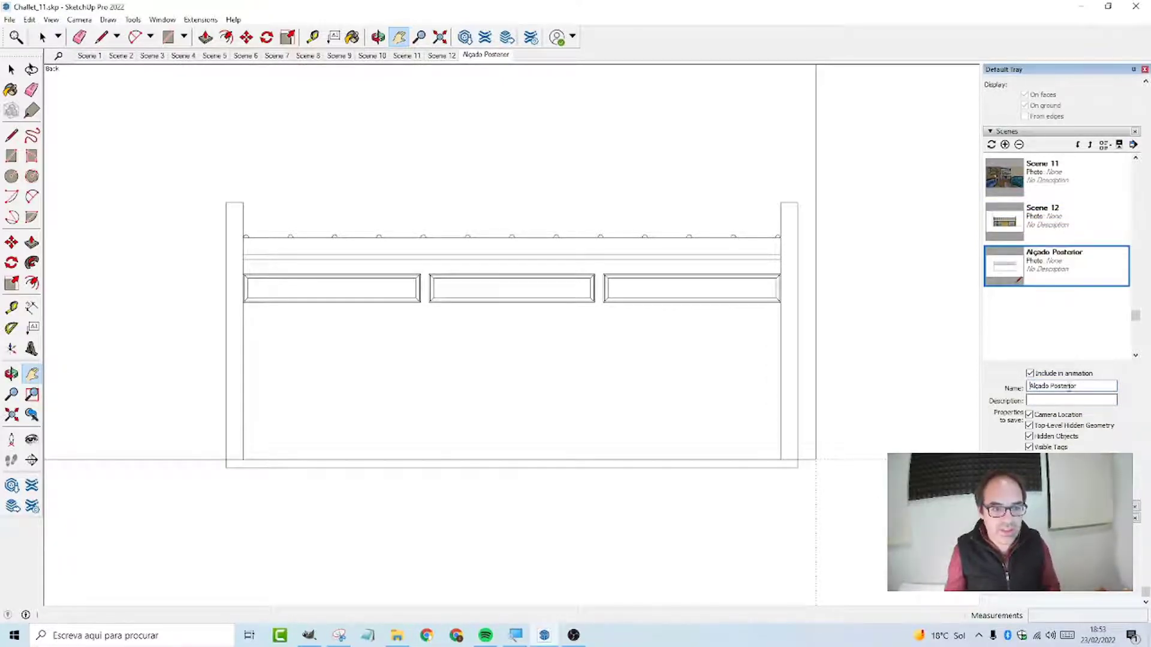
Rename Scene 12, the front elevation, as "Alçado Principal" and commit the name
{"action": "left_click", "coordinate": [1070, 227]}
{"action": "left_click_drag", "start_coordinate": [1074, 386], "coordinate": [982, 381]}
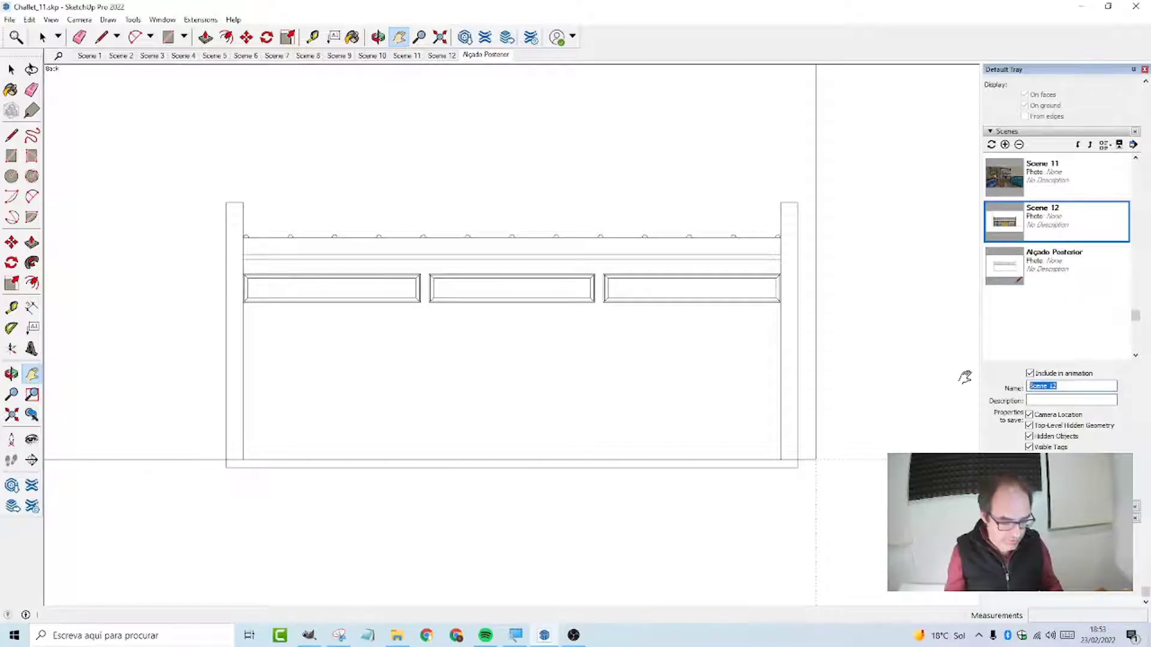
{"action": "type", "text": "Al"}
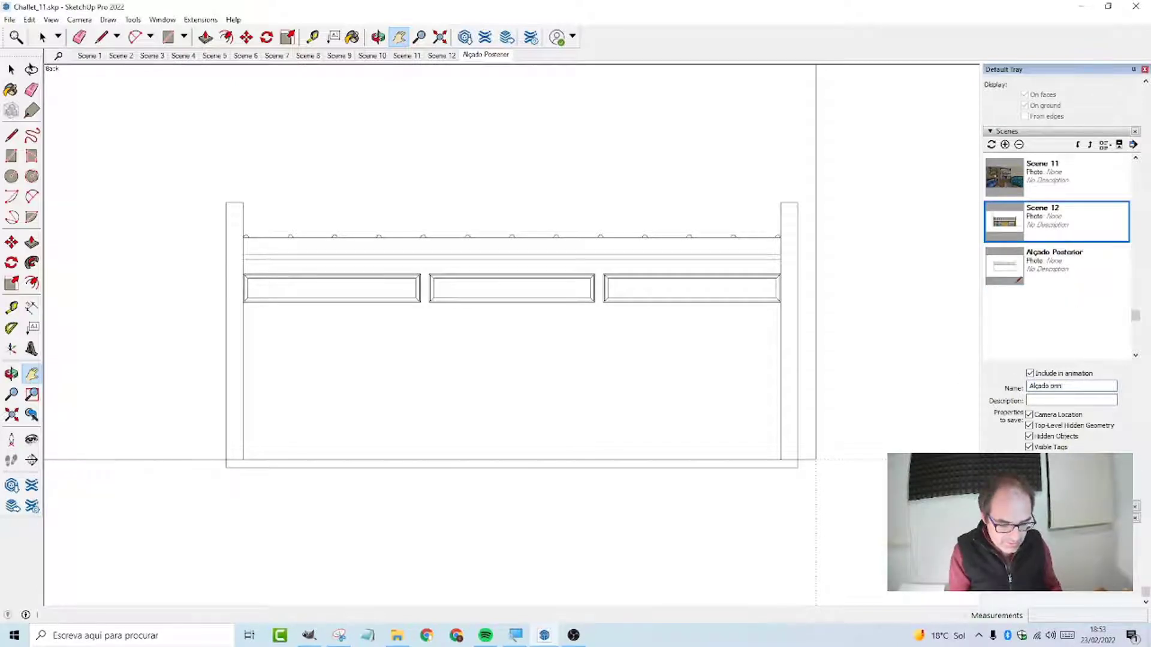
{"action": "type", "text": "çado Principal"}
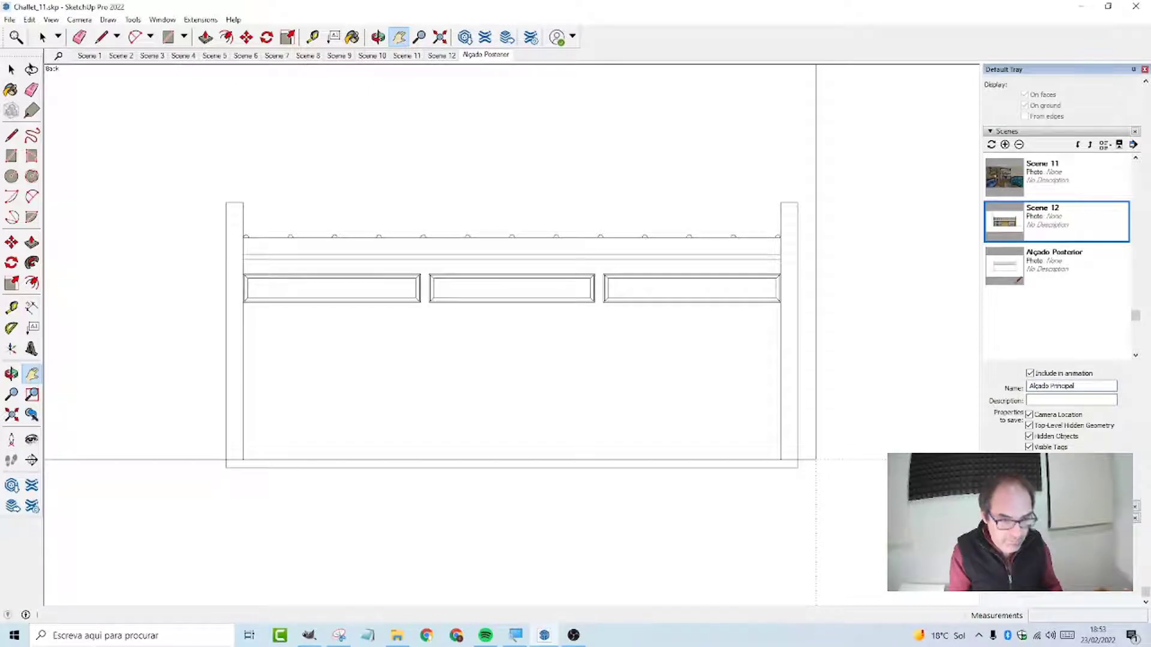
{"action": "key", "text": "Return"}
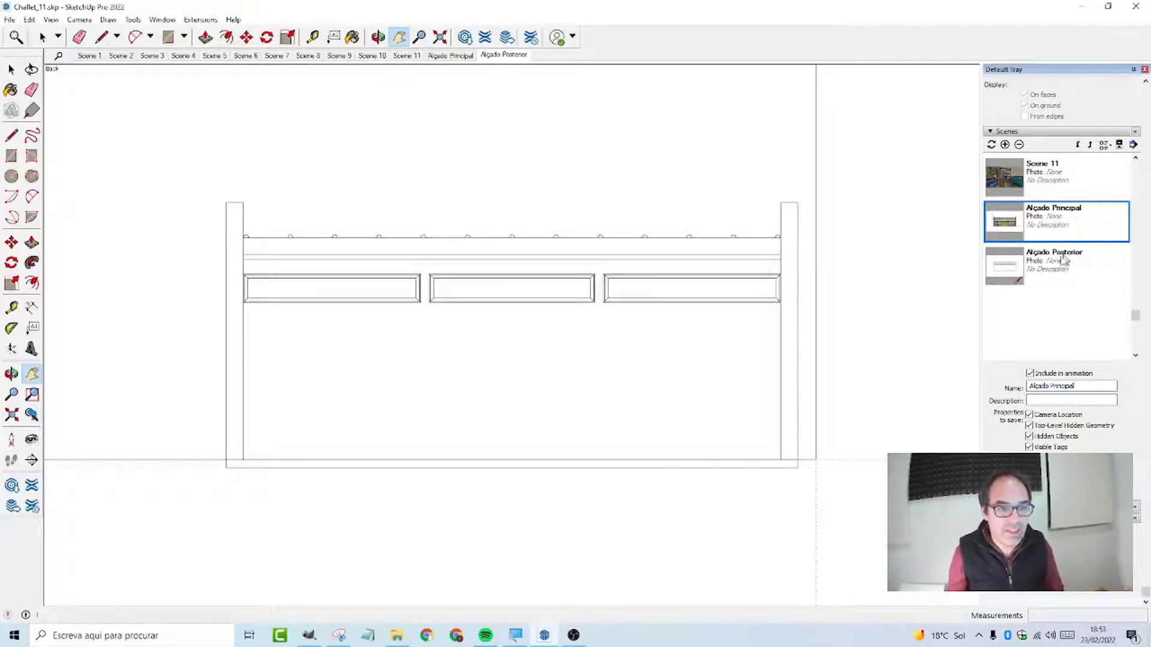
Check the two renamed elevation scenes by switching between Alçado Principal and Alçado Posterior, ending on Alçado Principal
{"action": "double_click", "coordinate": [1056, 236]}
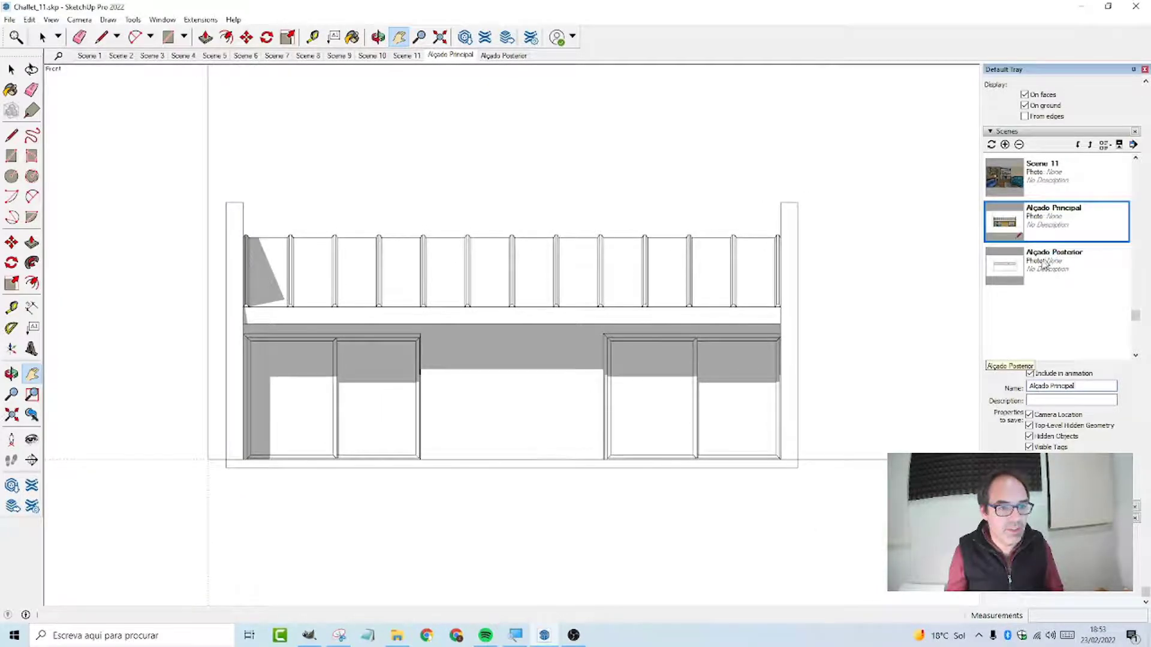
{"action": "double_click", "coordinate": [1044, 264]}
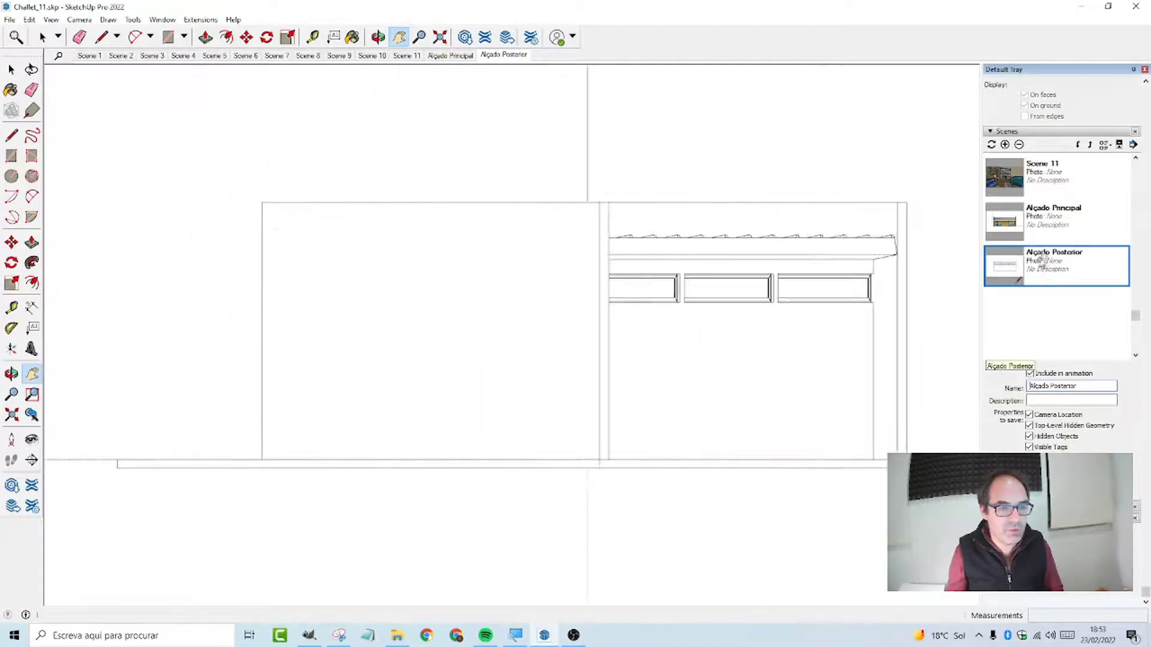
{"action": "double_click", "coordinate": [1049, 231]}
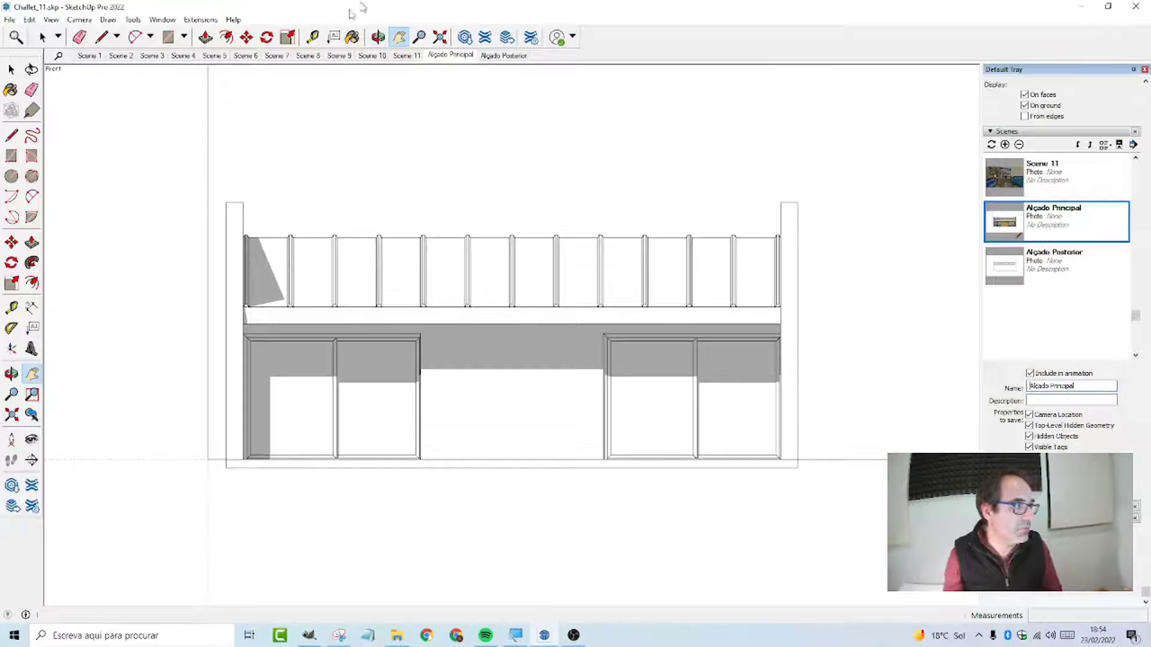
Switch the camera to the top standard view and add a scene of the whole roof, placed after Alçado Posterior
{"action": "left_click", "coordinate": [82, 20]}
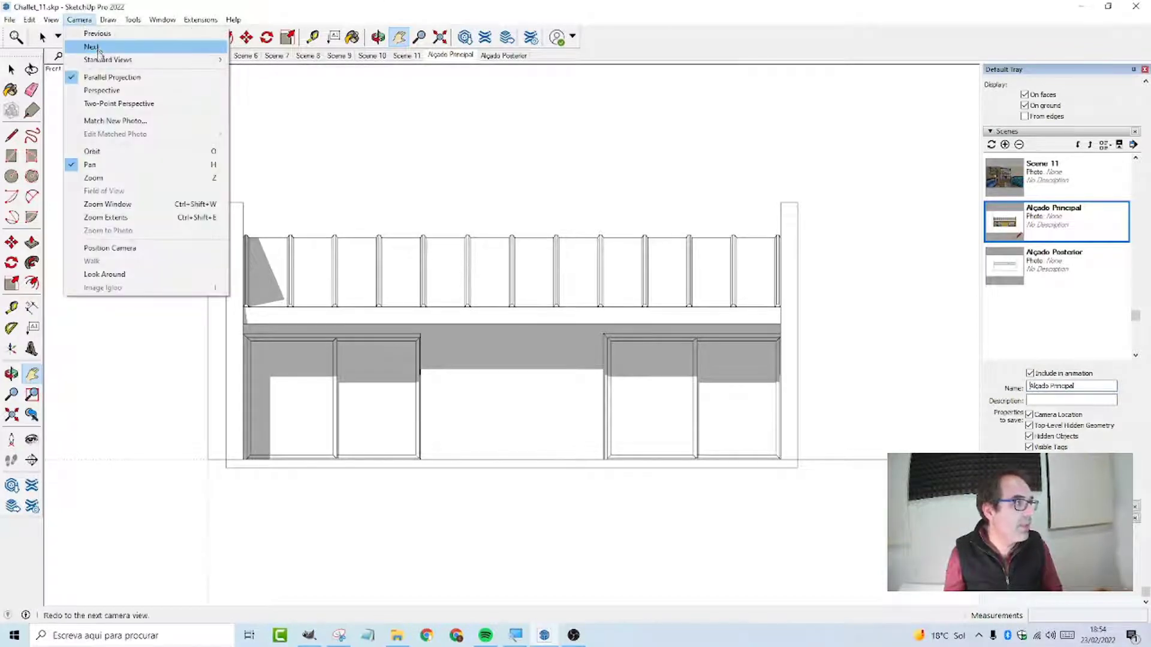
{"action": "mouse_move", "coordinate": [114, 59]}
{"action": "left_click", "coordinate": [264, 85]}
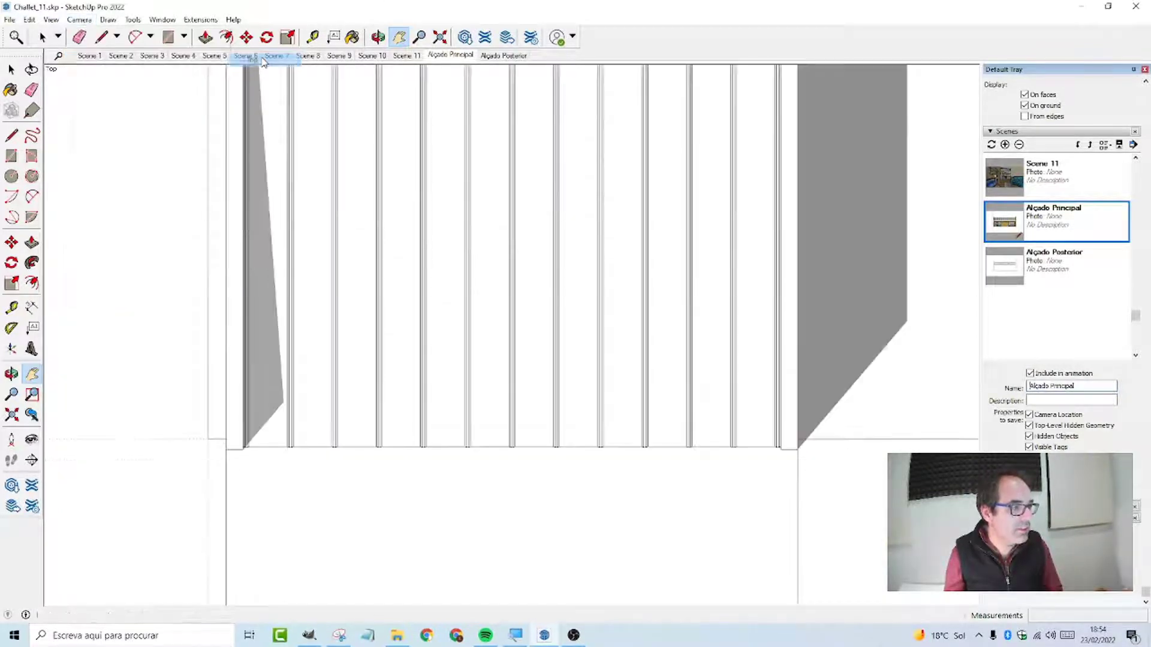
{"action": "scroll", "coordinate": [339, 186], "scroll_direction": "down", "scroll_amount": 5}
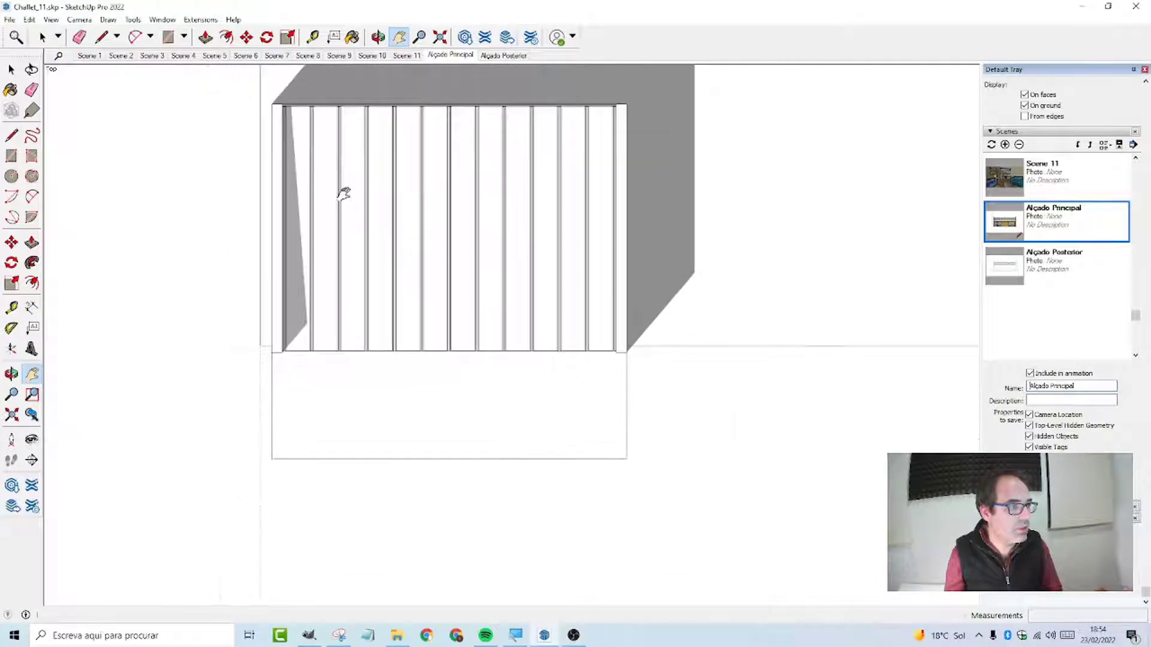
{"action": "left_click_drag", "start_coordinate": [349, 182], "coordinate": [427, 275]}
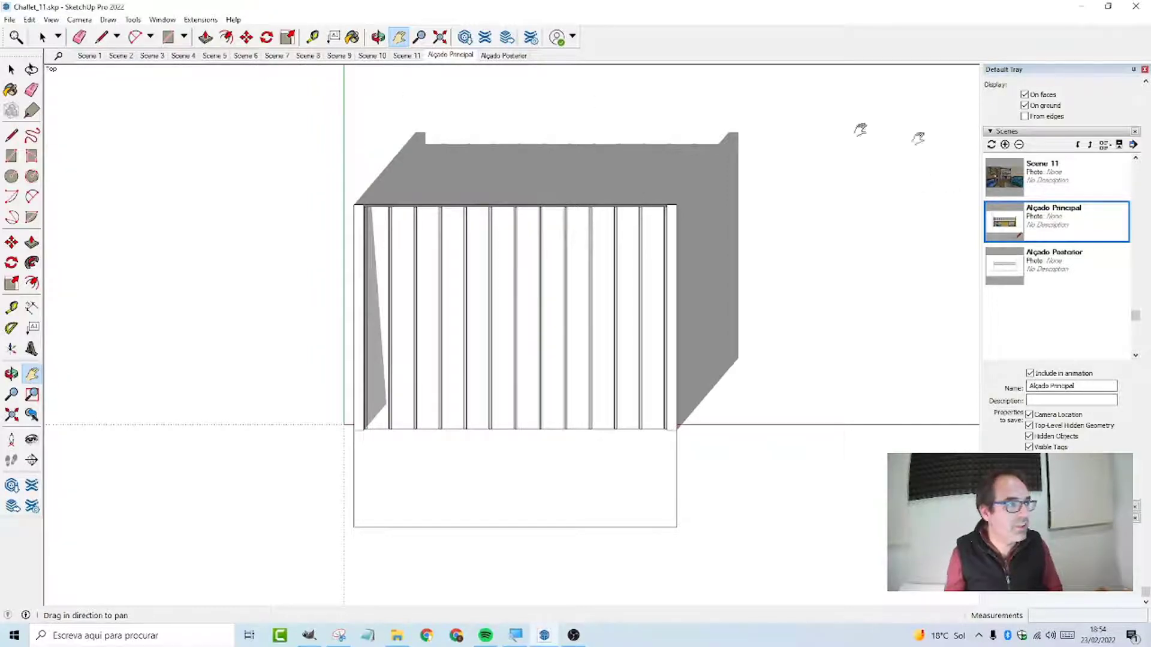
{"action": "left_click", "coordinate": [1005, 146]}
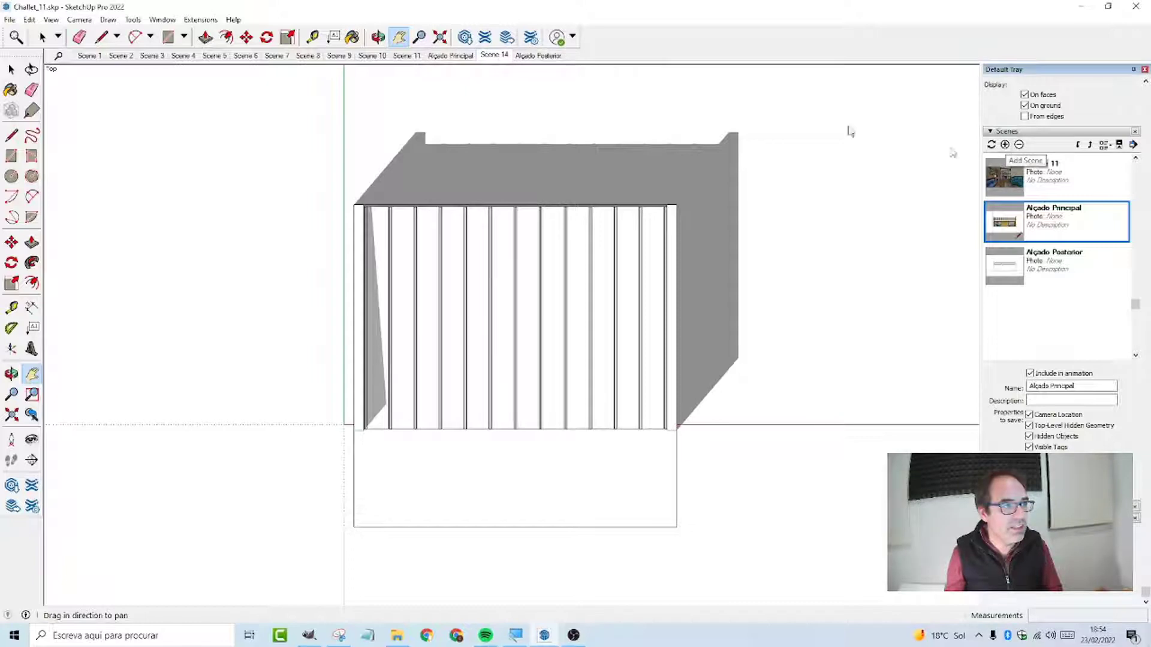
{"action": "left_click", "coordinate": [1078, 145]}
Rename the new top view scene, Scene 14, as "Planta Cobertura"
{"action": "right_click", "coordinate": [1043, 312]}
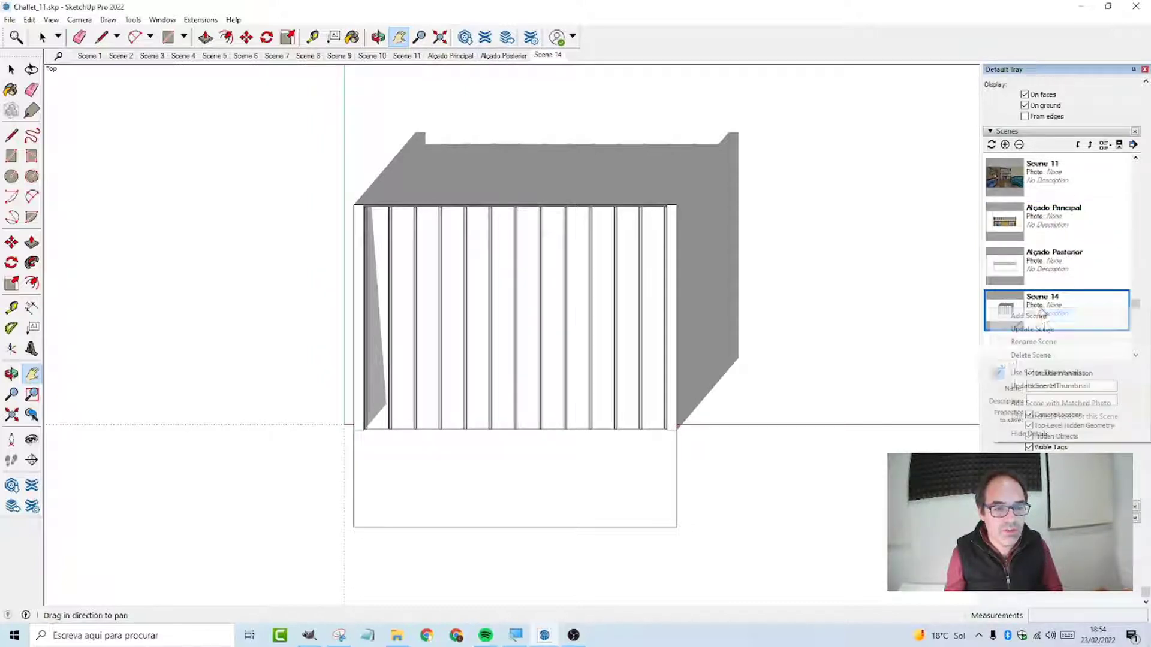
{"action": "left_click", "coordinate": [1062, 343]}
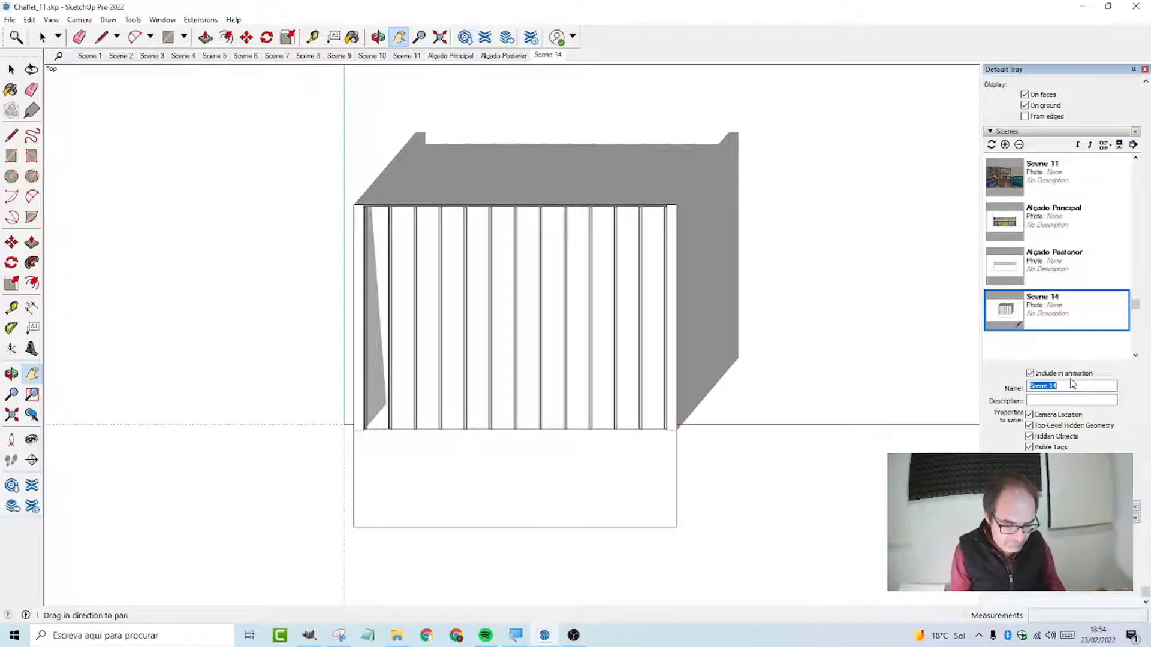
{"action": "type", "text": "Planta Cobertura"}
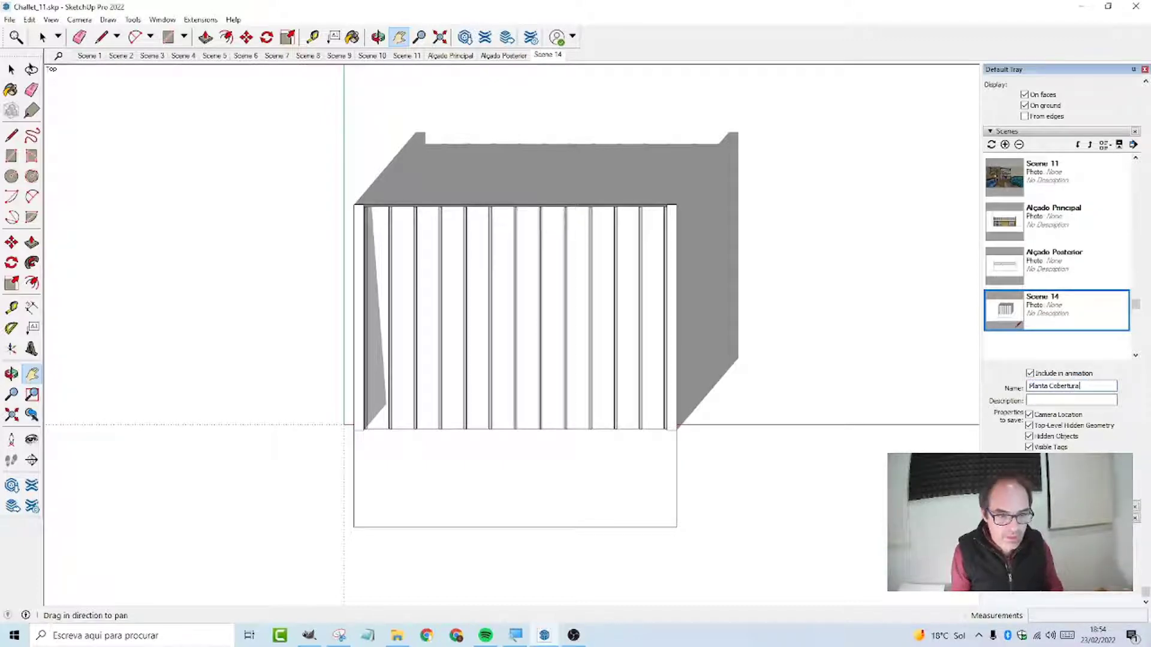
{"action": "key", "text": "Return"}
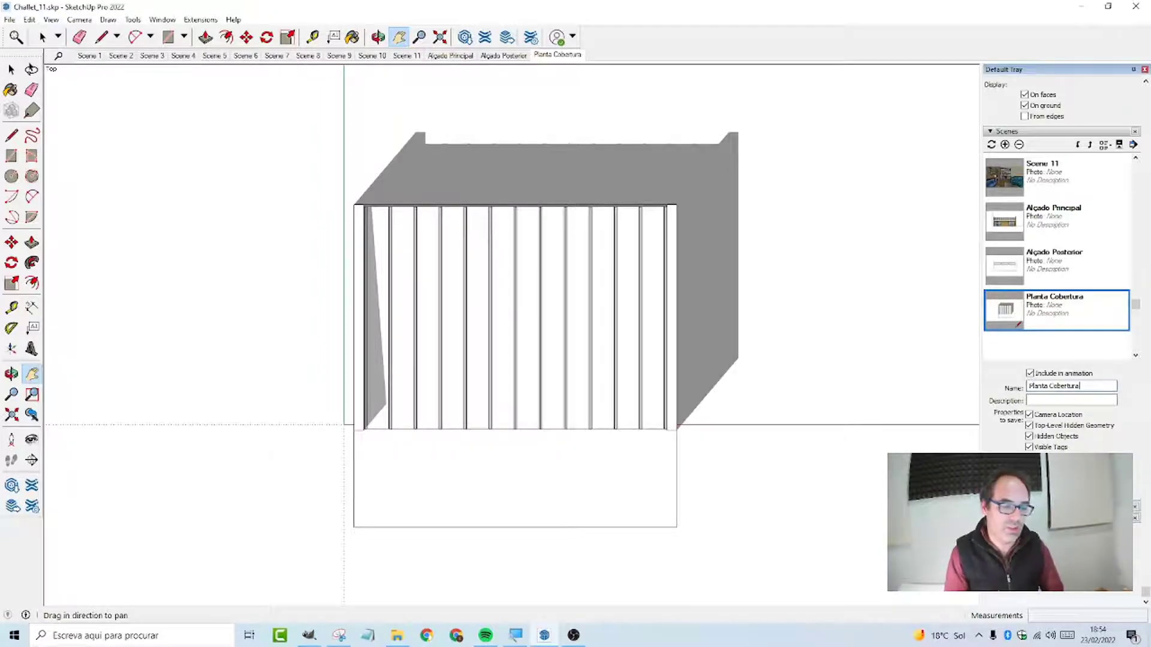
Display the Section tools and float them over the empty area beside the house model
{"action": "key", "text": "o"}
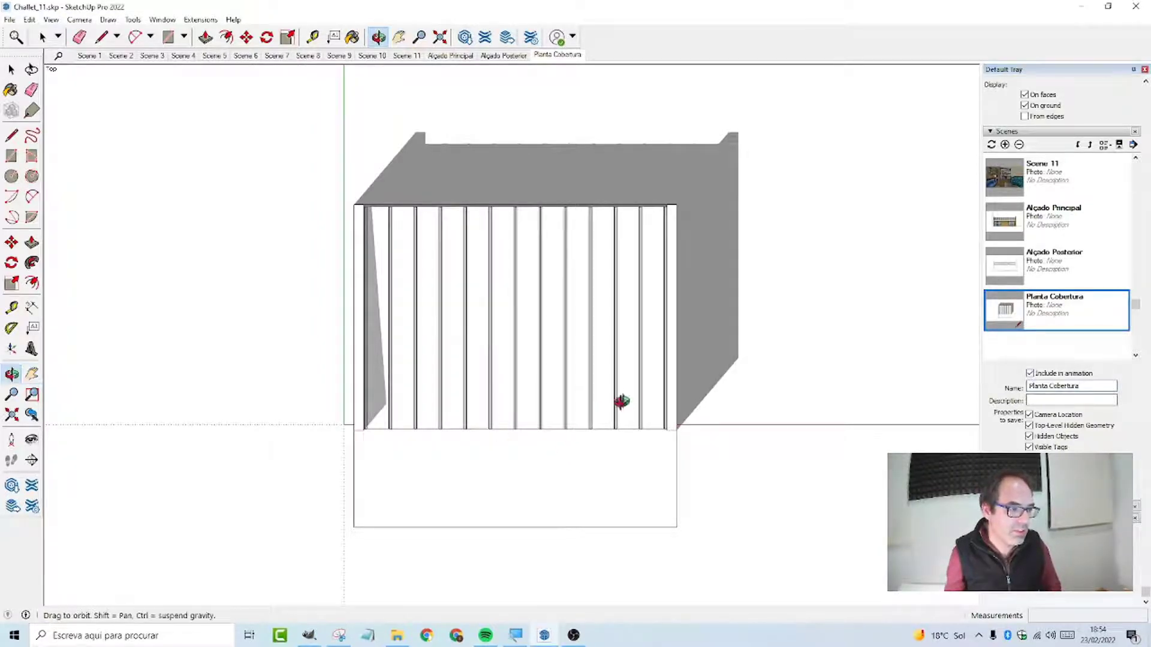
{"action": "left_click_drag", "start_coordinate": [642, 389], "coordinate": [676, 236]}
{"action": "scroll", "coordinate": [674, 270], "scroll_direction": "up", "scroll_amount": 2}
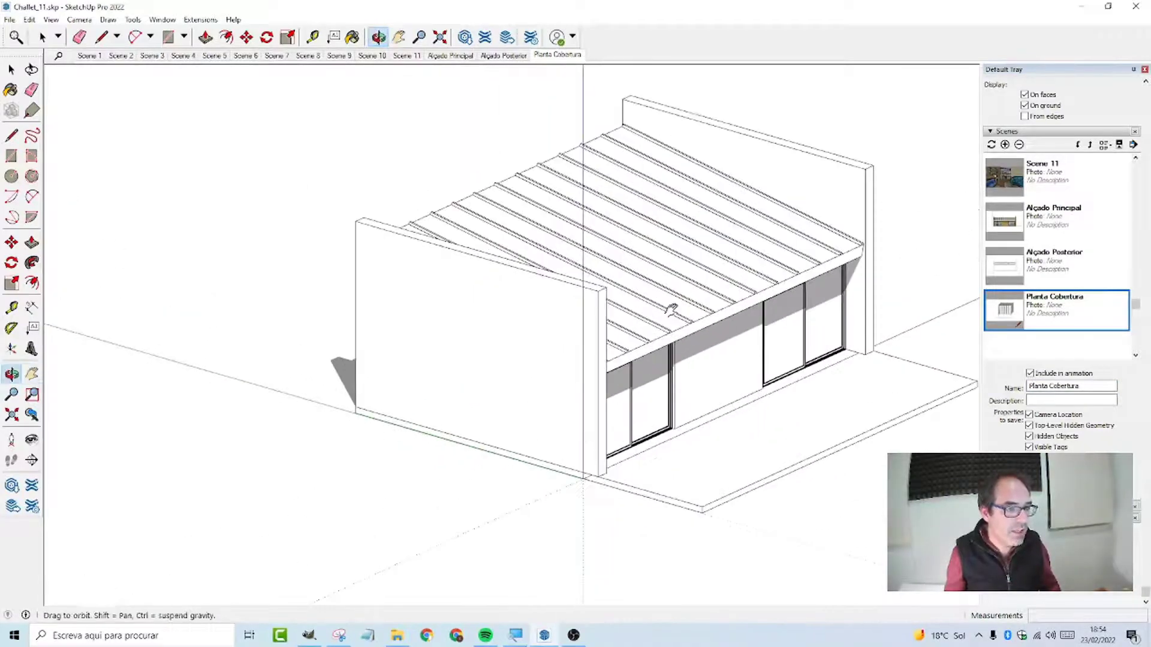
{"action": "left_click_drag", "start_coordinate": [673, 308], "coordinate": [610, 326], "text": "shift"}
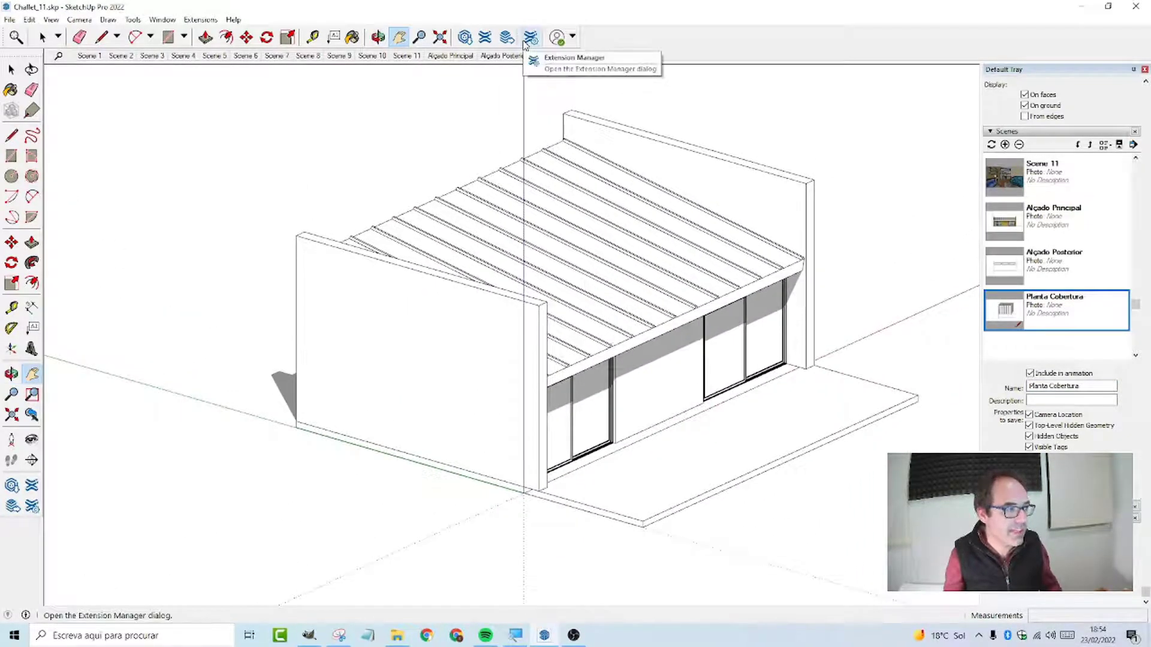
{"action": "right_click", "coordinate": [496, 45]}
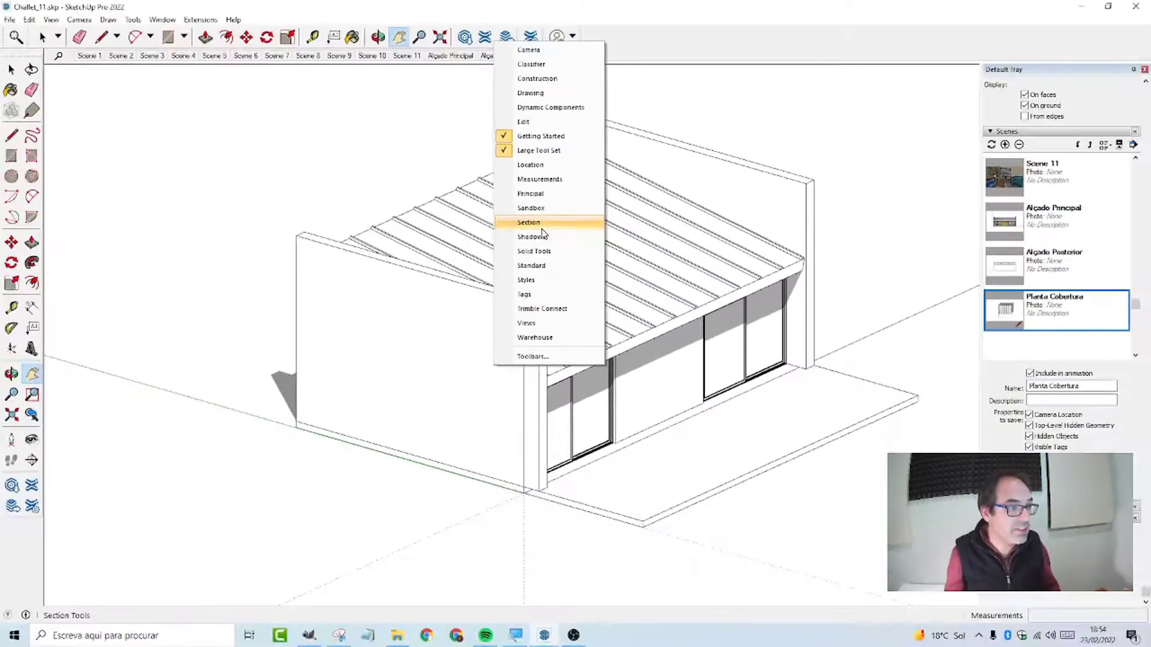
{"action": "left_click", "coordinate": [540, 225]}
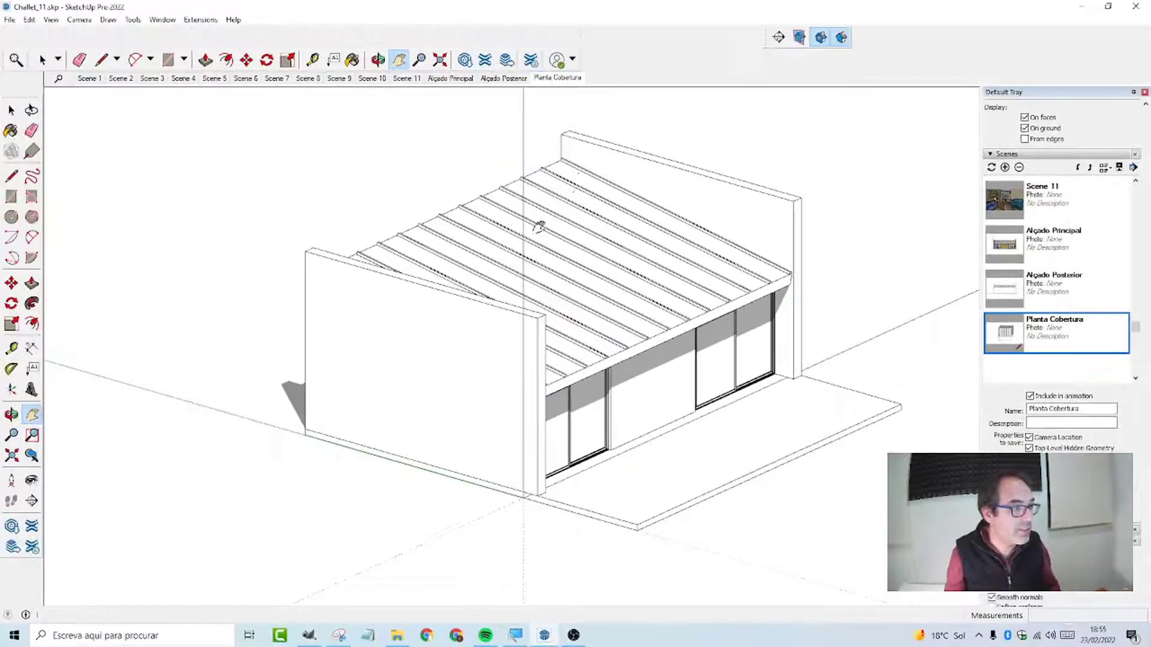
{"action": "left_click_drag", "start_coordinate": [765, 37], "coordinate": [327, 82]}
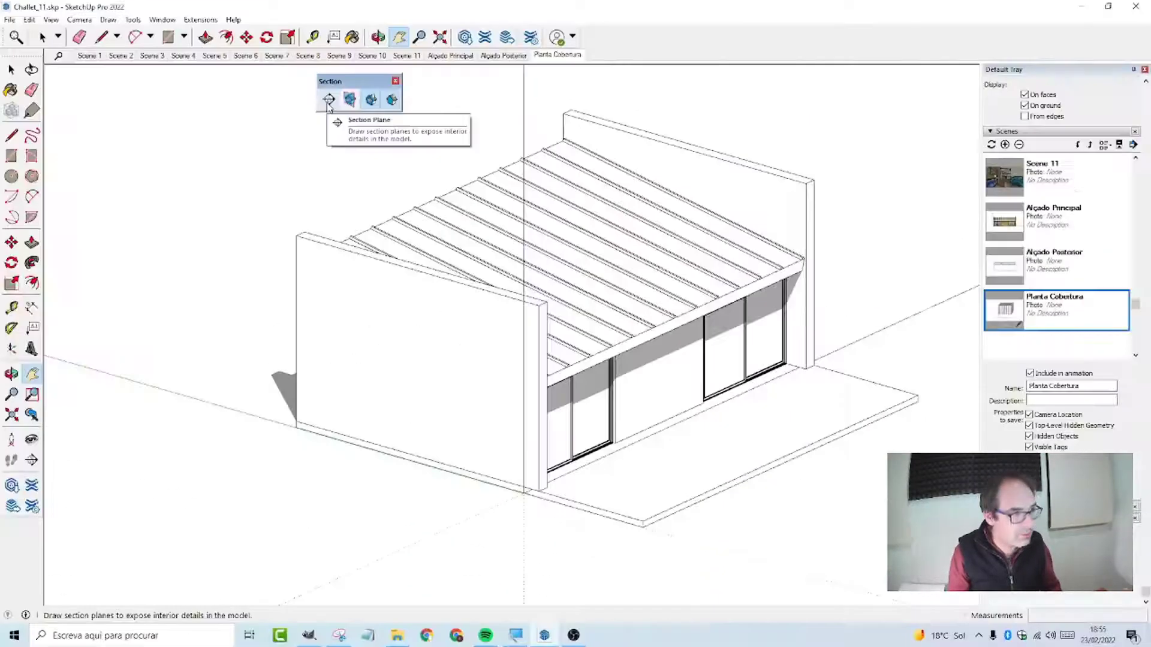
Place a section plane on the outer face of the windowless side wall and name it "Corte 1"
{"action": "left_click", "coordinate": [328, 100]}
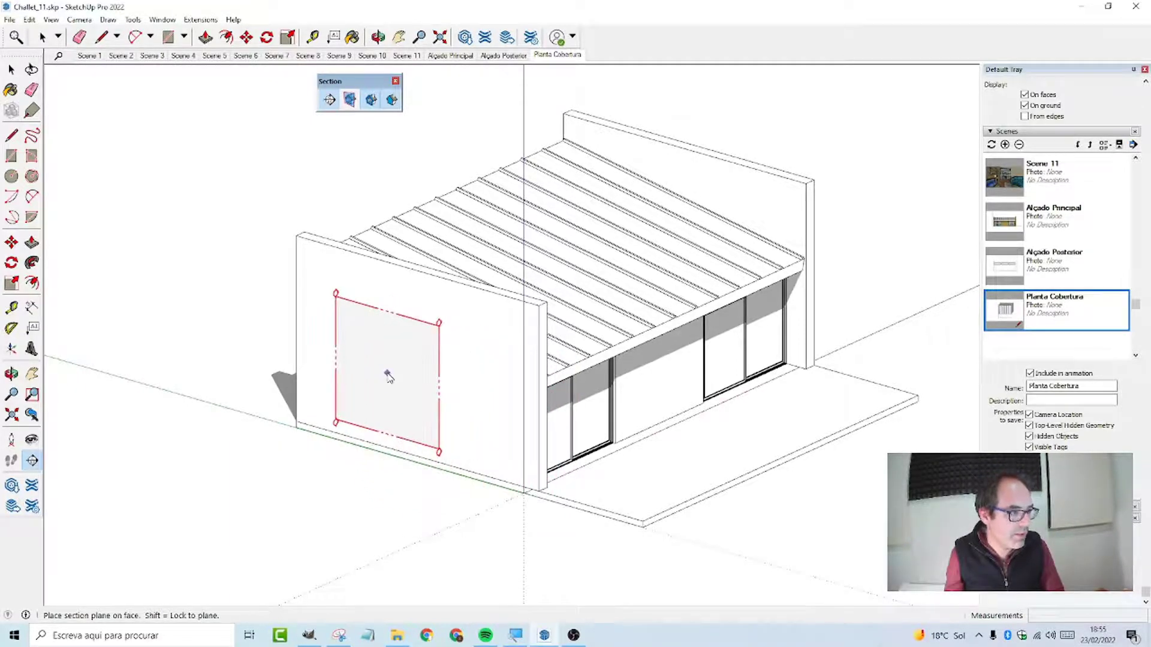
{"action": "left_click", "coordinate": [388, 376]}
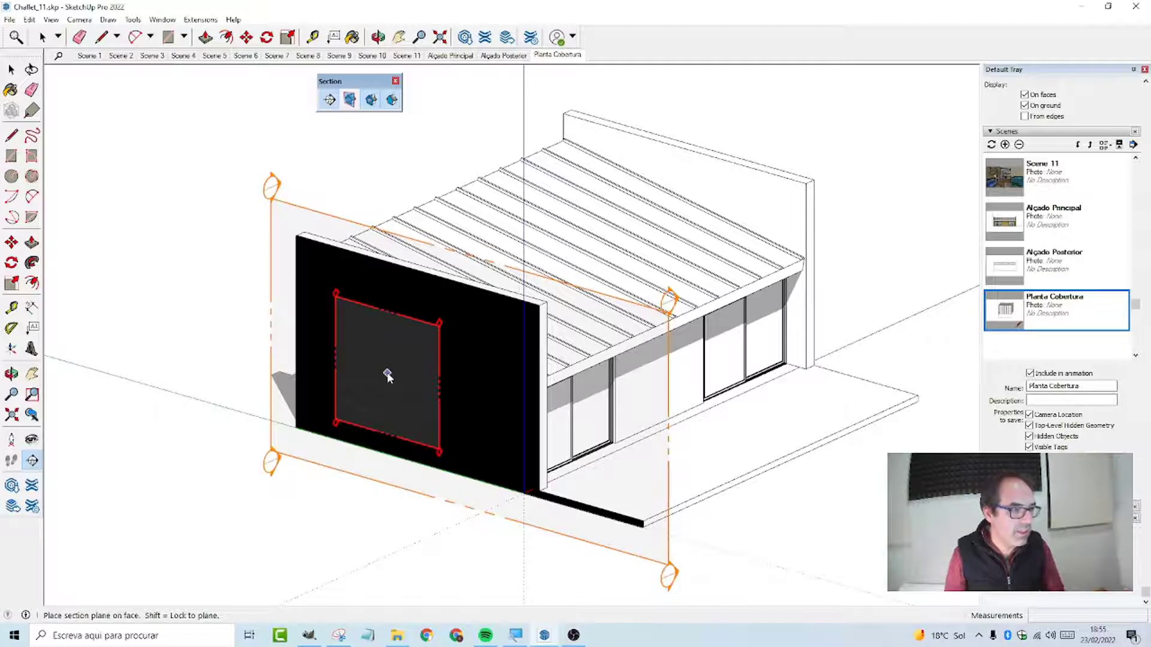
{"action": "left_click", "coordinate": [388, 376]}
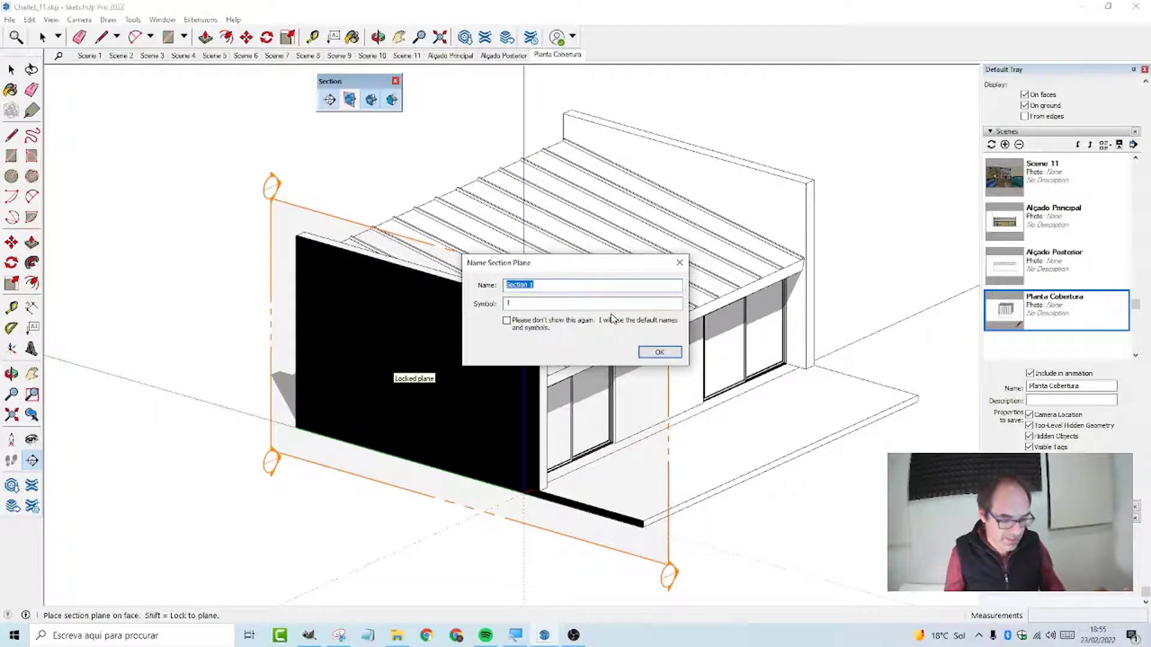
{"action": "type", "text": "S"}
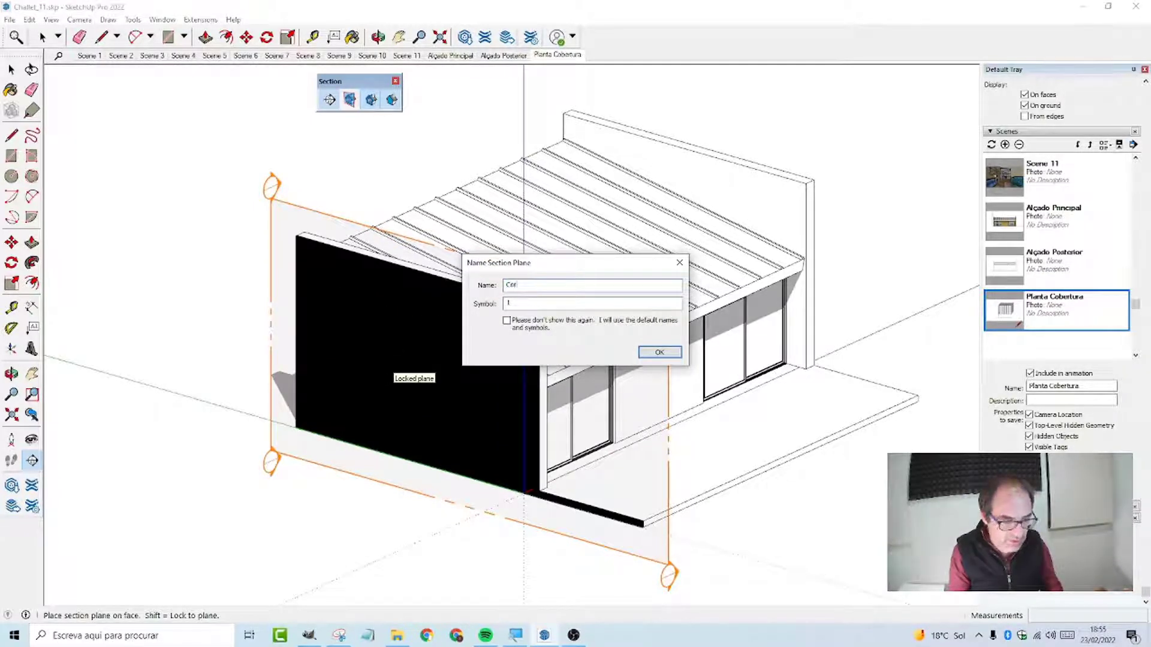
{"action": "type", "text": "orte A"}
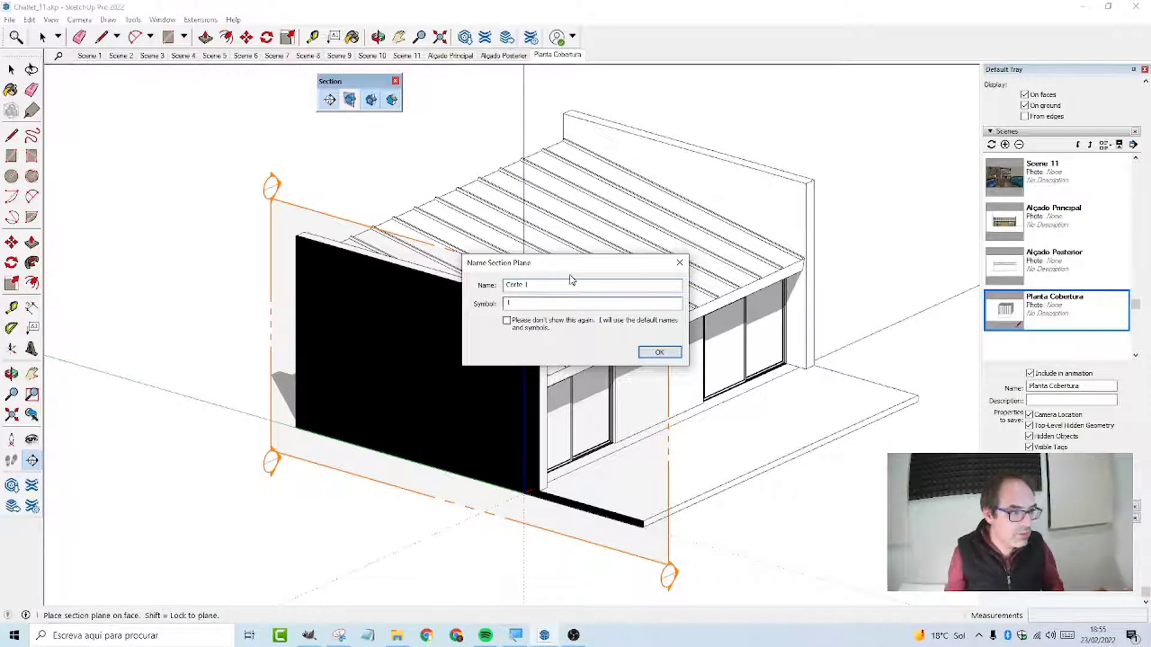
{"action": "left_click", "coordinate": [660, 351]}
{"action": "key", "text": "h"}
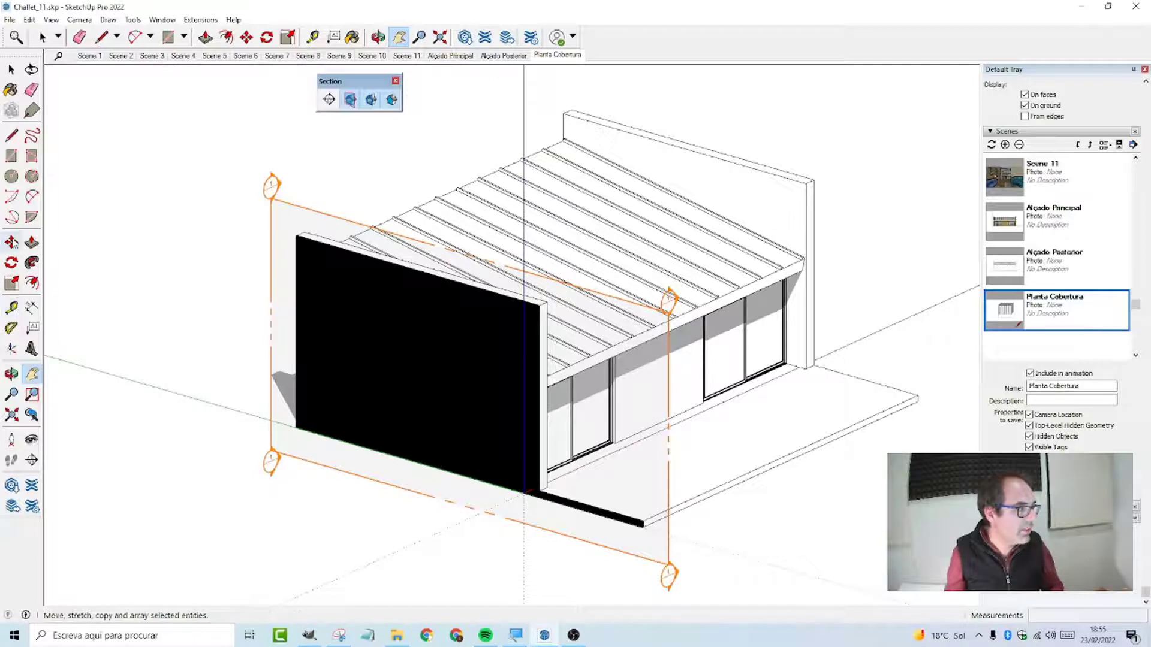
Move the Corte 1 section plane about 1.61 m along the red axis so it cuts through the kitchen and living area
{"action": "left_click", "coordinate": [11, 70]}
{"action": "left_click", "coordinate": [284, 206]}
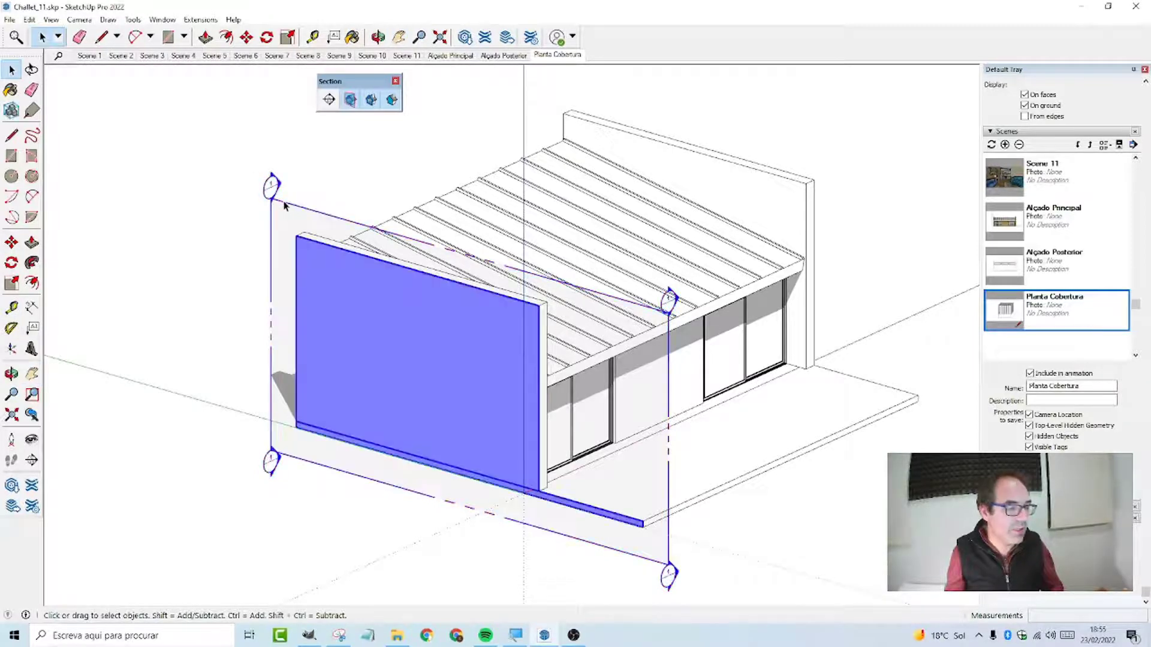
{"action": "left_click", "coordinate": [11, 242]}
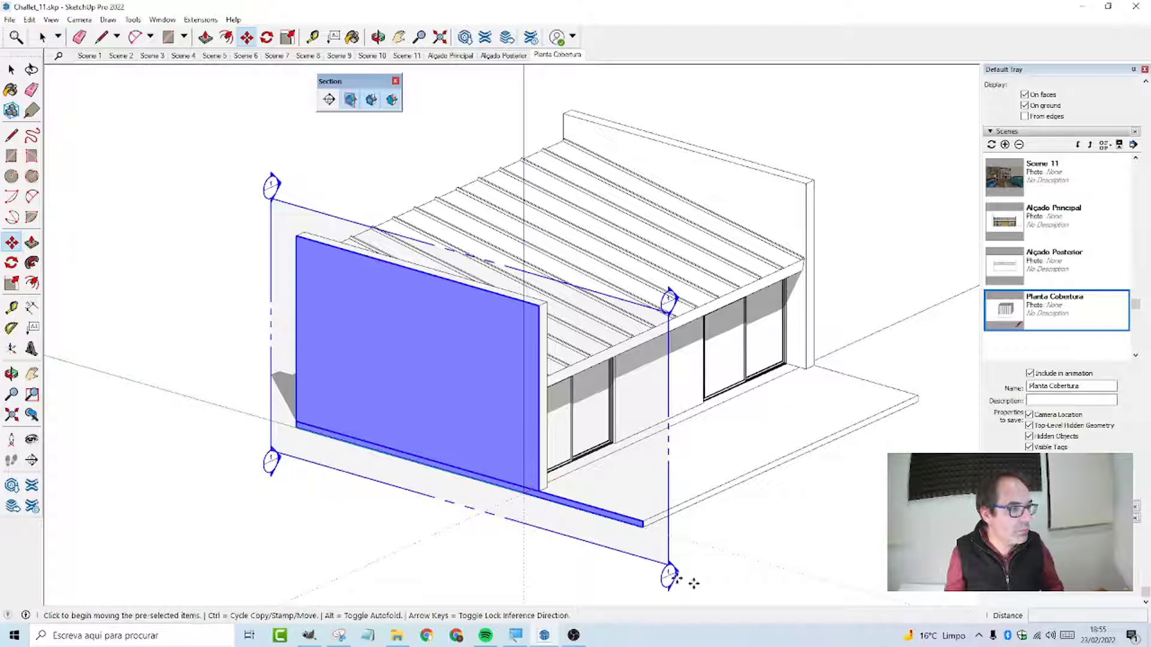
{"action": "left_click", "coordinate": [728, 580]}
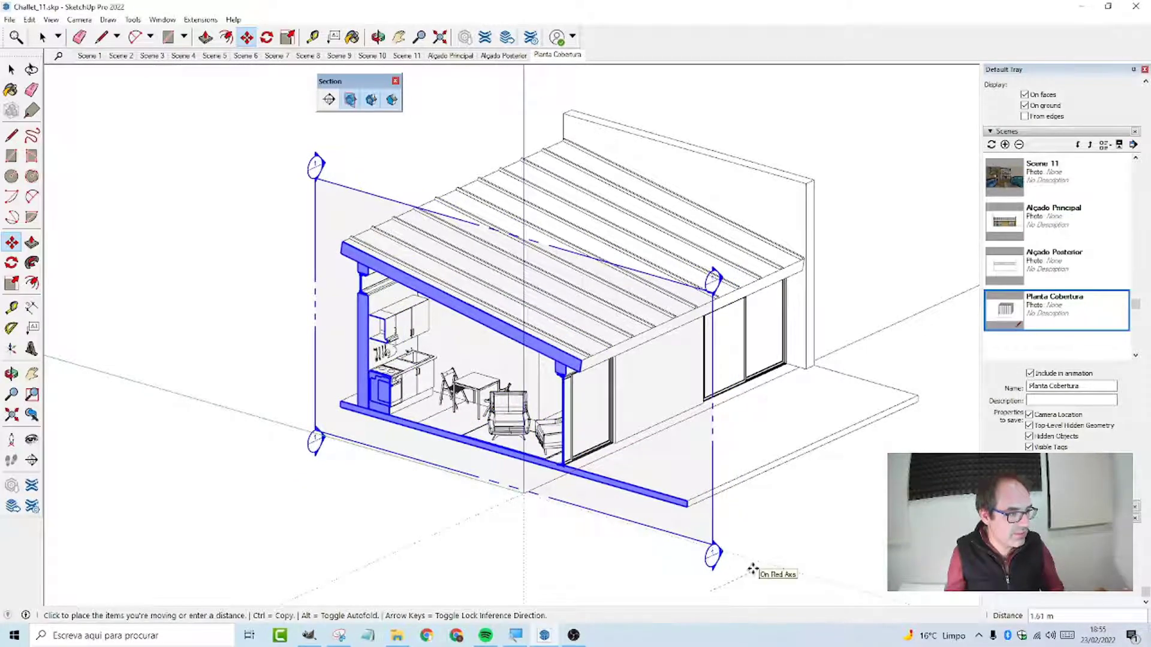
{"action": "left_click", "coordinate": [753, 568]}
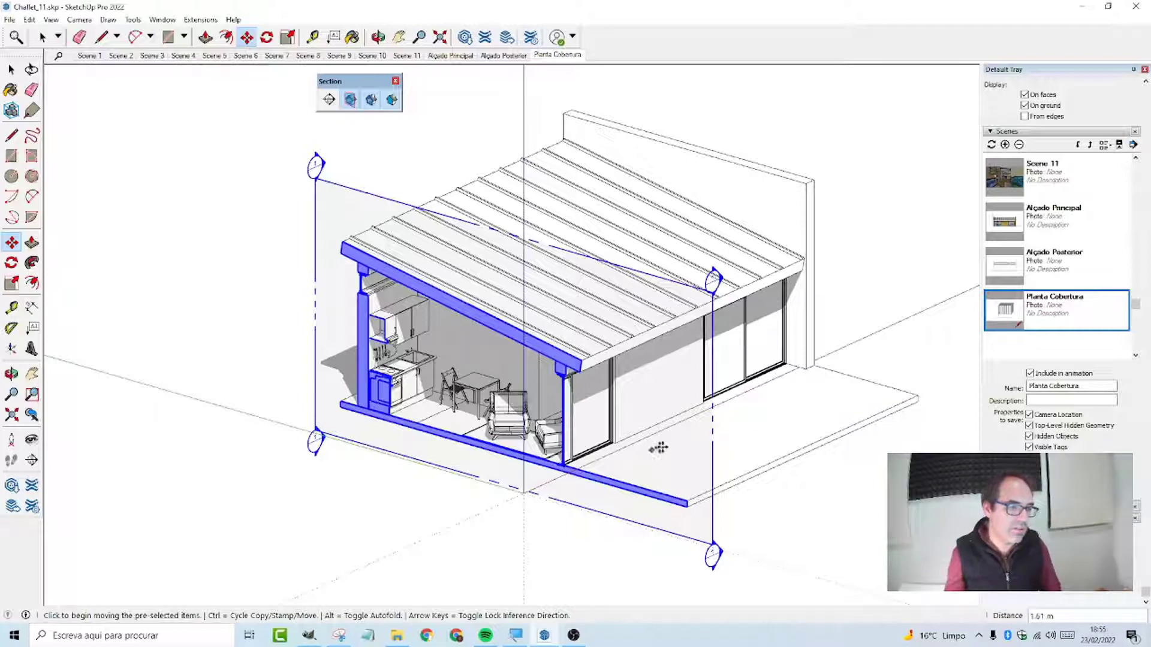
Align the view with the Corte 1 section plane and hide the section plane display
{"action": "right_click", "coordinate": [712, 444]}
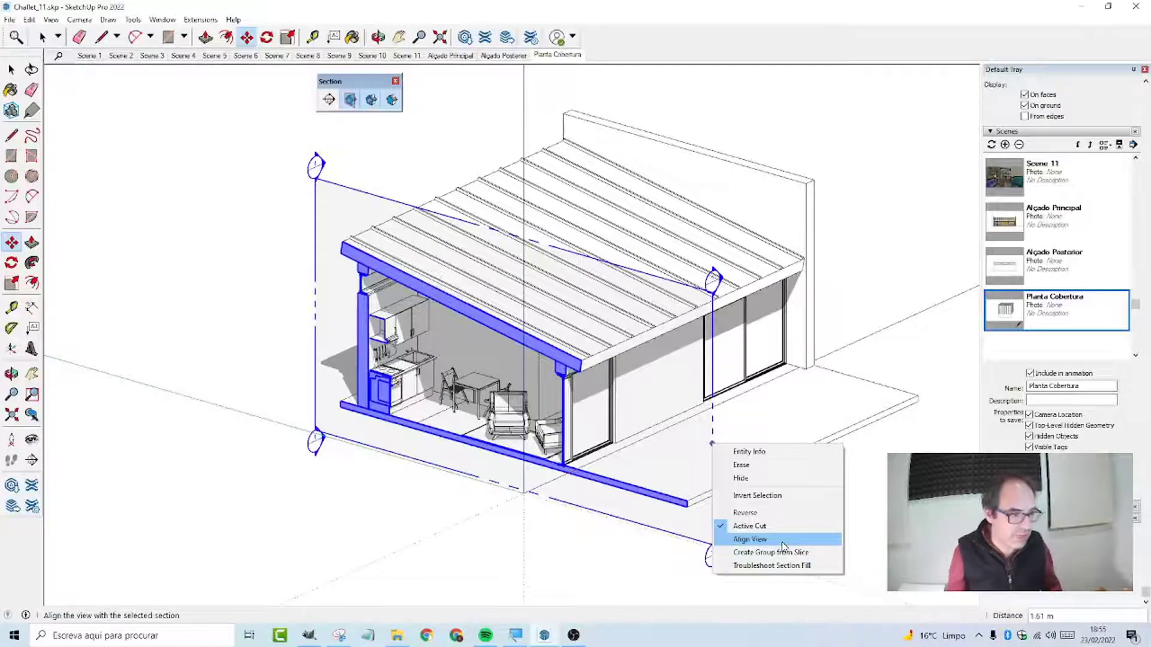
{"action": "left_click", "coordinate": [782, 540]}
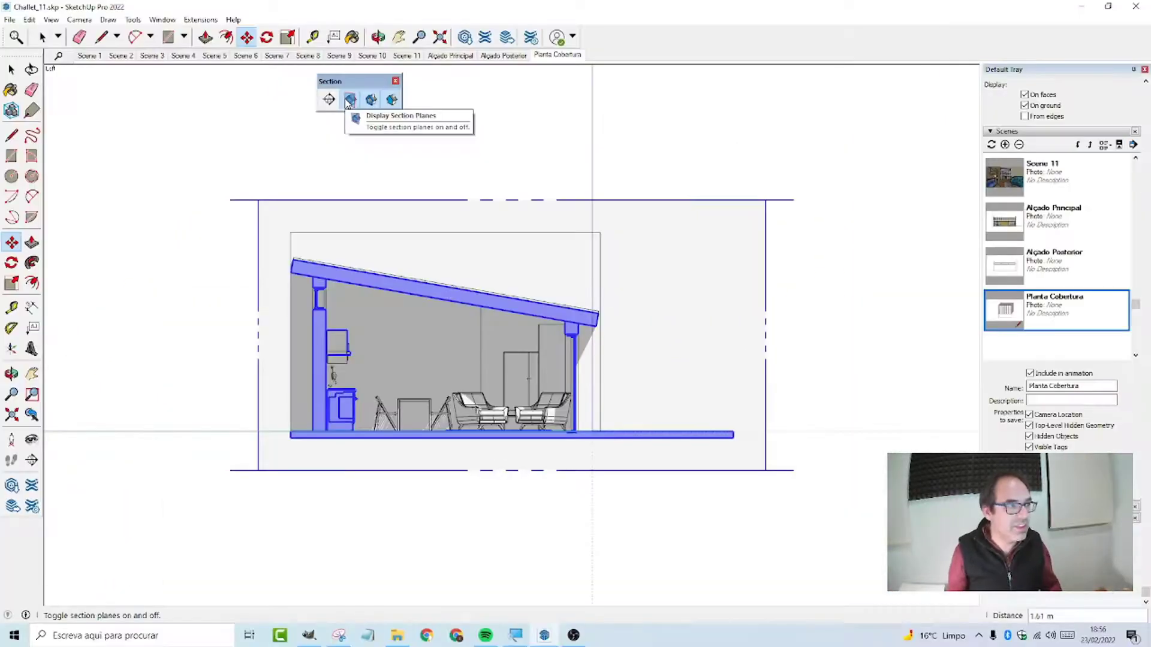
{"action": "left_click", "coordinate": [345, 102]}
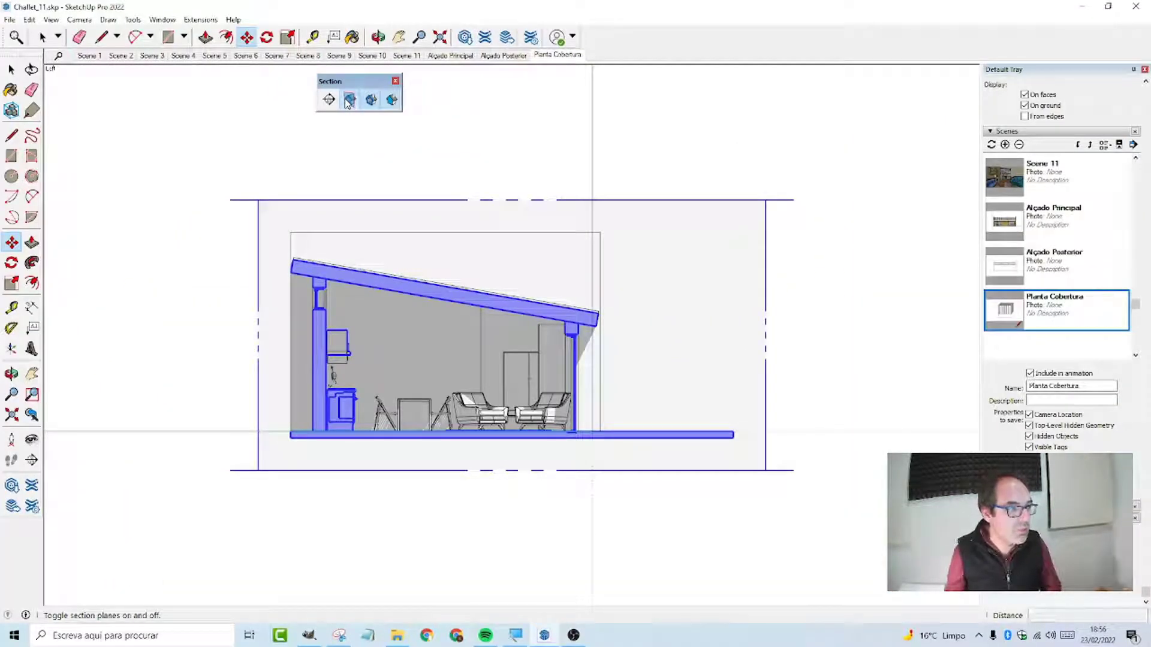
{"action": "left_click", "coordinate": [349, 102]}
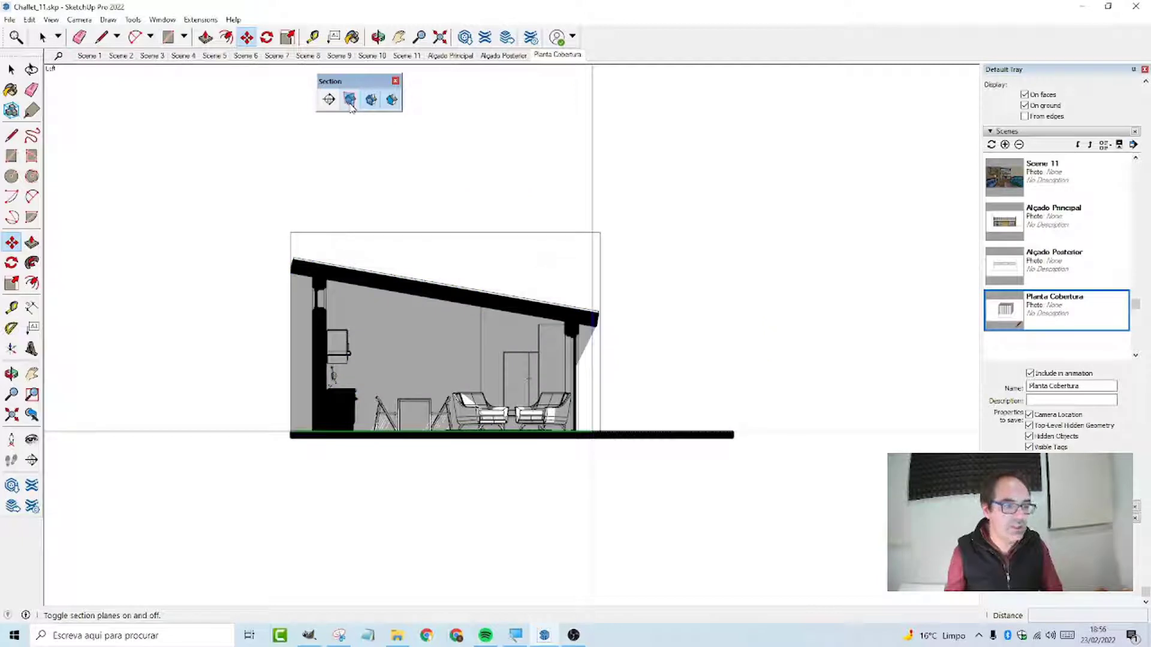
{"action": "scroll", "coordinate": [407, 352], "scroll_direction": "up", "scroll_amount": 2}
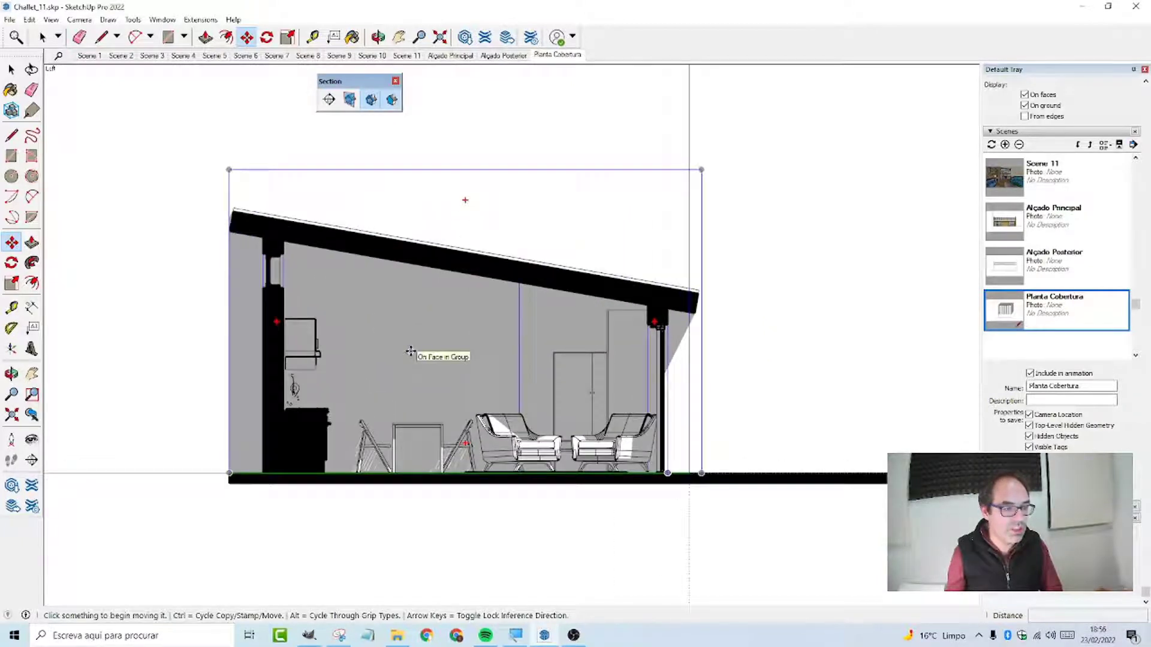
{"action": "scroll", "coordinate": [411, 352], "scroll_direction": "up", "scroll_amount": 1}
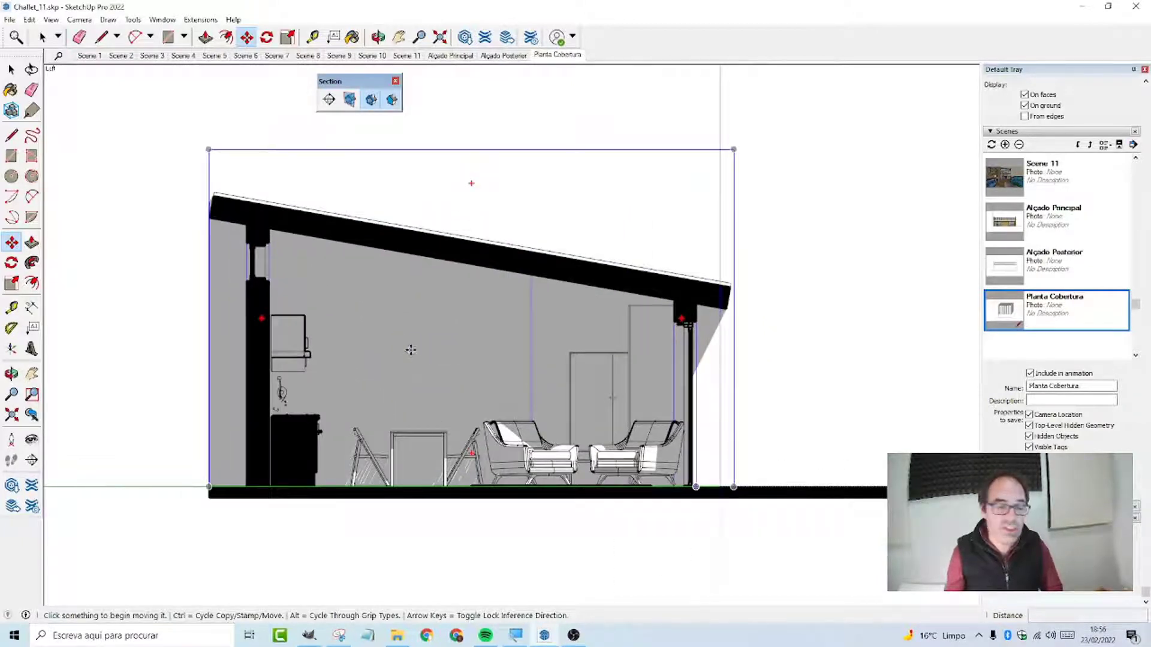
Compare the section view with section cuts and section fill turned off and back on
{"action": "left_click", "coordinate": [371, 99]}
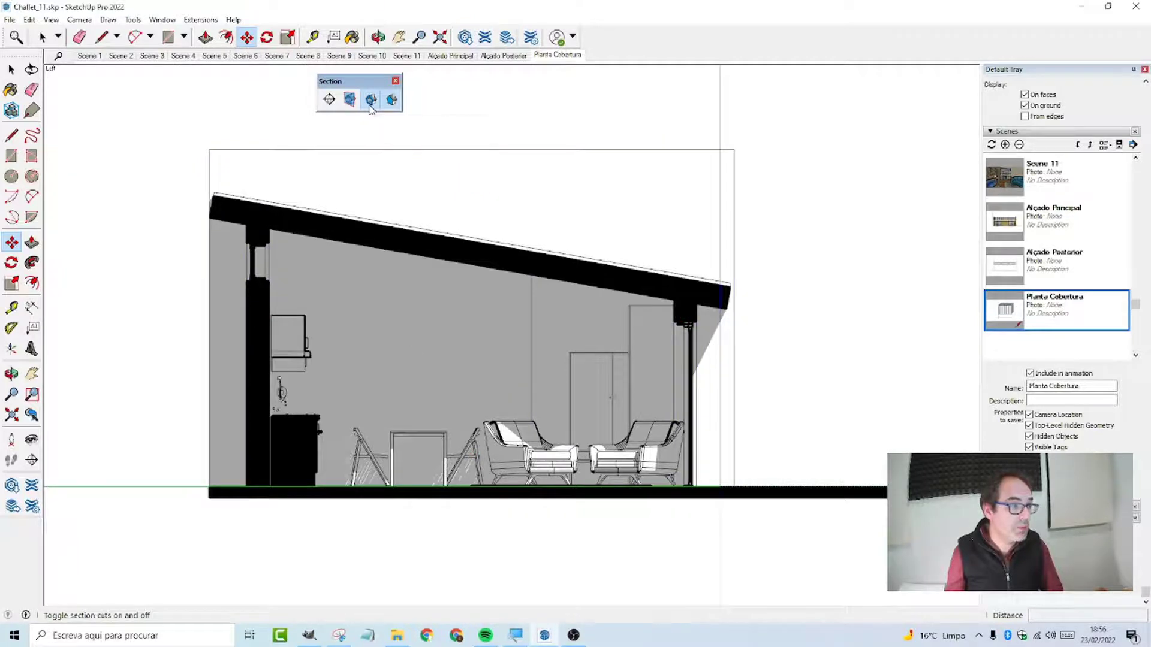
{"action": "left_click", "coordinate": [371, 100]}
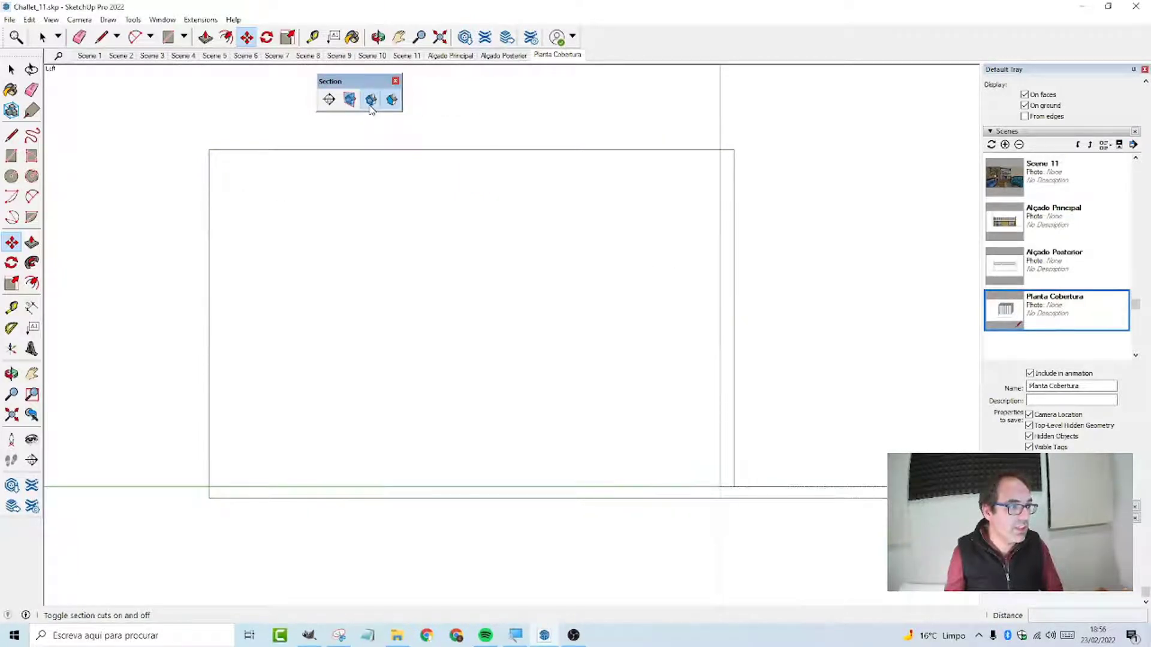
{"action": "left_click", "coordinate": [389, 101]}
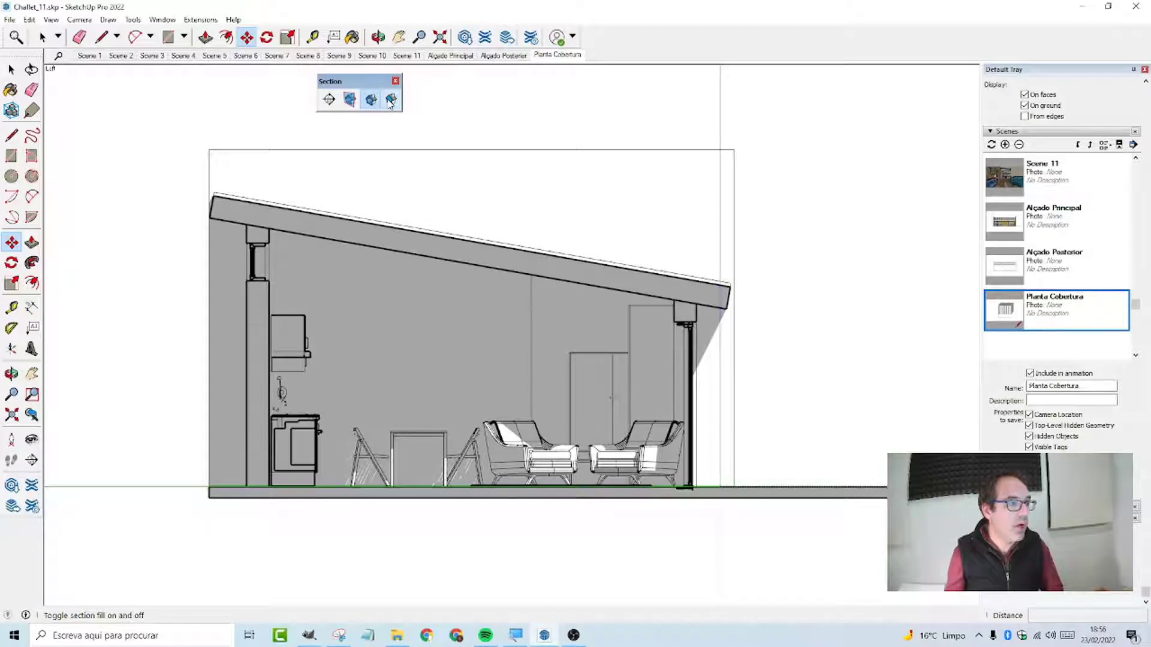
{"action": "left_click", "coordinate": [388, 100]}
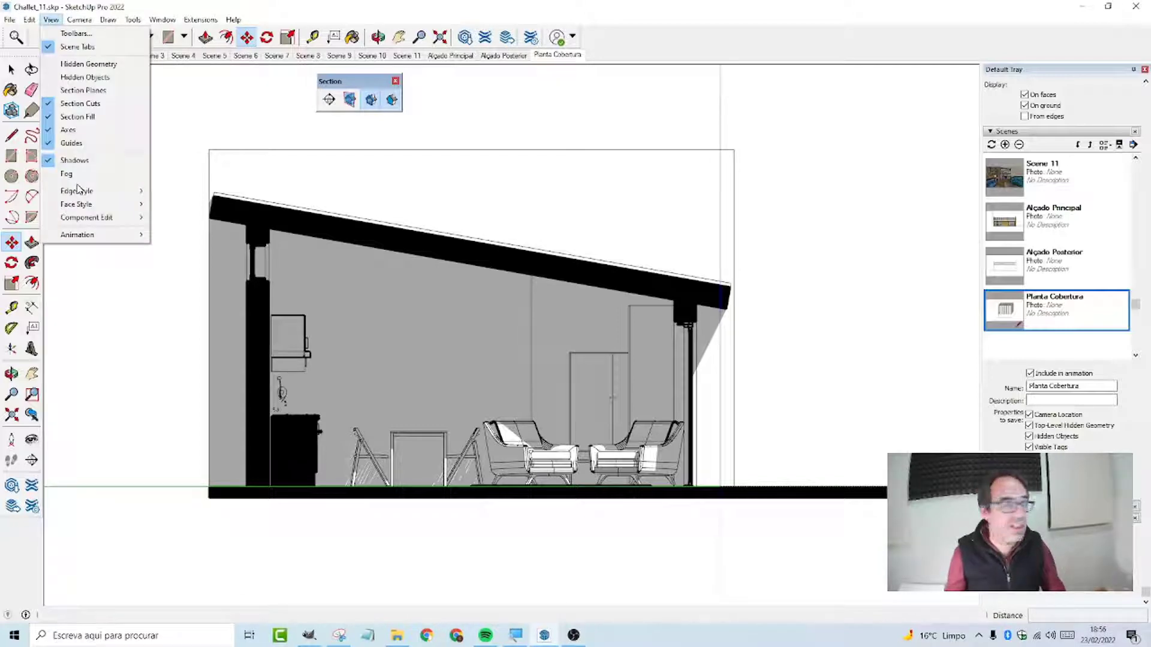
Add a scene of the aligned section view and rename it "Corte 1"
{"action": "mouse_move", "coordinate": [58, 239]}
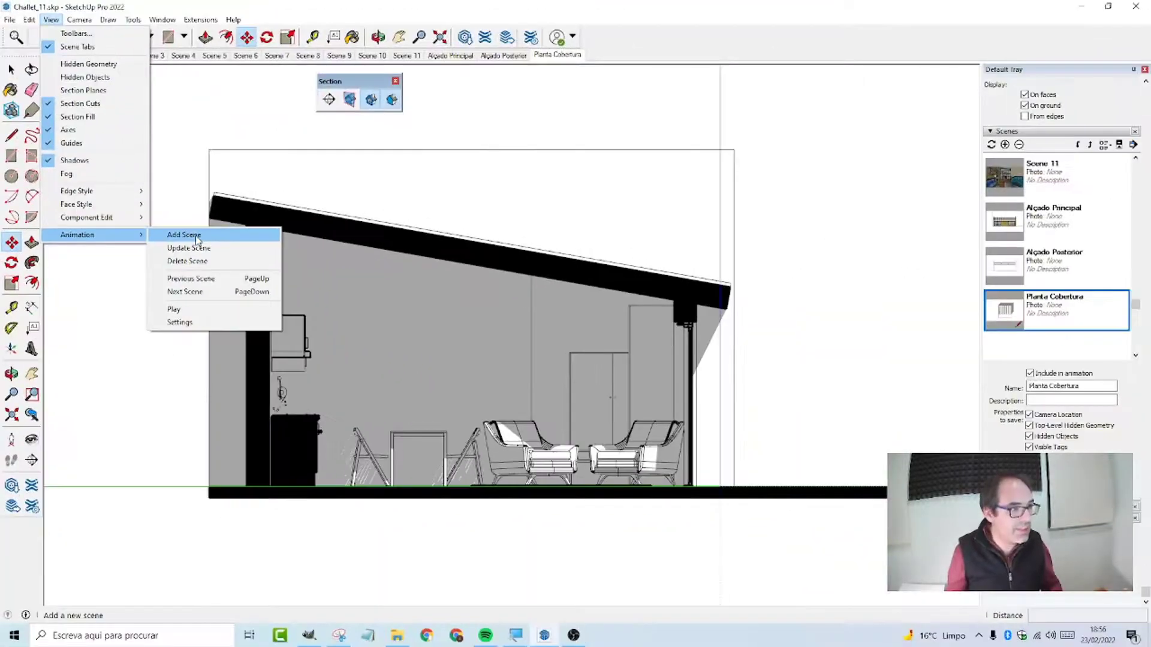
{"action": "left_click", "coordinate": [332, 239]}
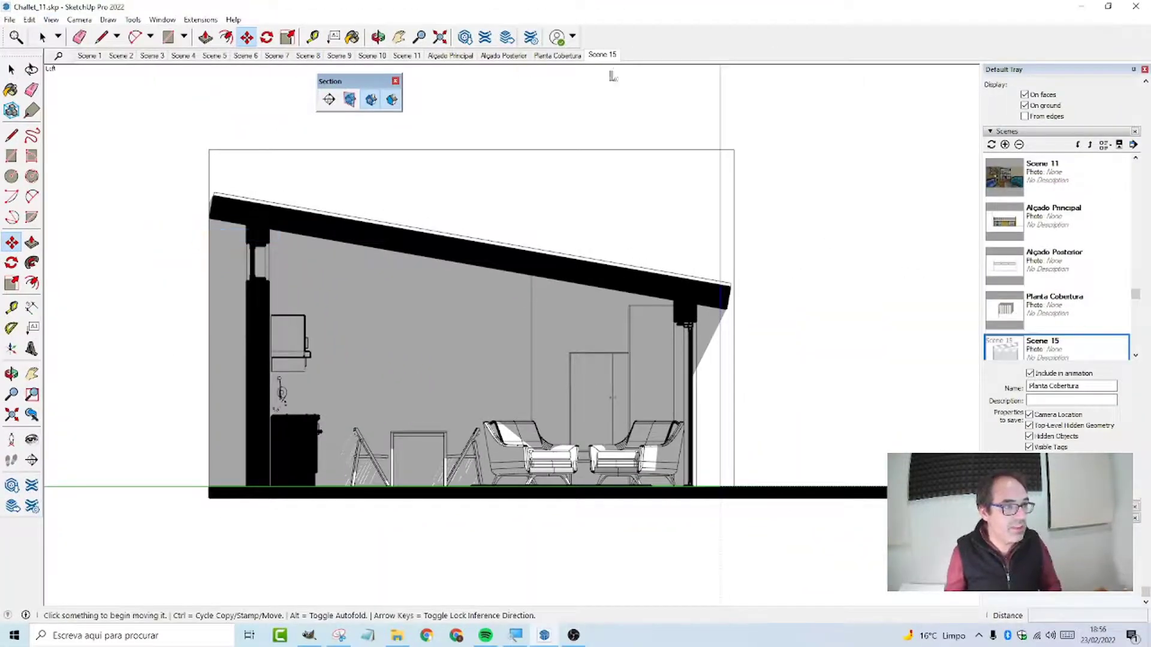
{"action": "left_click", "coordinate": [1074, 346]}
{"action": "left_click_drag", "start_coordinate": [1065, 387], "coordinate": [1029, 387]}
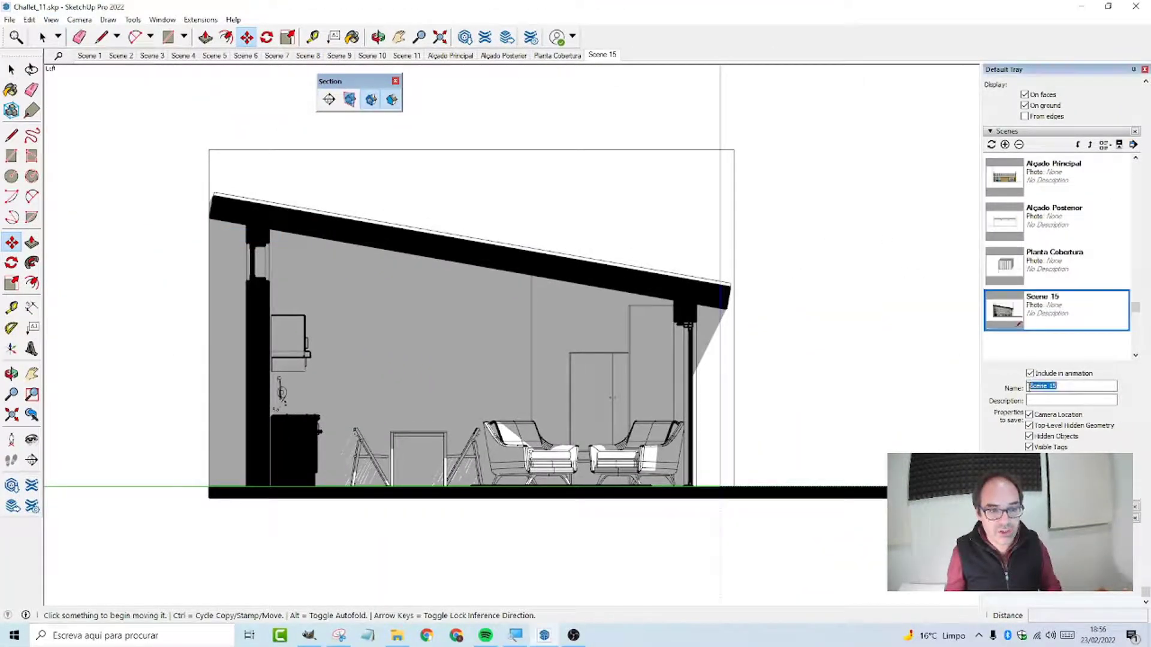
{"action": "type", "text": "Corte 1"}
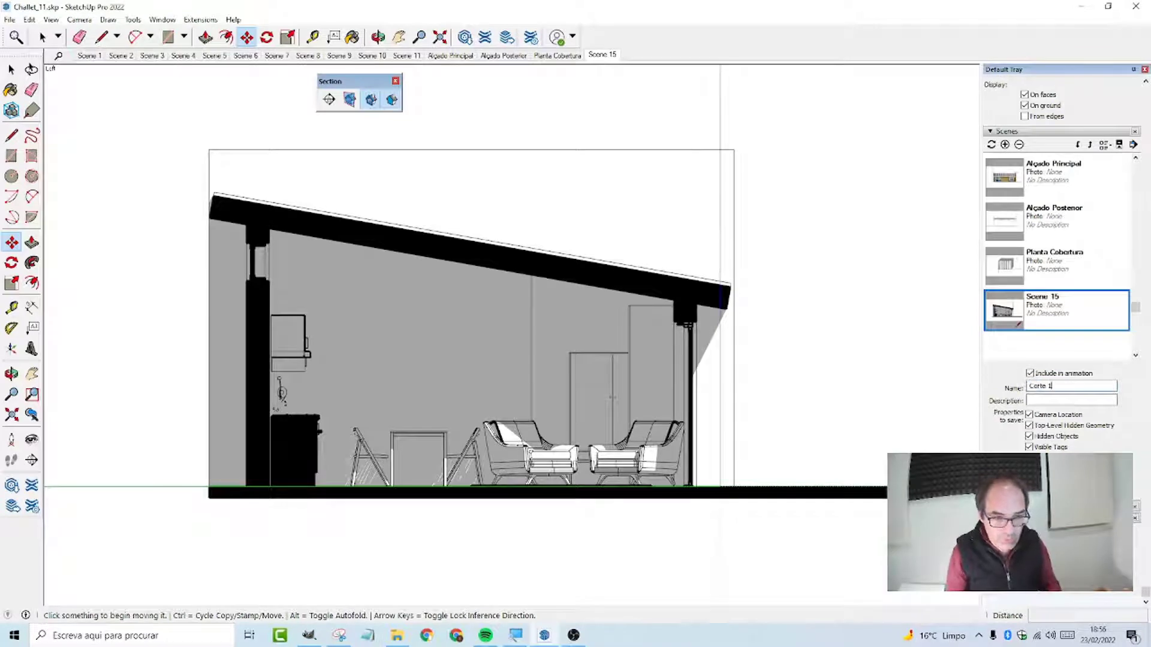
{"action": "key", "text": "Return"}
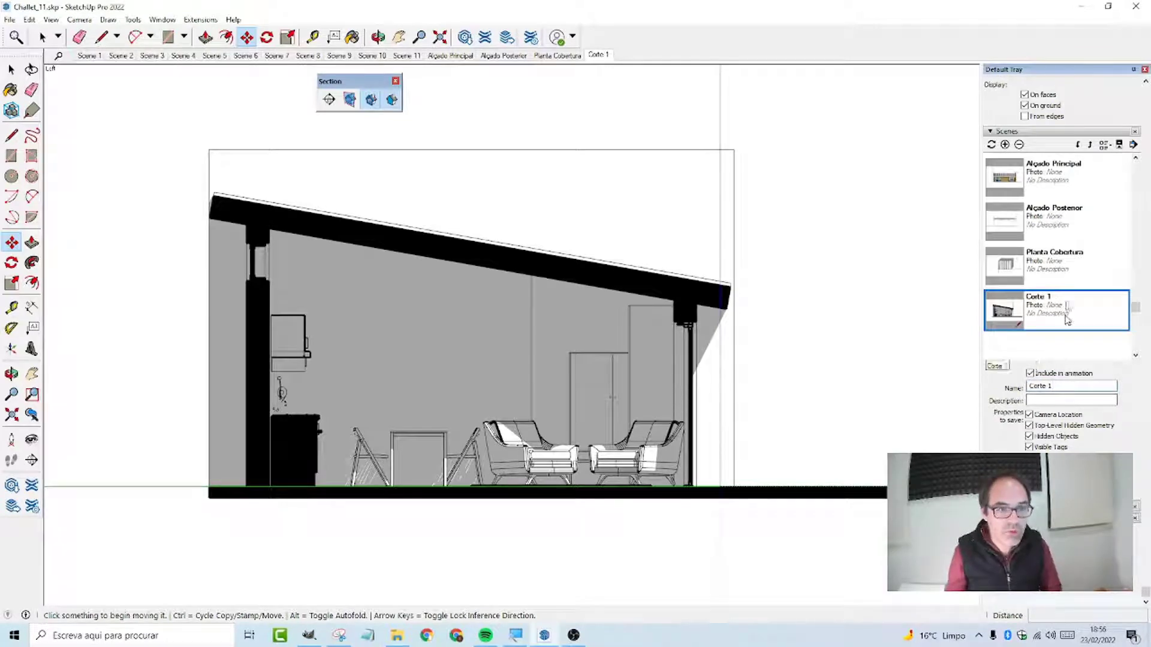
Check the saved scenes by switching to Planta Cobertura and back to Corte 1
{"action": "double_click", "coordinate": [1059, 265]}
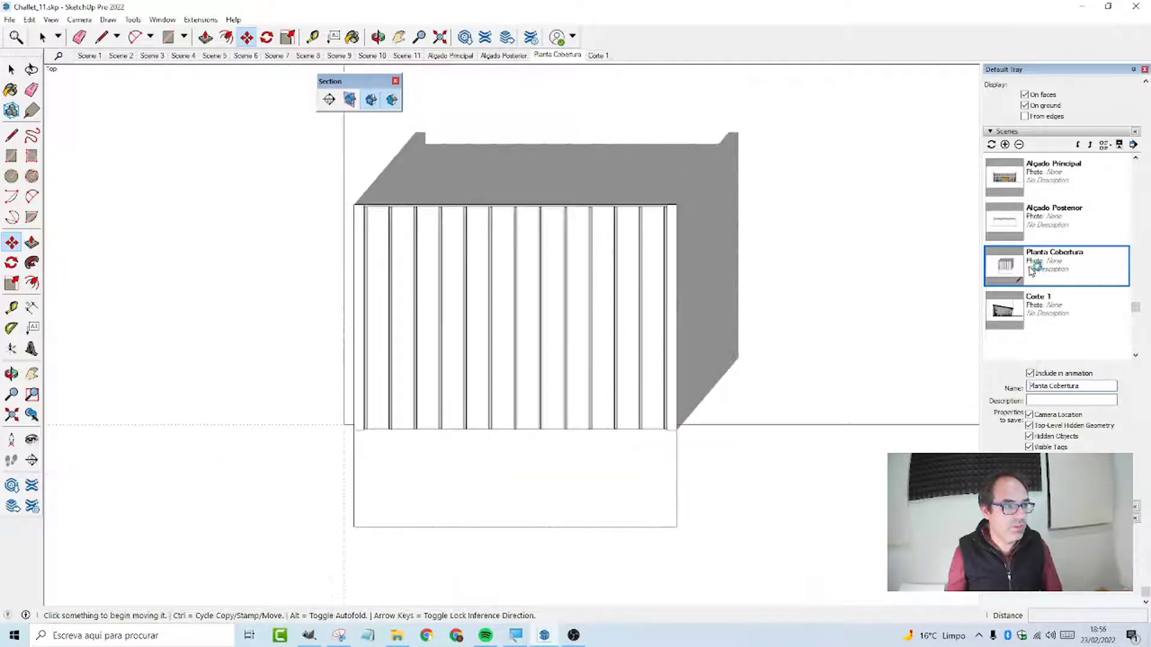
{"action": "double_click", "coordinate": [1035, 311]}
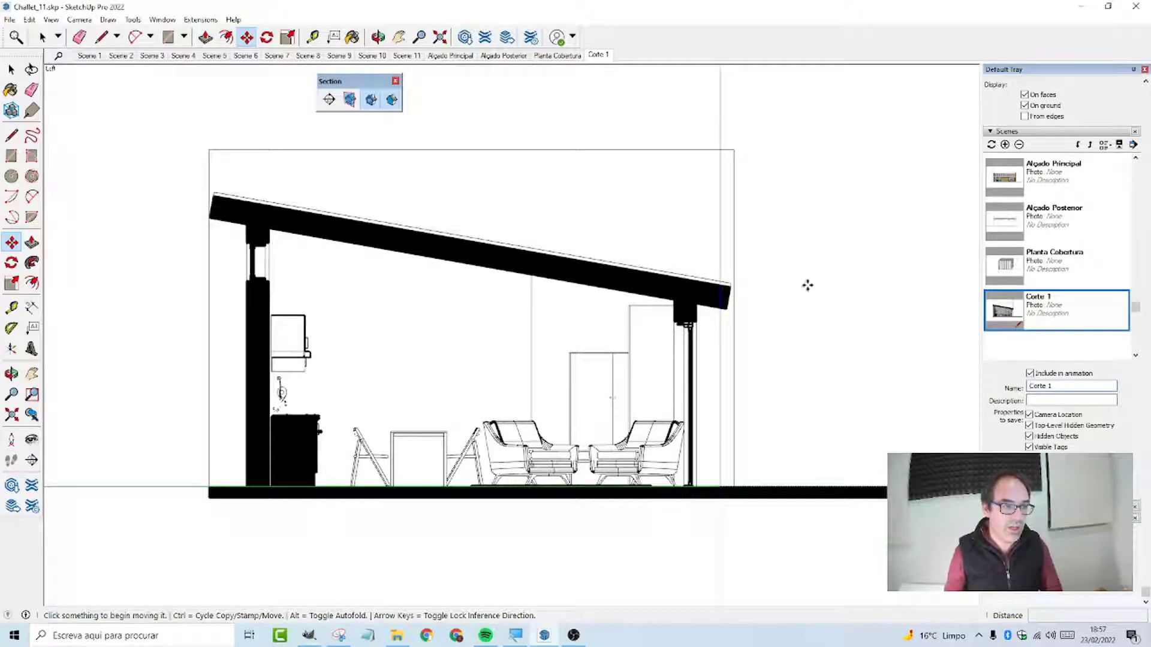
Return to a three-dimensional view of the cut house and display the section planes again
{"action": "middle_click_drag", "start_coordinate": [838, 268], "coordinate": [640, 399]}
{"action": "scroll", "coordinate": [640, 400], "scroll_direction": "down", "scroll_amount": 3}
{"action": "left_click", "coordinate": [349, 99]}
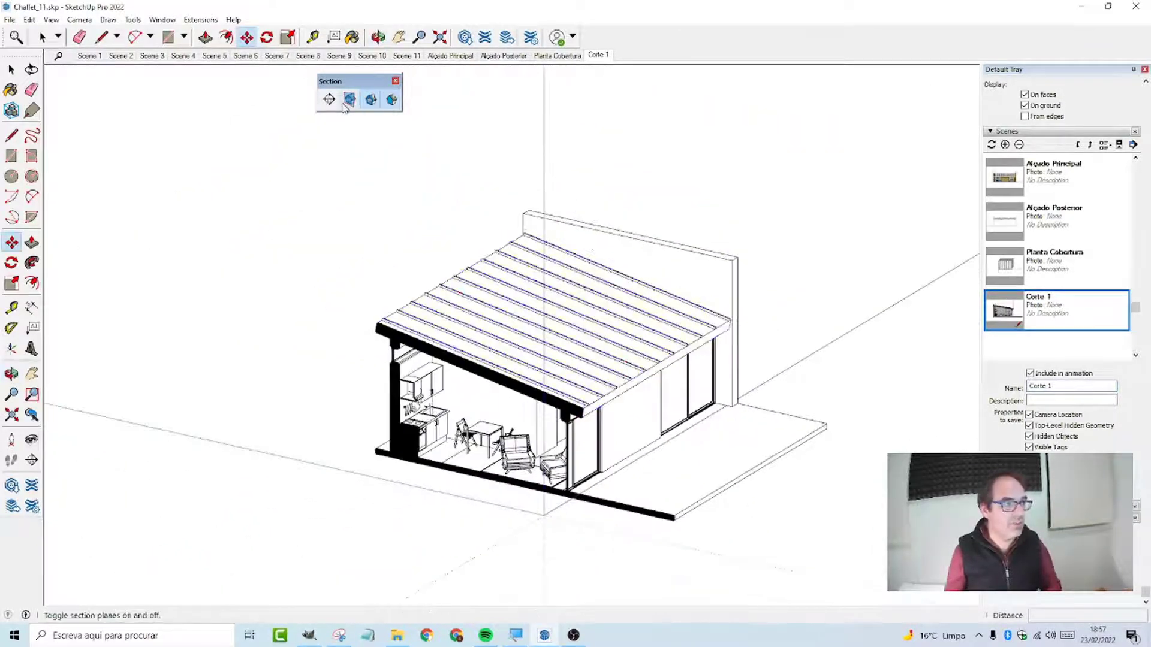
{"action": "left_click", "coordinate": [349, 100]}
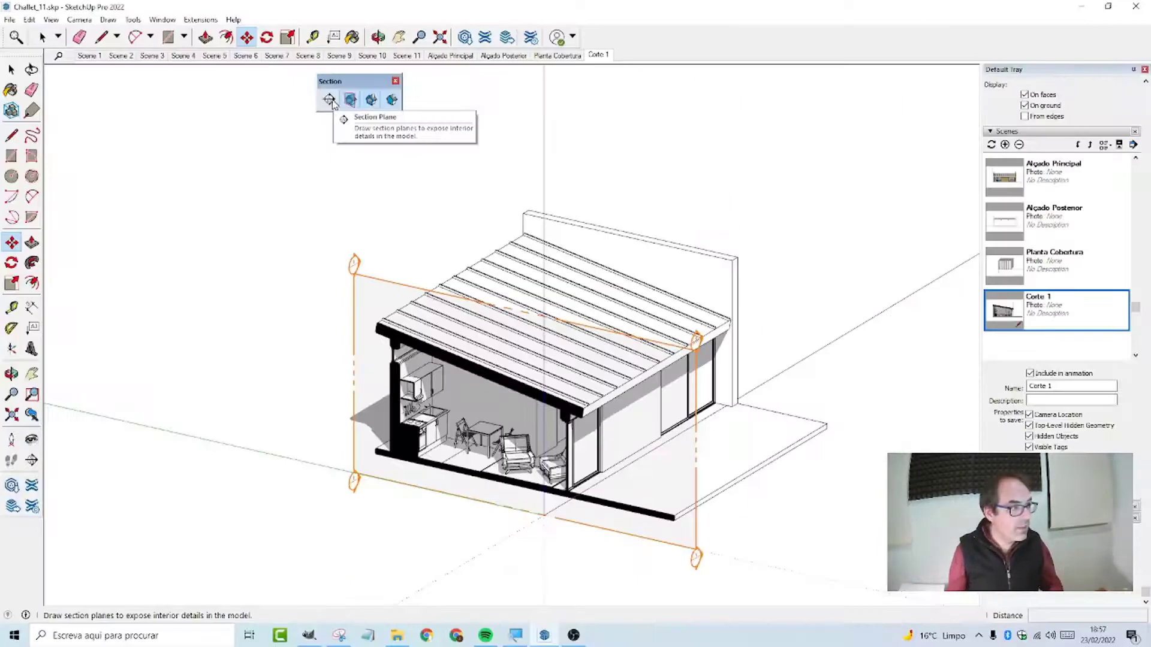
Place a second section plane parallel to the first, cutting through the bathroom, and name it "Corte 2"
{"action": "left_click", "coordinate": [330, 100]}
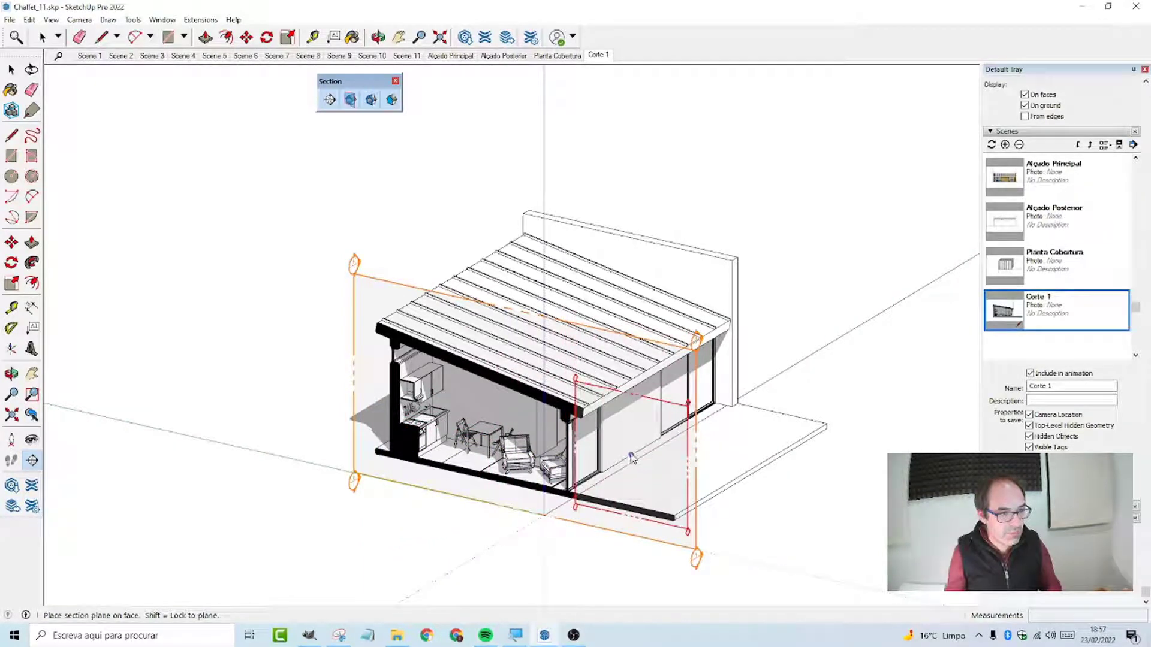
{"action": "key", "text": "m"}
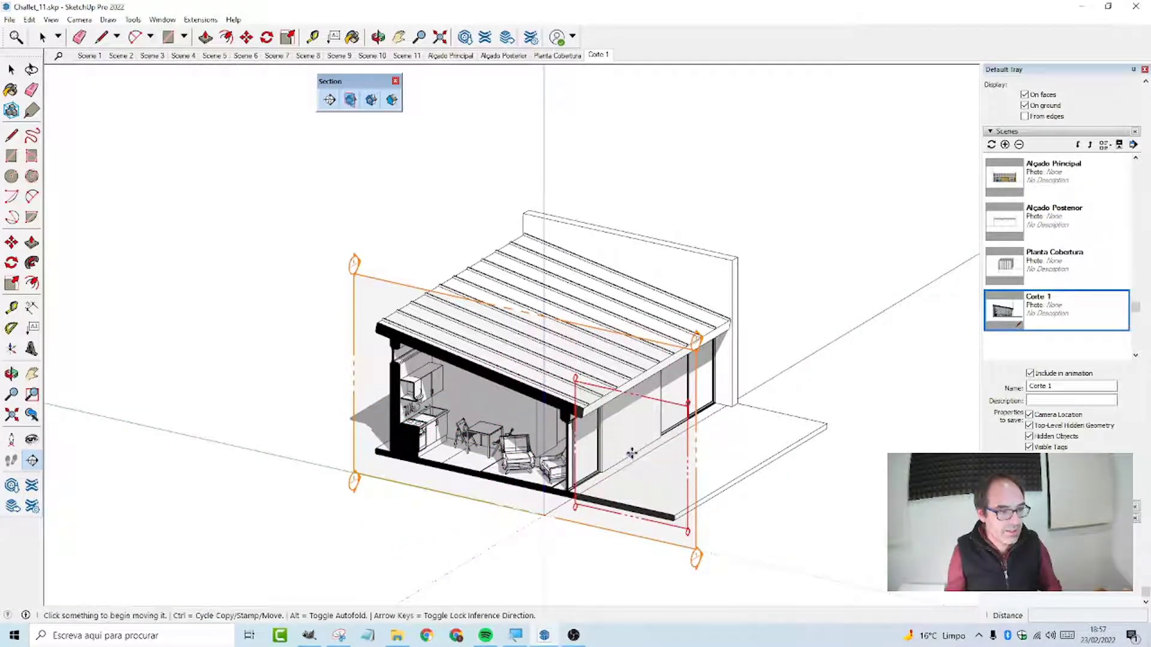
{"action": "left_click", "coordinate": [632, 454]}
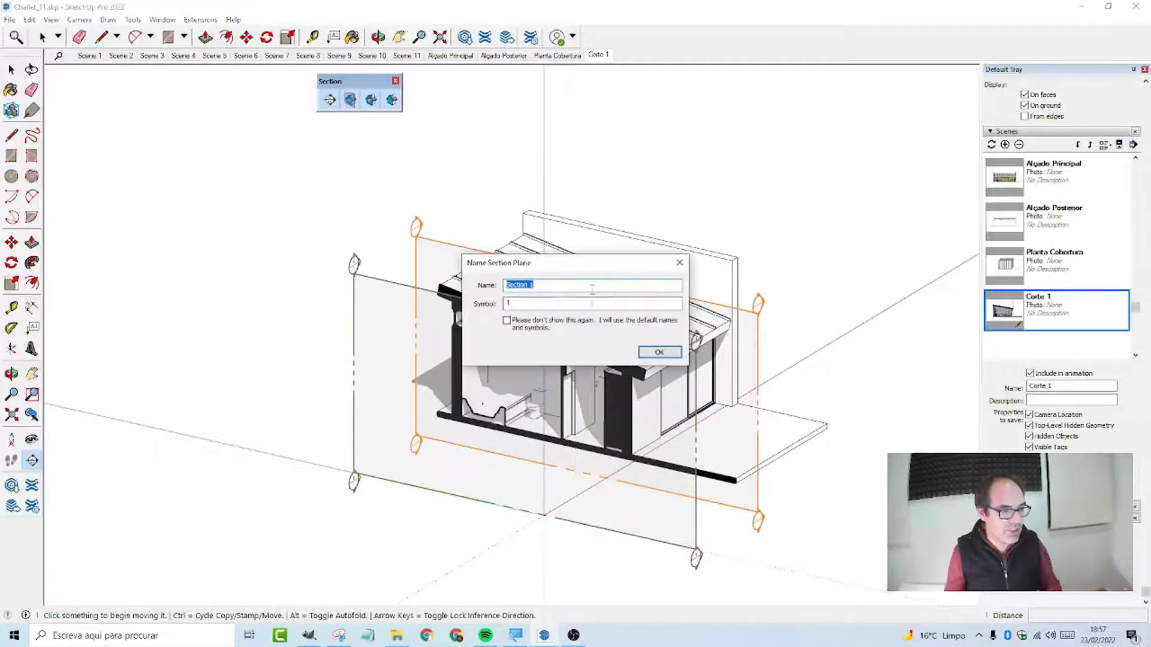
{"action": "type", "text": "Corte 2"}
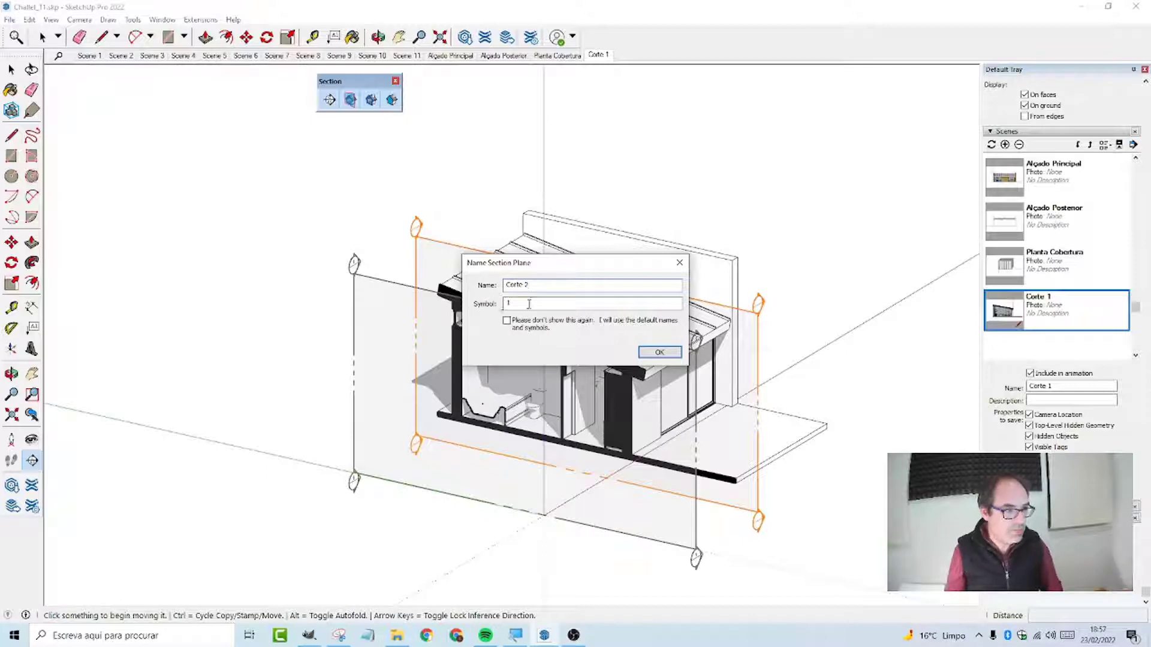
{"action": "key", "text": "Return"}
Confirm the name of the Corte 2 section plane and reverse its cutting direction
{"action": "scroll", "coordinate": [540, 336], "scroll_direction": "up", "scroll_amount": 2}
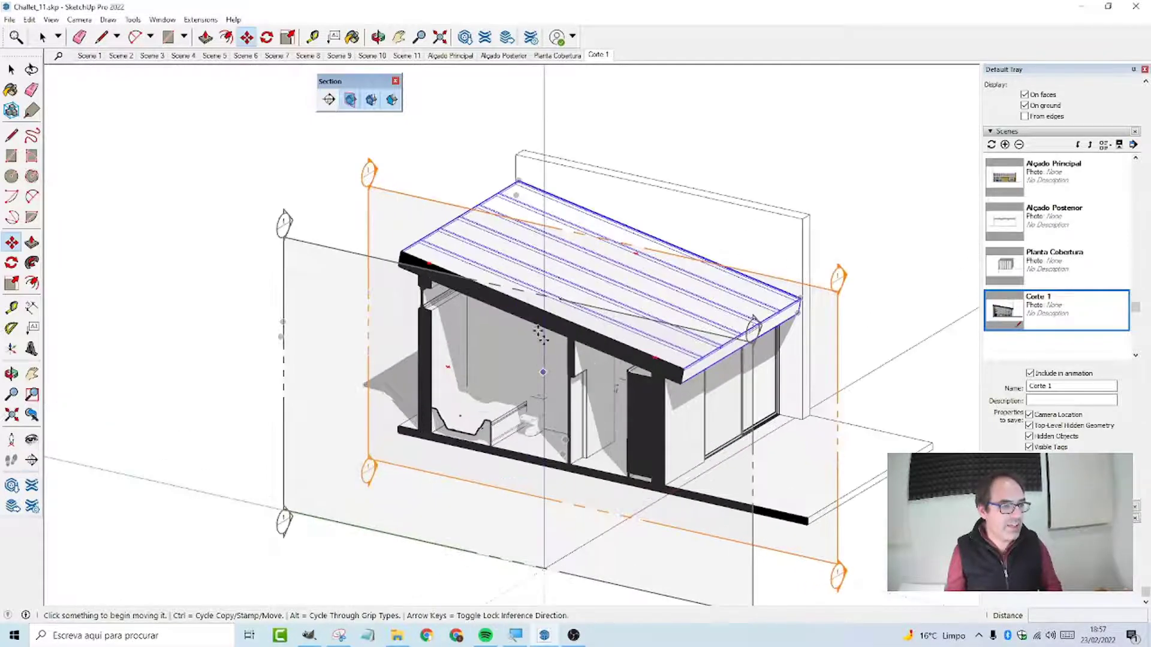
{"action": "left_click", "coordinate": [11, 69]}
{"action": "scroll", "coordinate": [389, 251], "scroll_direction": "up", "scroll_amount": 3}
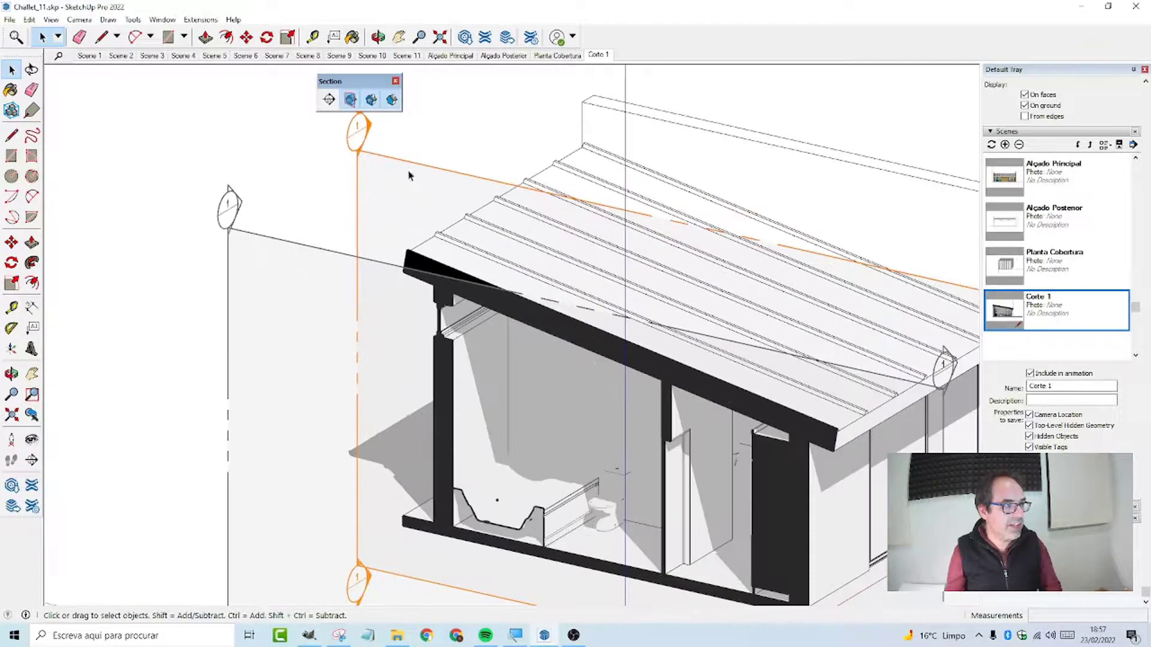
{"action": "scroll", "coordinate": [409, 175], "scroll_direction": "down", "scroll_amount": 5}
{"action": "middle_click_drag", "start_coordinate": [724, 414], "coordinate": [641, 384]}
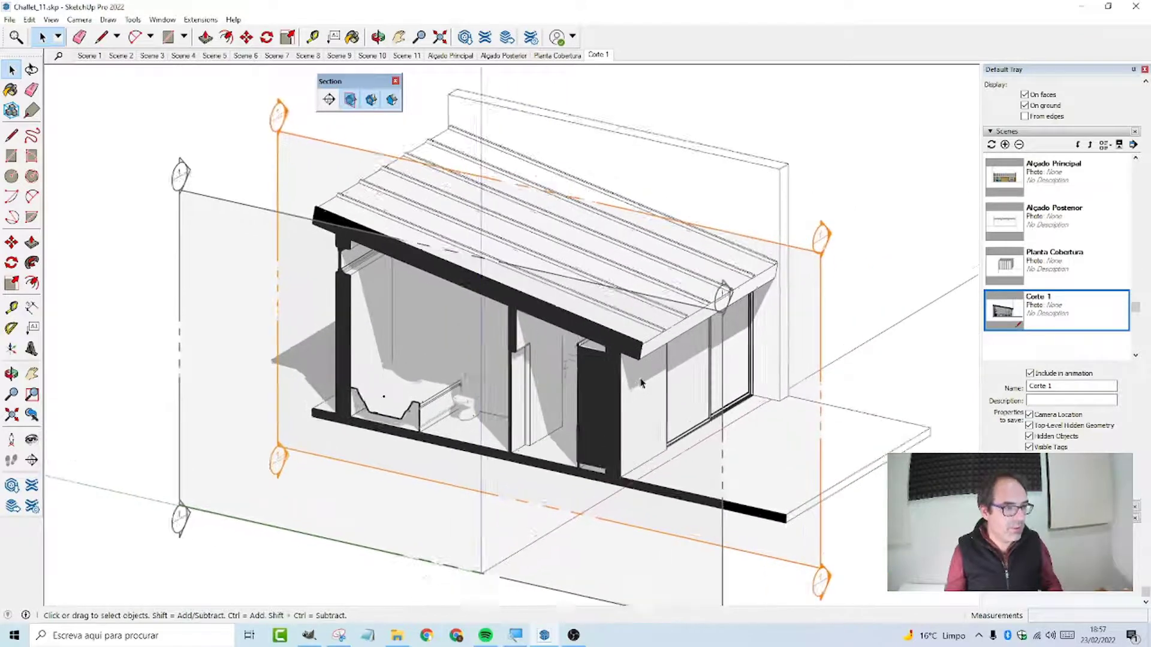
{"action": "scroll", "coordinate": [641, 382], "scroll_direction": "up", "scroll_amount": 1}
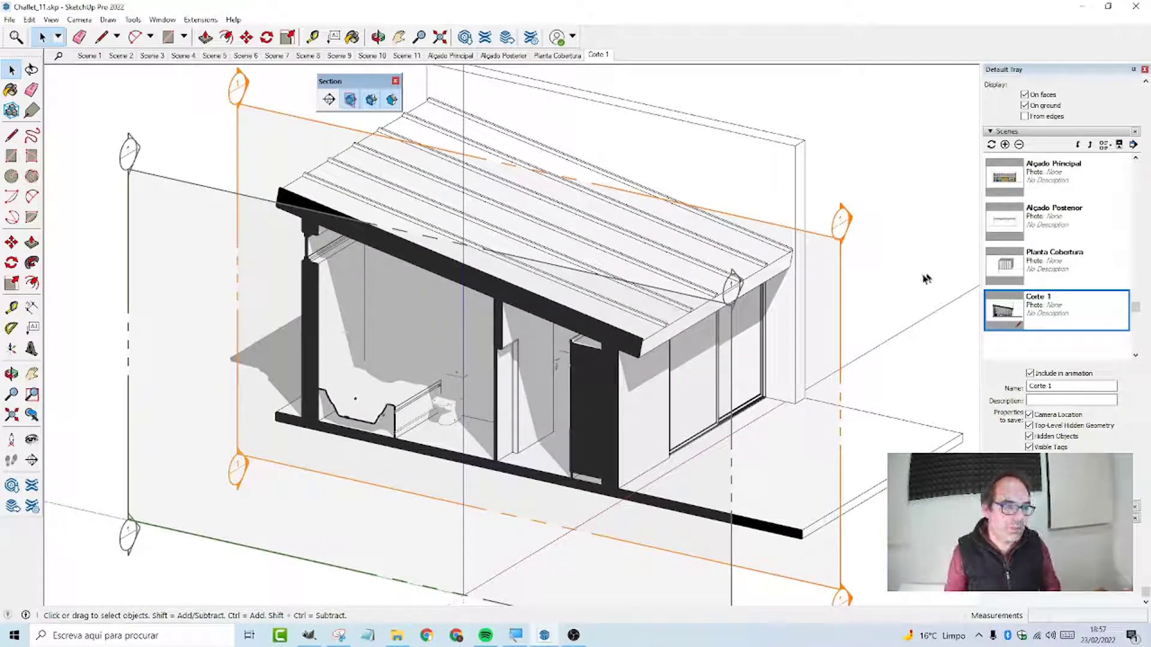
{"action": "left_click", "coordinate": [843, 292]}
{"action": "right_click", "coordinate": [842, 292]}
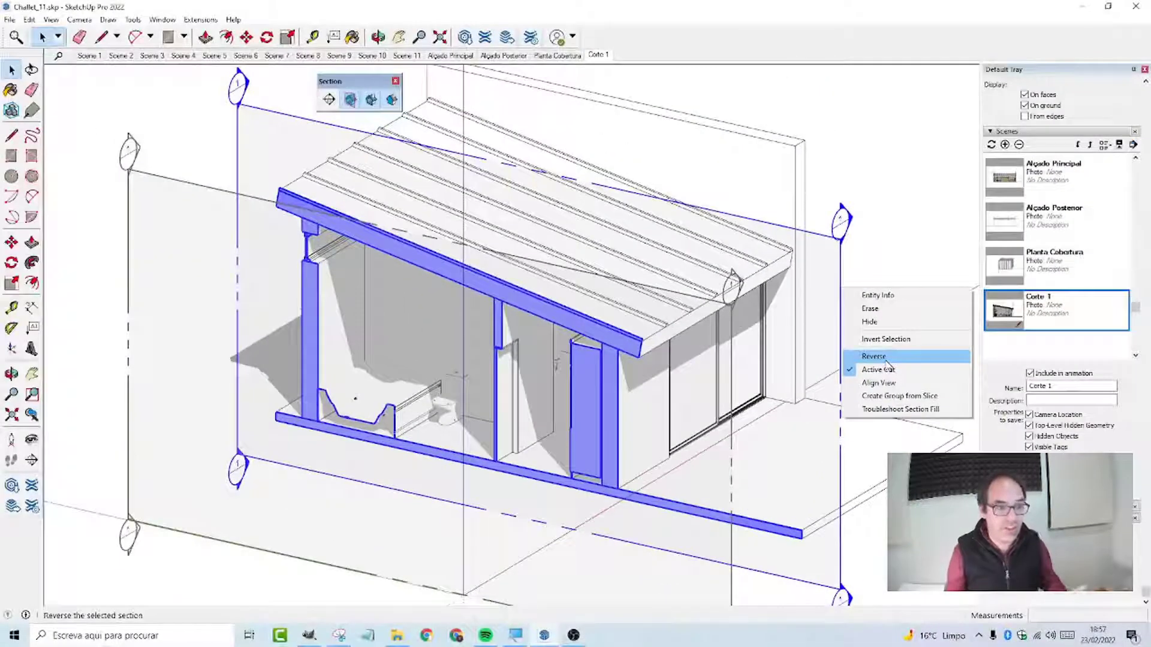
{"action": "left_click", "coordinate": [887, 360]}
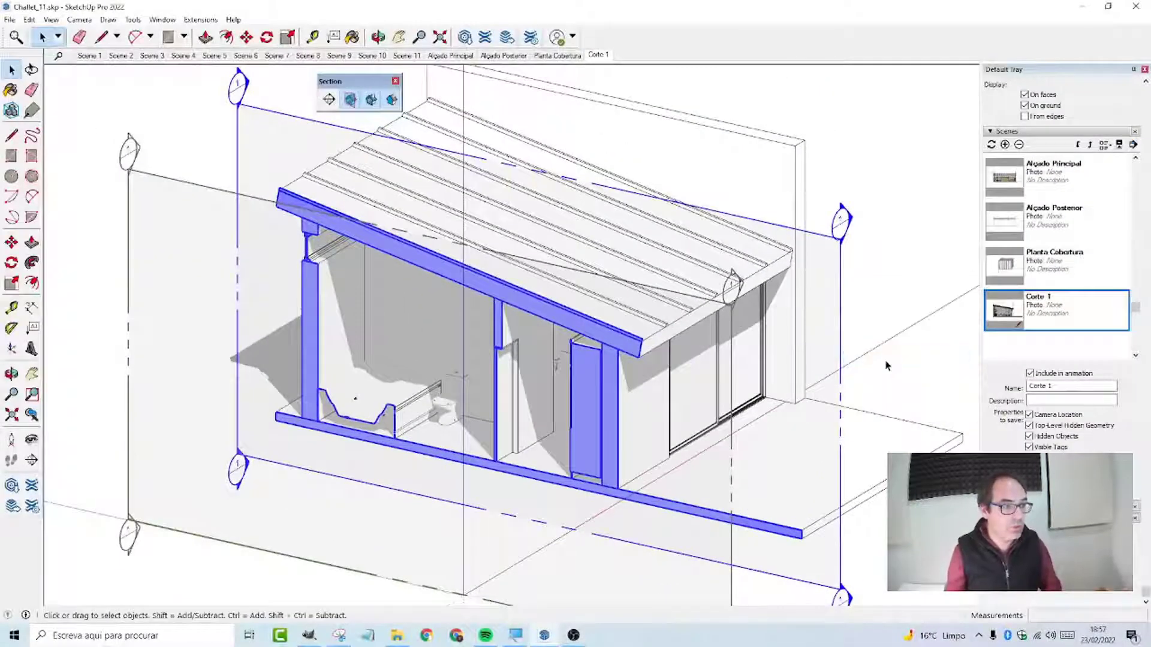
Align the view to the reversed Corte 2 section plane from the opposite side and hide the section planes
{"action": "key", "text": "o"}
{"action": "left_click_drag", "start_coordinate": [872, 363], "coordinate": [434, 374]}
{"action": "key", "text": "space"}
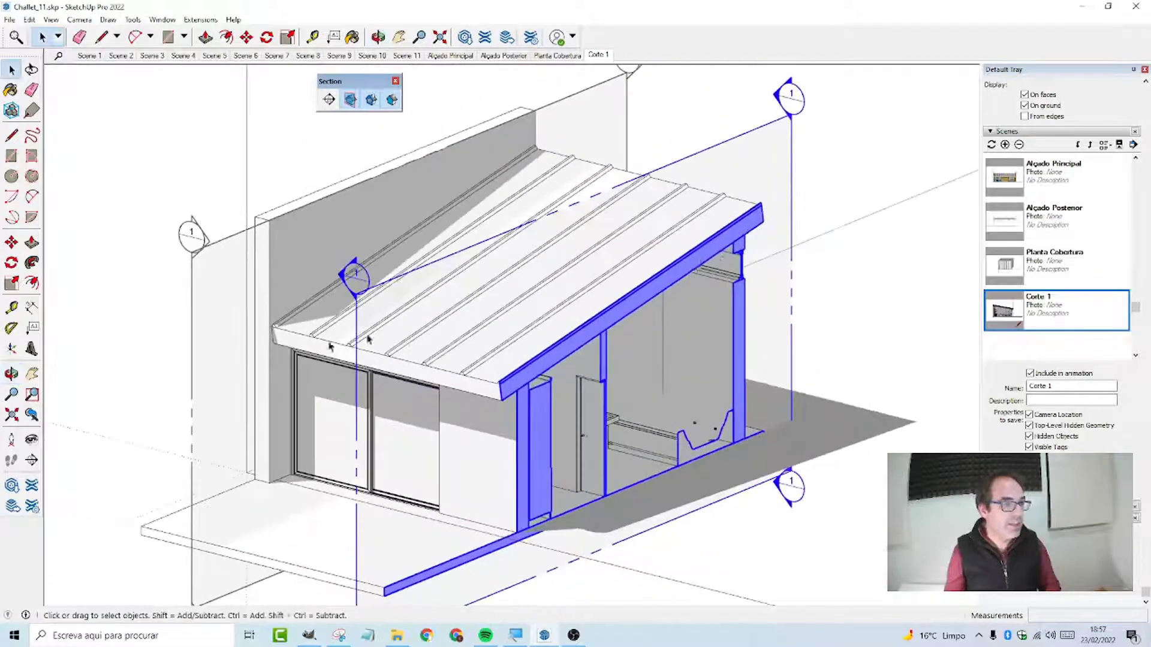
{"action": "right_click", "coordinate": [781, 171]}
{"action": "left_click", "coordinate": [819, 264]}
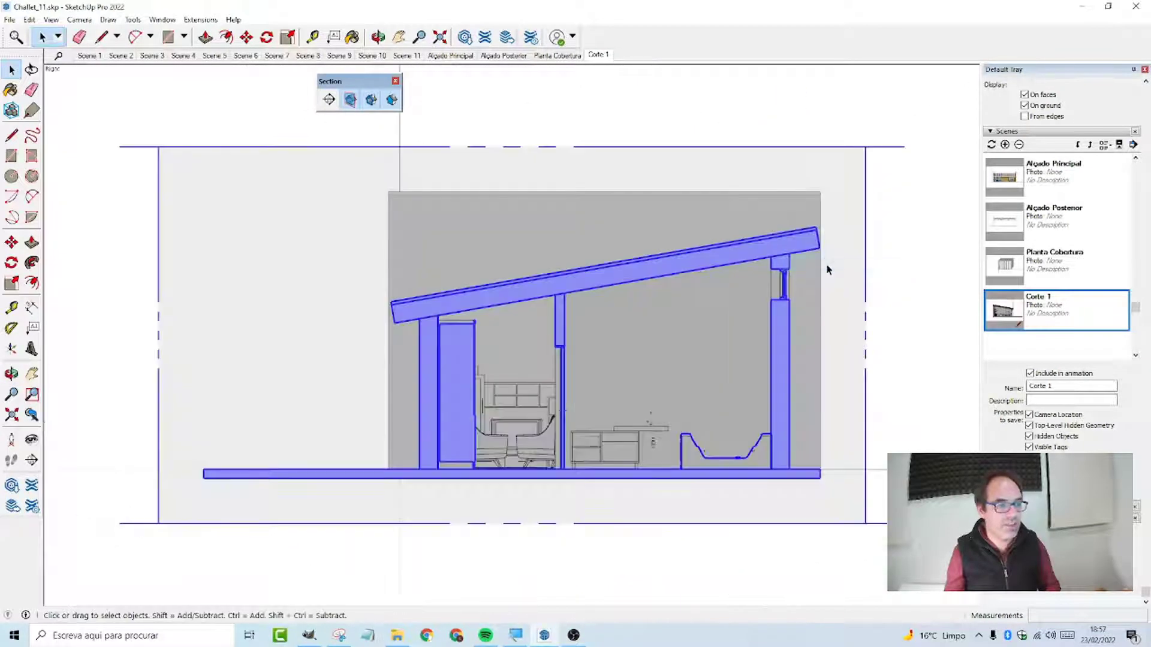
{"action": "left_click", "coordinate": [350, 100]}
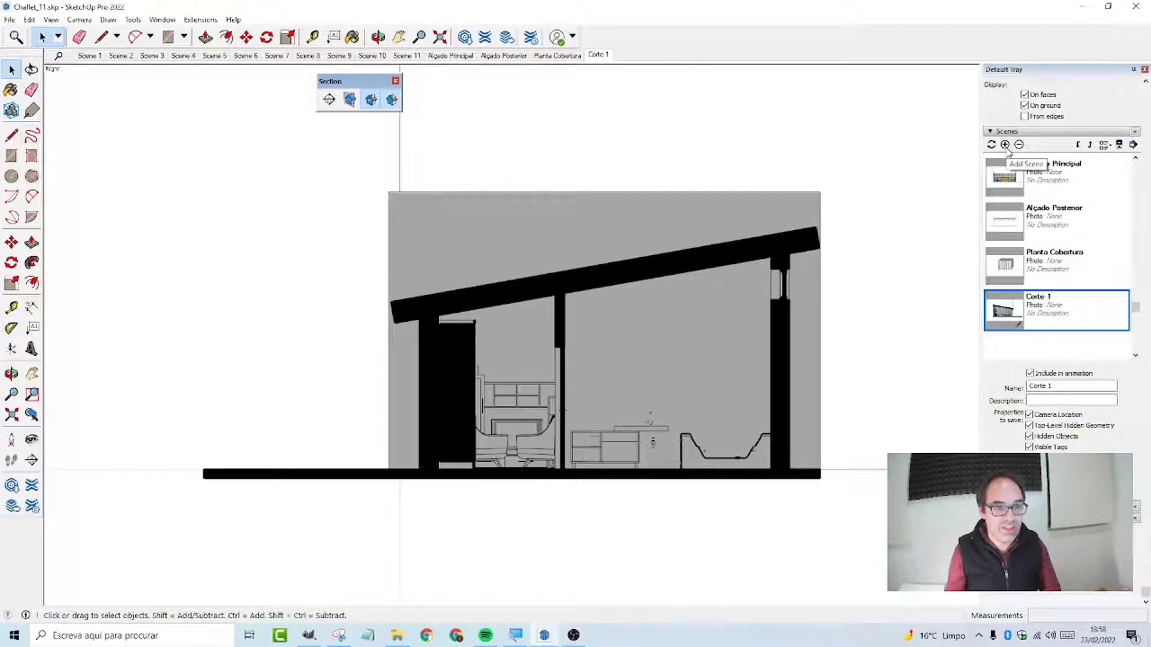
Select the wardrobe component beside the outer wall and create a tag named "Roupeiro"
{"action": "left_click", "coordinate": [469, 358]}
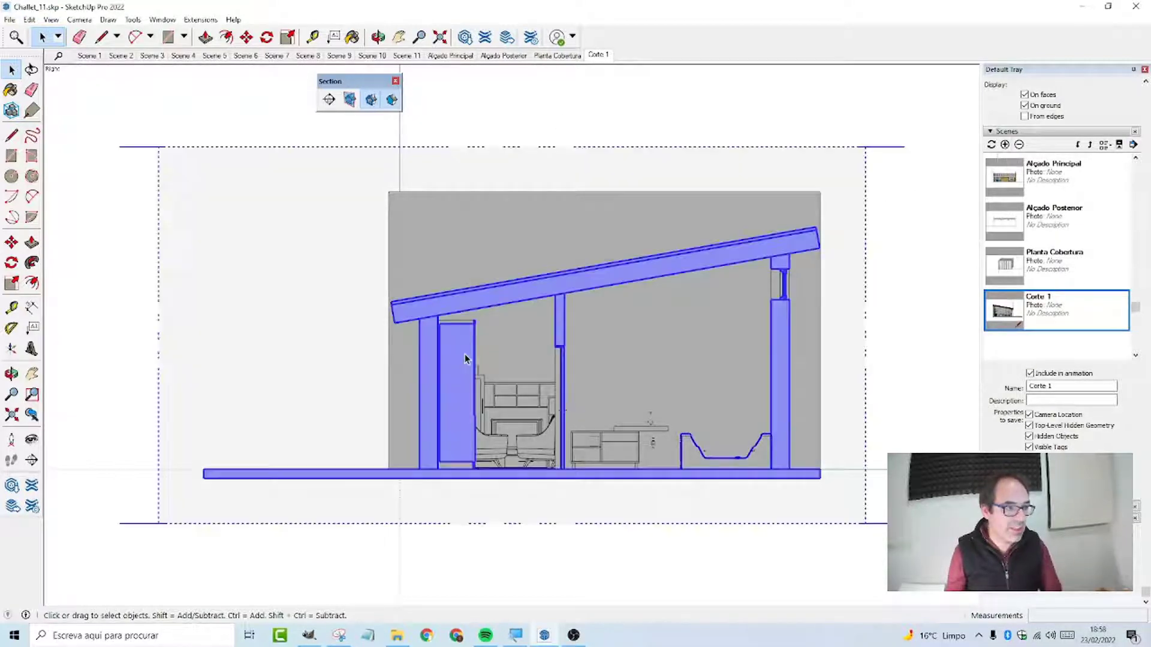
{"action": "left_click", "coordinate": [461, 324]}
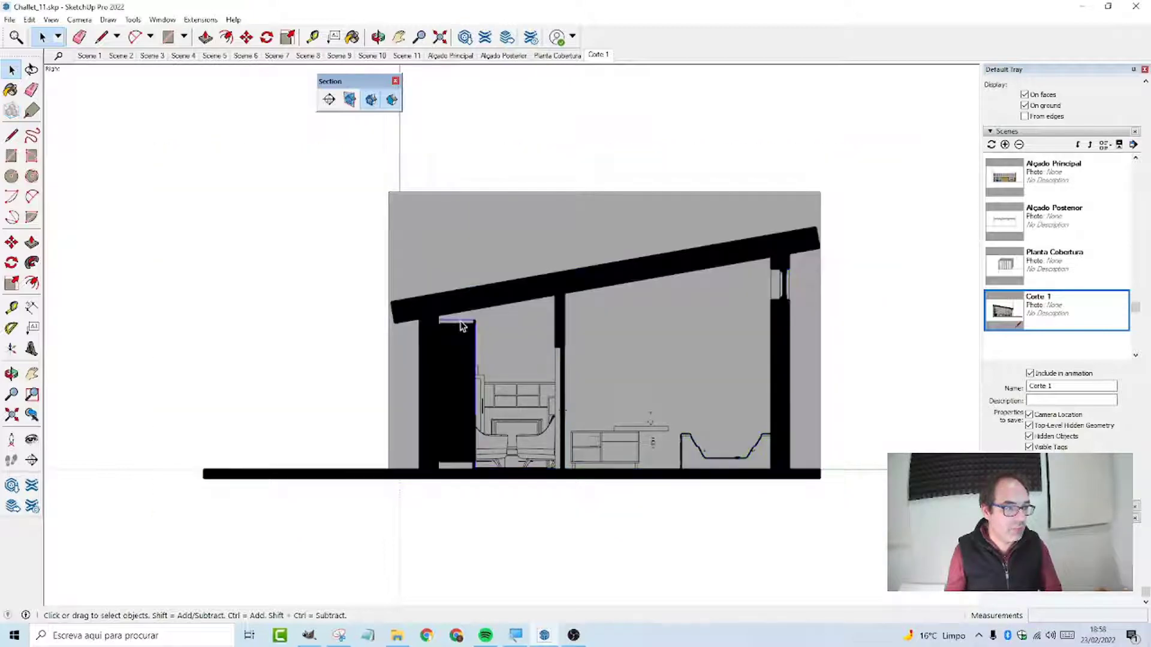
{"action": "scroll", "coordinate": [1056, 258], "scroll_direction": "up", "scroll_amount": 10}
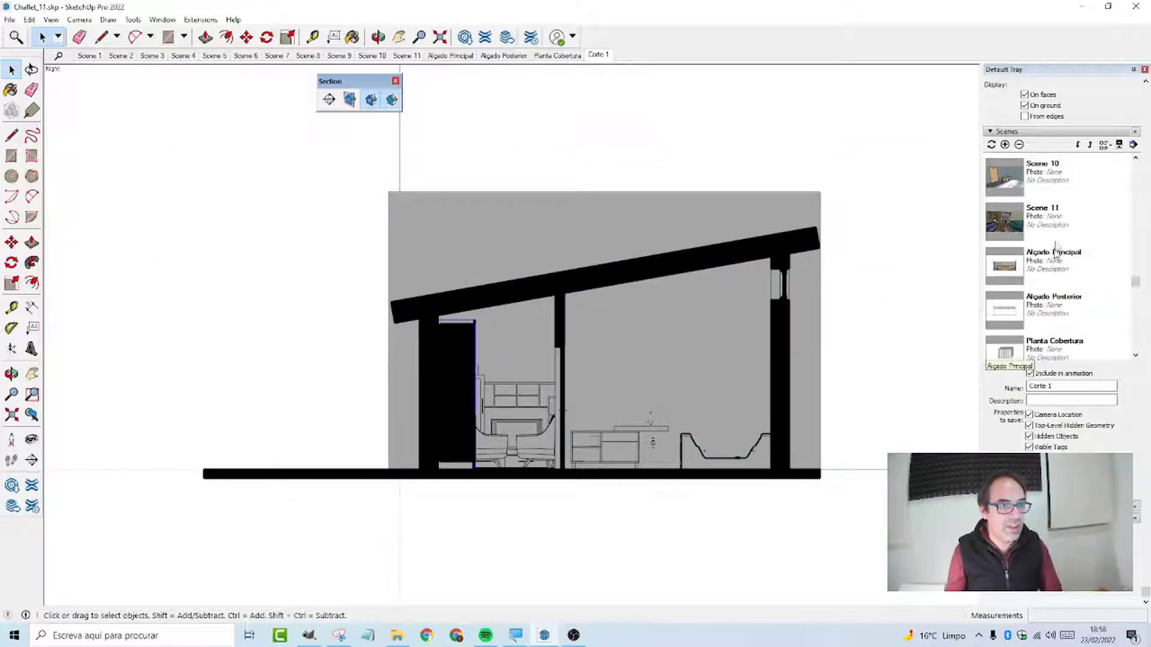
{"action": "left_click", "coordinate": [992, 80]}
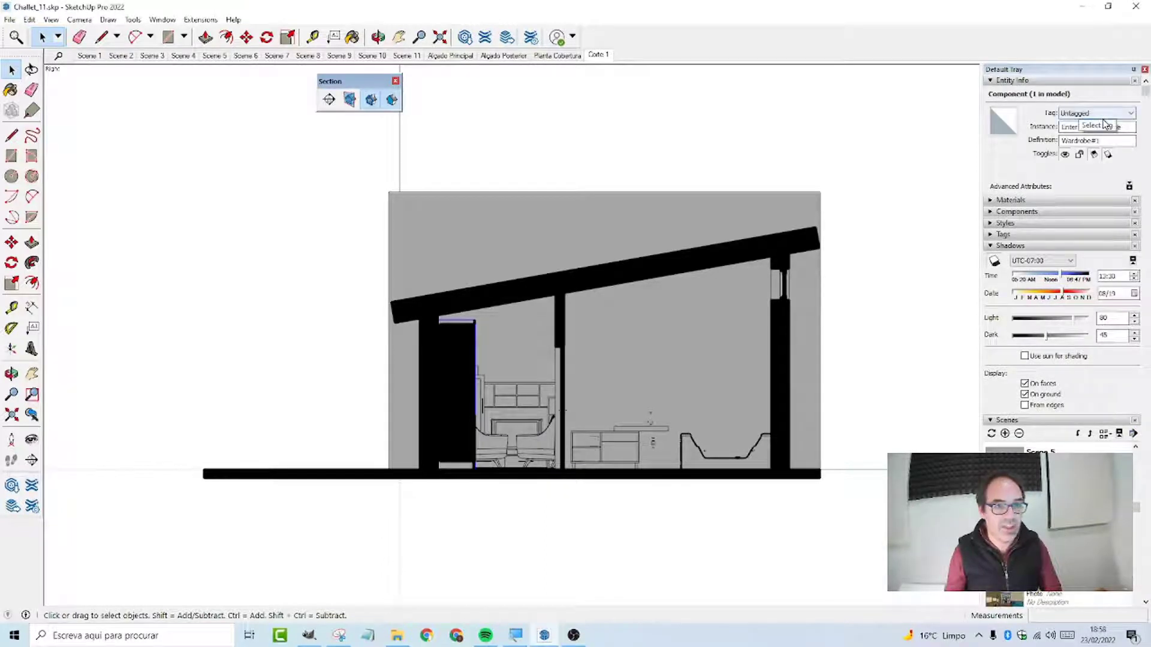
{"action": "left_click", "coordinate": [990, 235]}
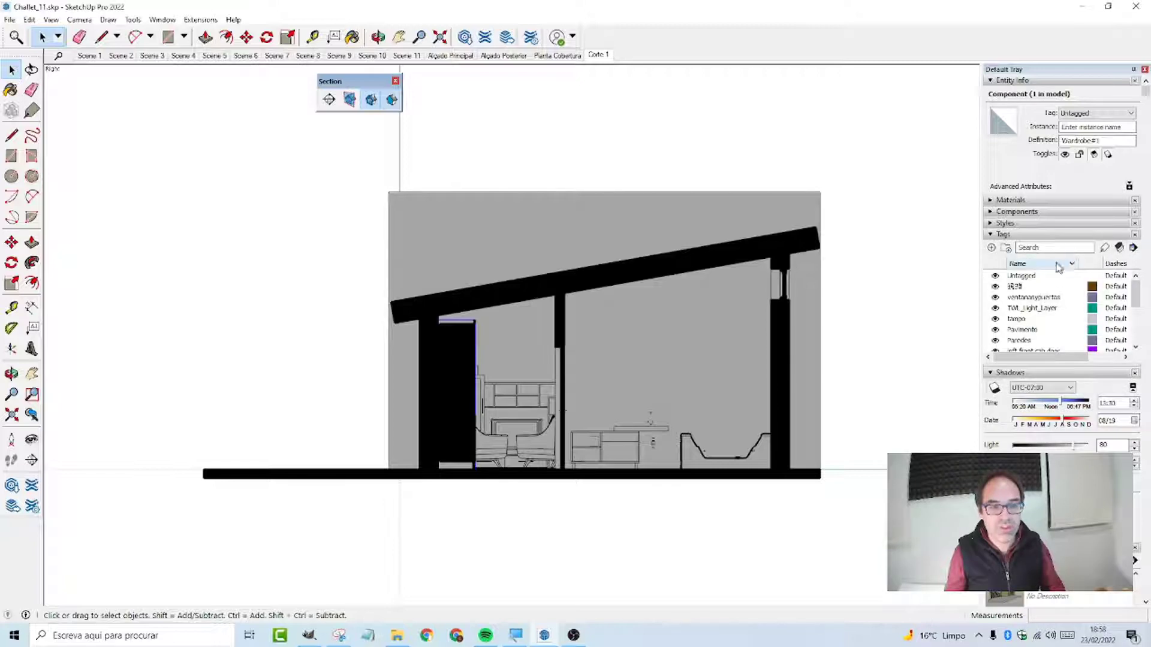
{"action": "left_click", "coordinate": [992, 248]}
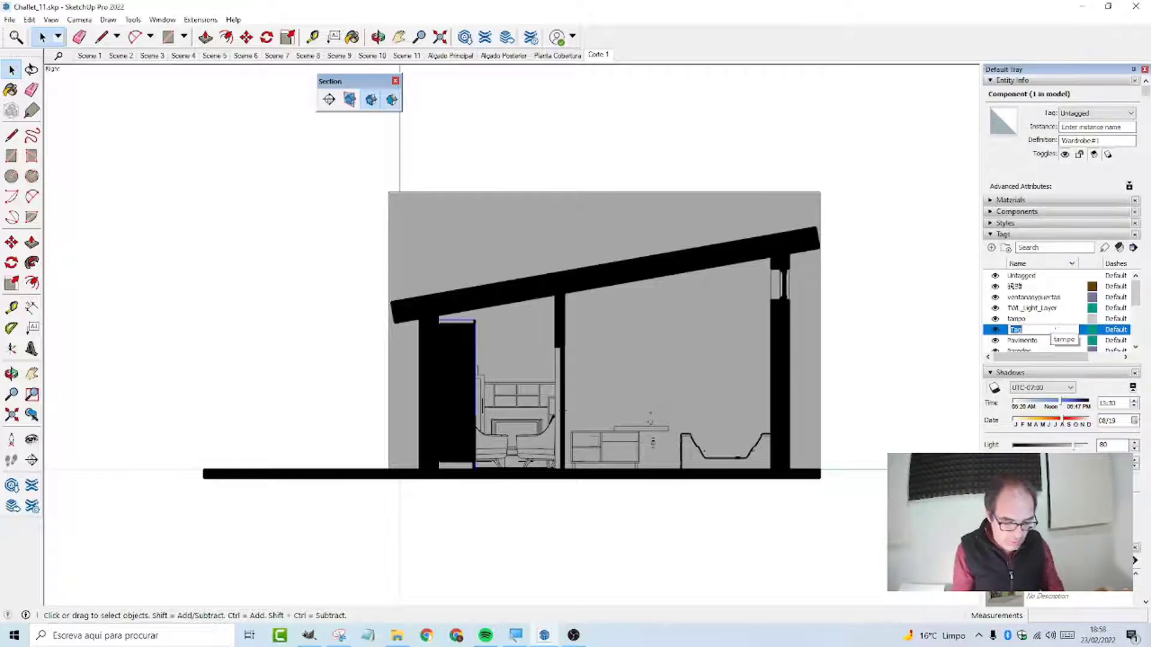
{"action": "type", "text": "Roupeiro"}
{"action": "key", "text": "Return"}
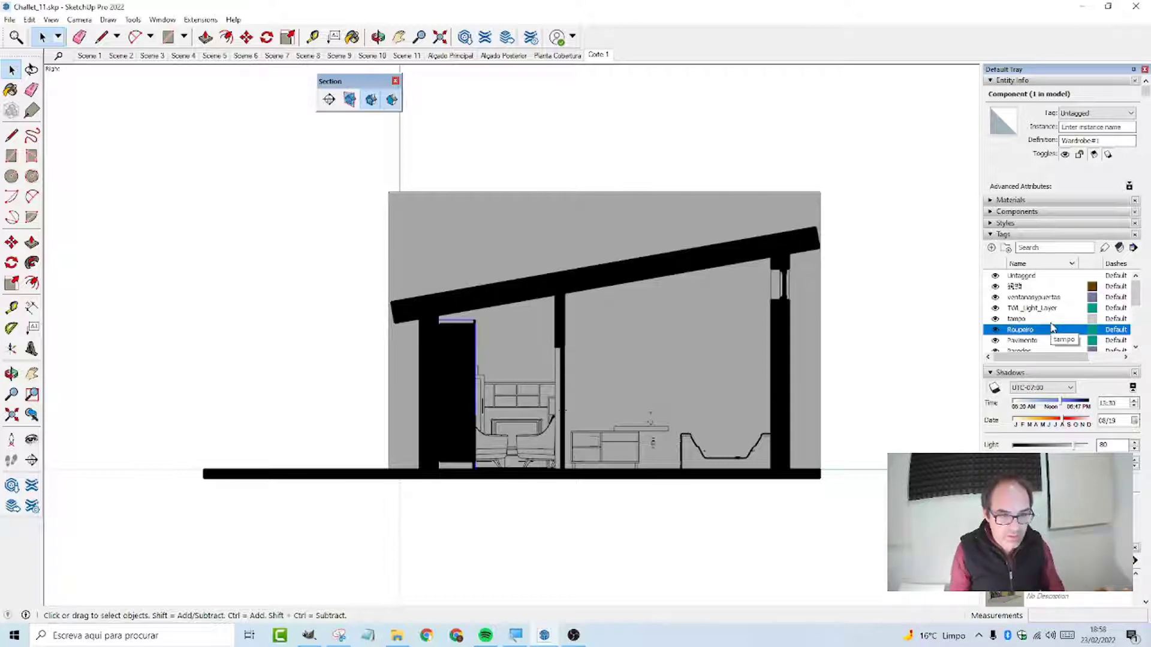
Assign the Roupeiro tag to the wardrobe and hide that tag
{"action": "left_click", "coordinate": [1104, 248]}
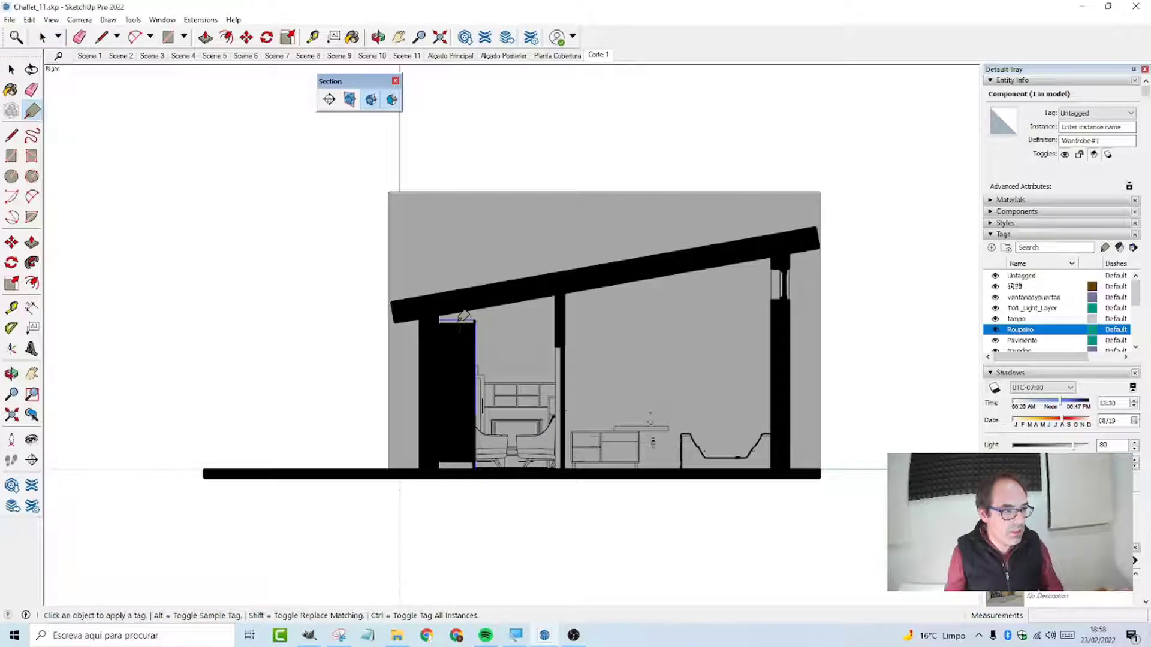
{"action": "left_click", "coordinate": [457, 322]}
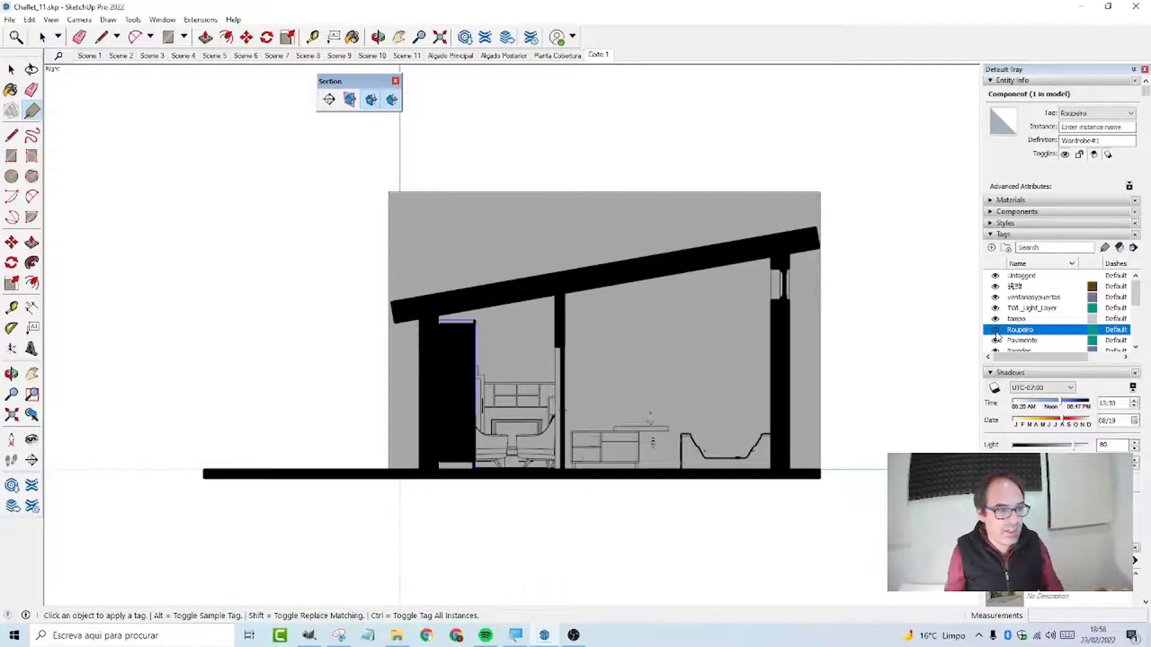
{"action": "left_click", "coordinate": [996, 333]}
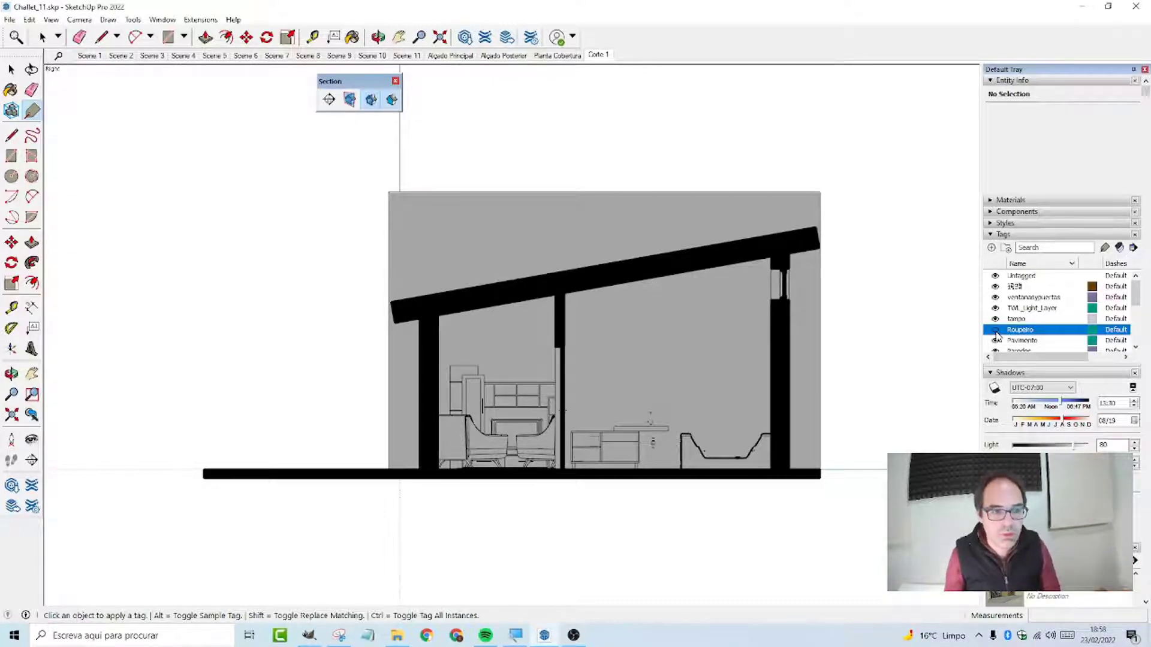
{"action": "left_click", "coordinate": [996, 333]}
{"action": "left_click", "coordinate": [997, 333]}
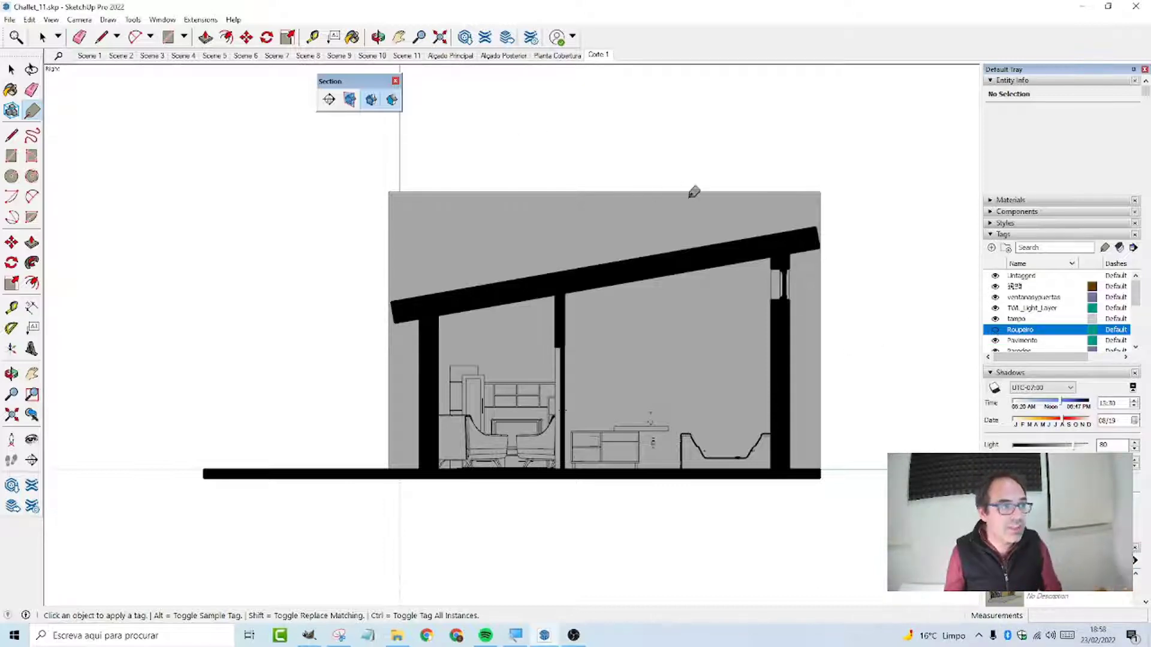
Add a scene of the aligned second section with the wardrobe hidden
{"action": "scroll", "coordinate": [665, 260], "scroll_direction": "up", "scroll_amount": 3}
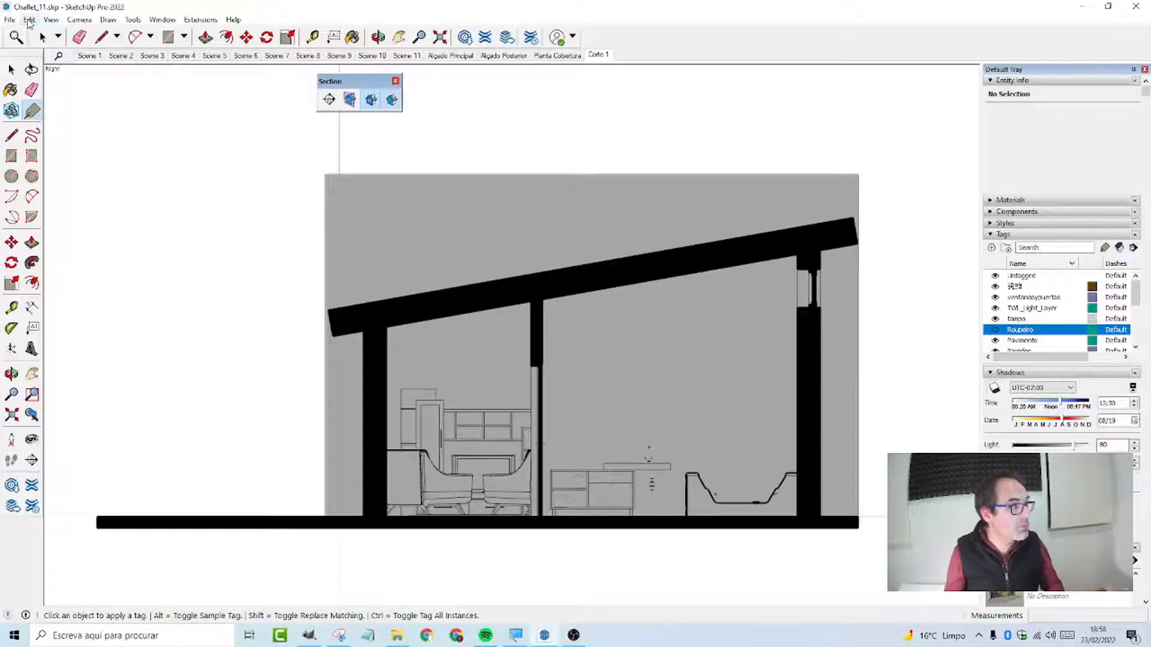
{"action": "left_click", "coordinate": [30, 20]}
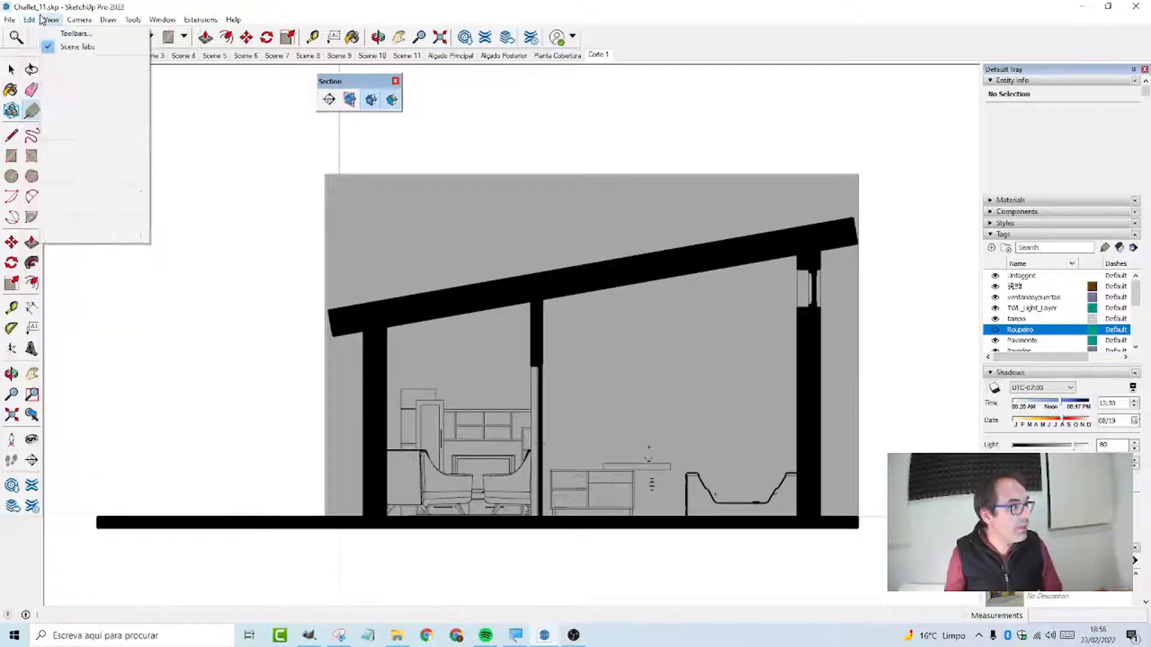
{"action": "left_click", "coordinate": [51, 20]}
{"action": "left_click", "coordinate": [51, 20]}
{"action": "mouse_move", "coordinate": [77, 234]}
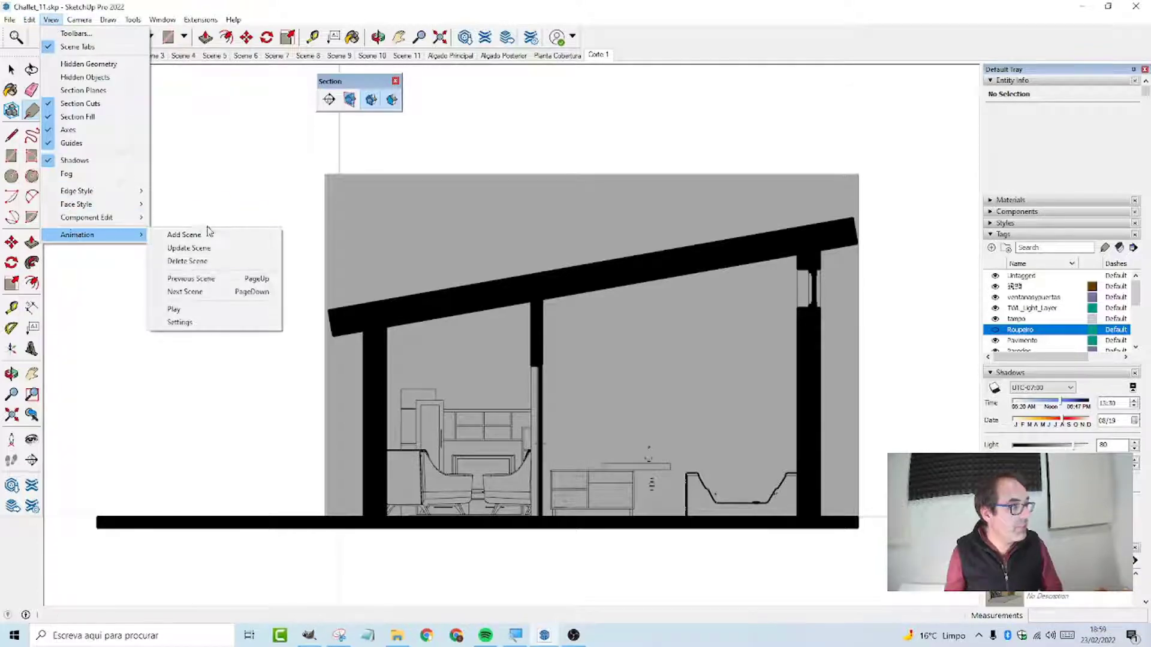
{"action": "left_click", "coordinate": [213, 231]}
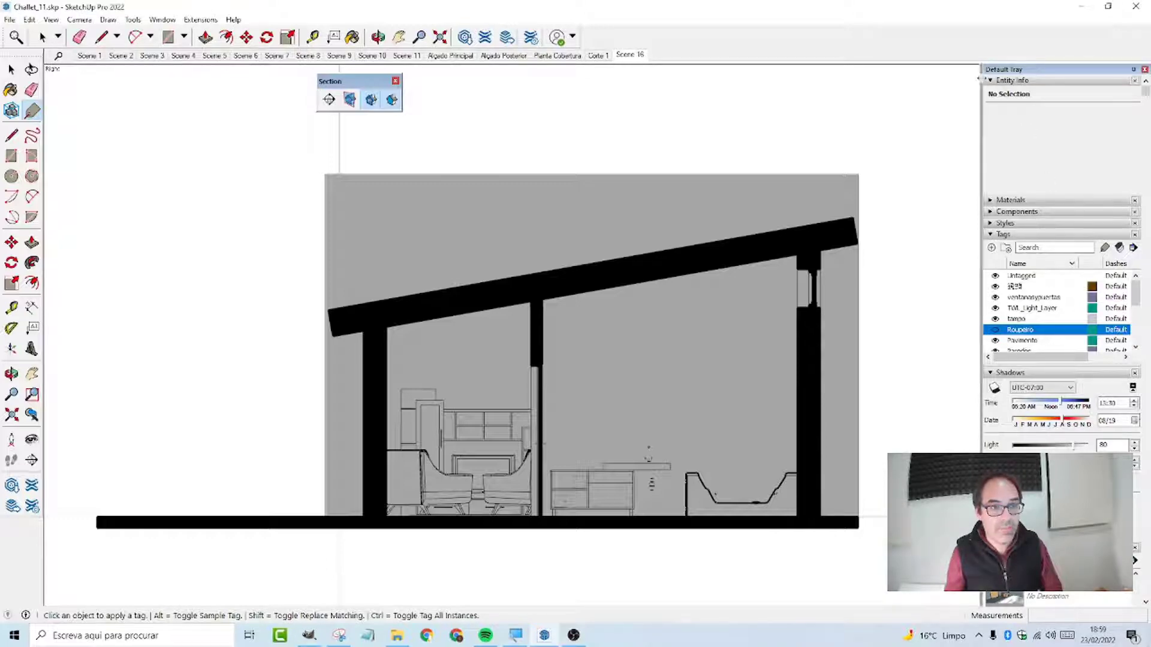
Rename the newly added section scene "Corte 2"
{"action": "left_click", "coordinate": [998, 85]}
{"action": "left_click", "coordinate": [993, 129]}
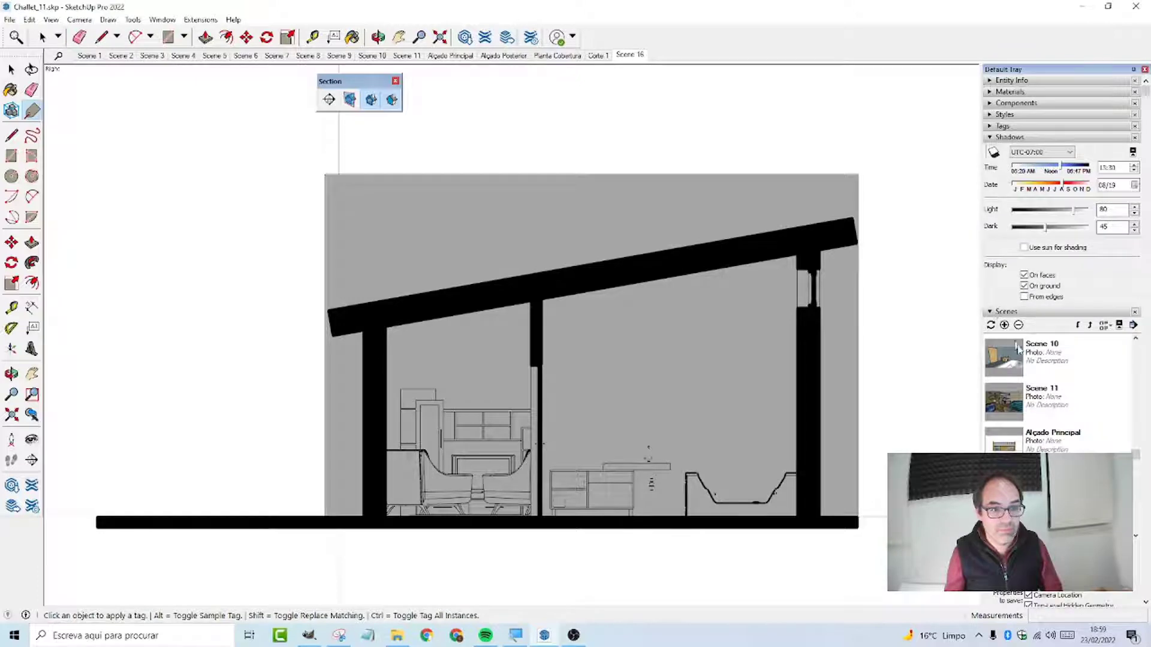
{"action": "scroll", "coordinate": [1058, 402], "scroll_direction": "down", "scroll_amount": 5}
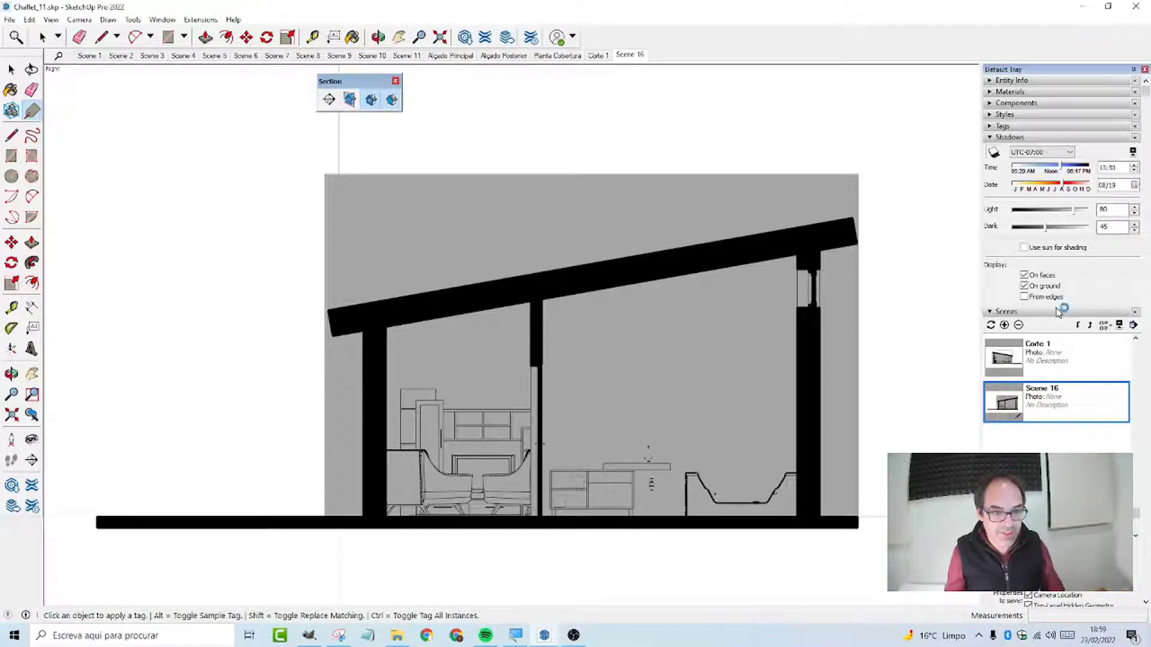
{"action": "scroll", "coordinate": [1059, 319], "scroll_direction": "down", "scroll_amount": 2}
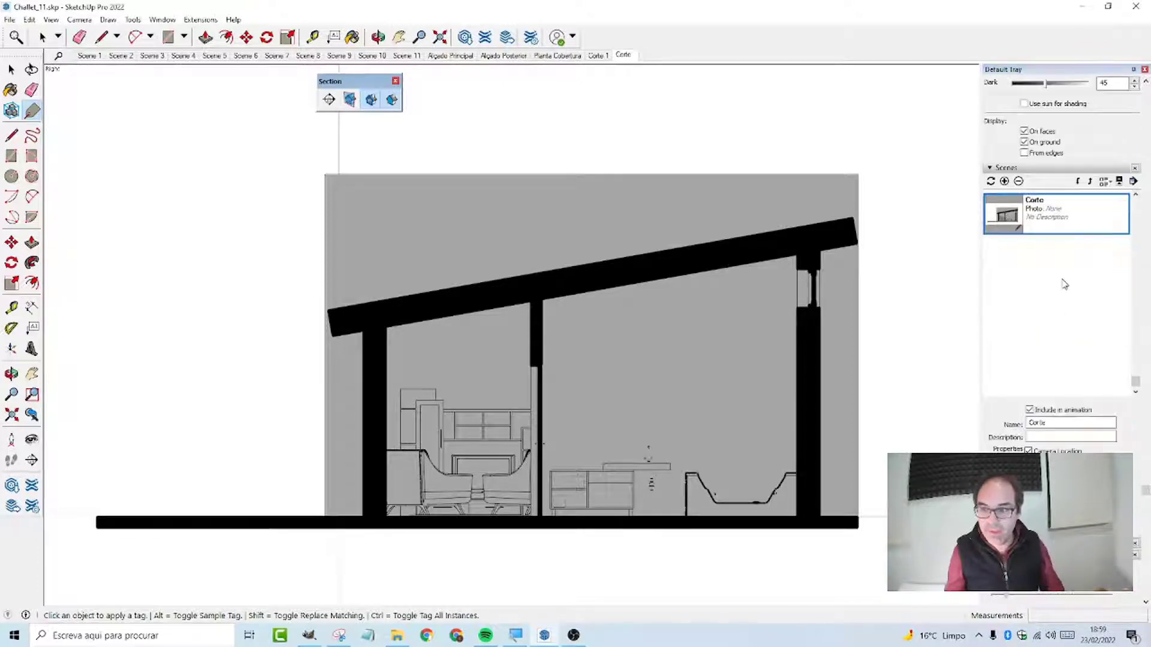
{"action": "scroll", "coordinate": [995, 348], "scroll_direction": "down", "scroll_amount": 1}
{"action": "left_click", "coordinate": [1064, 386]}
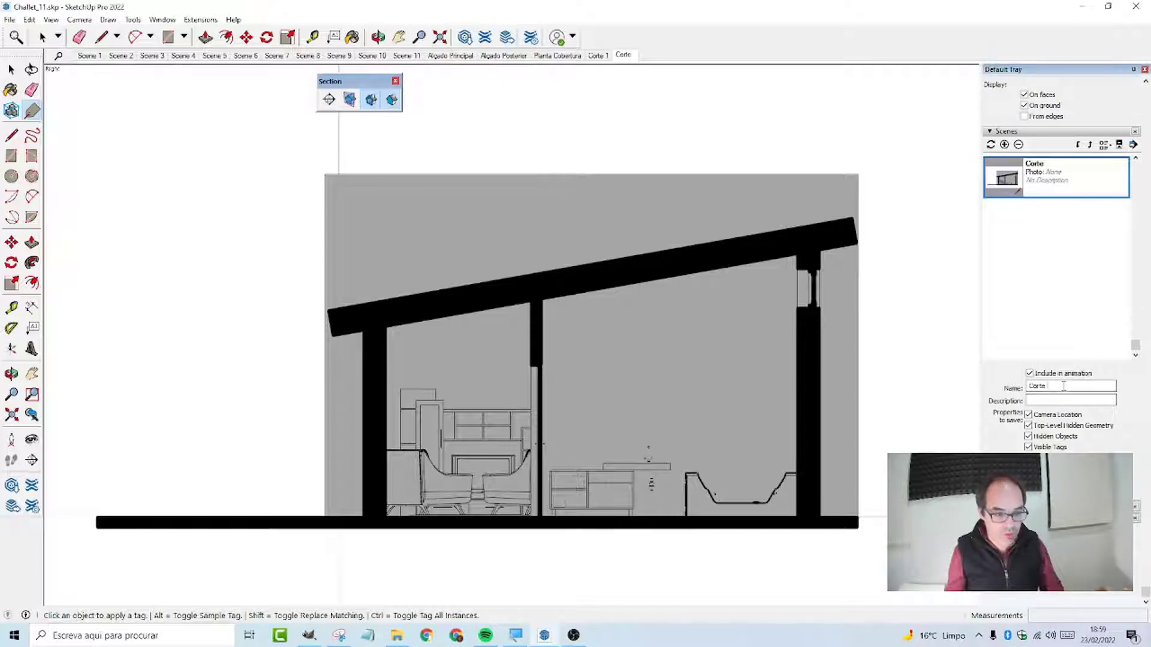
{"action": "key", "text": "Return"}
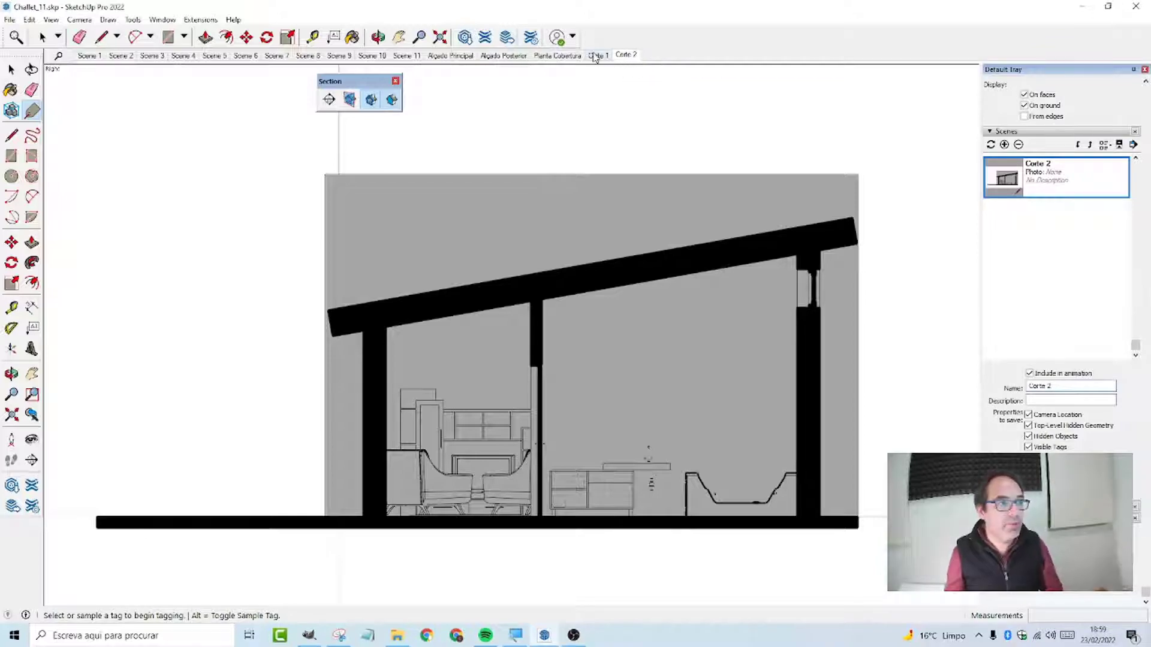
Place a horizontal section plane through the chalet's walls below the roof and name it "Planta Piso"
{"action": "right_click", "coordinate": [606, 223]}
{"action": "left_click", "coordinate": [609, 225]}
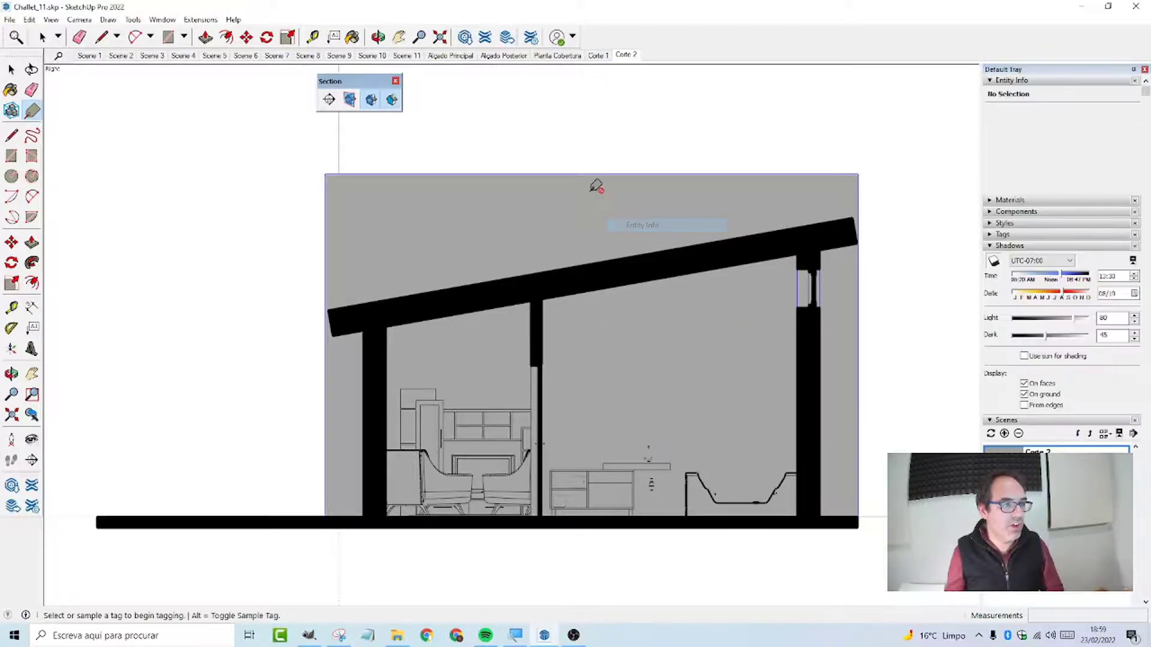
{"action": "middle_click_drag", "start_coordinate": [595, 185], "coordinate": [697, 335]}
{"action": "scroll", "coordinate": [697, 335], "scroll_direction": "up", "scroll_amount": 3}
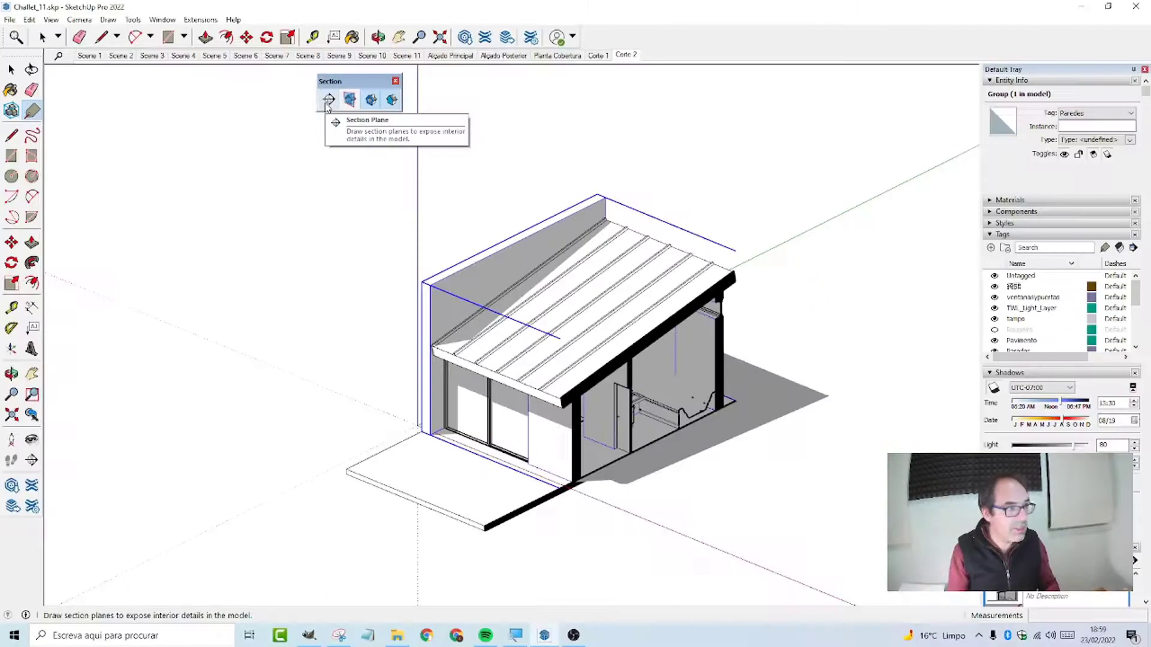
{"action": "left_click", "coordinate": [328, 100]}
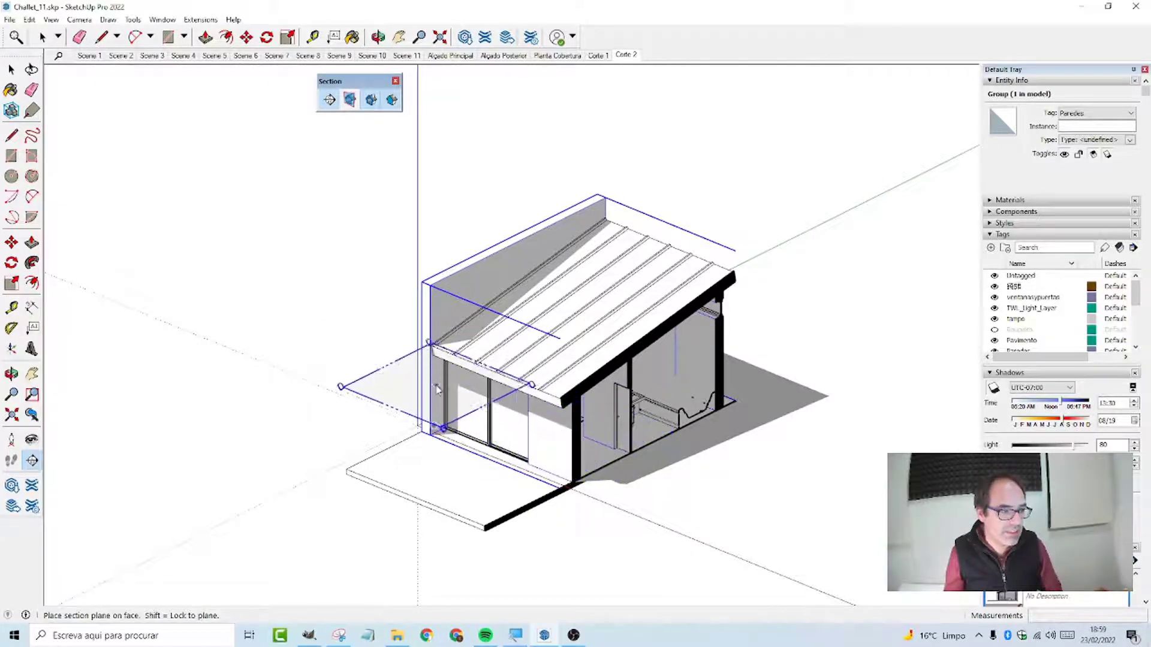
{"action": "key", "text": "shift"}
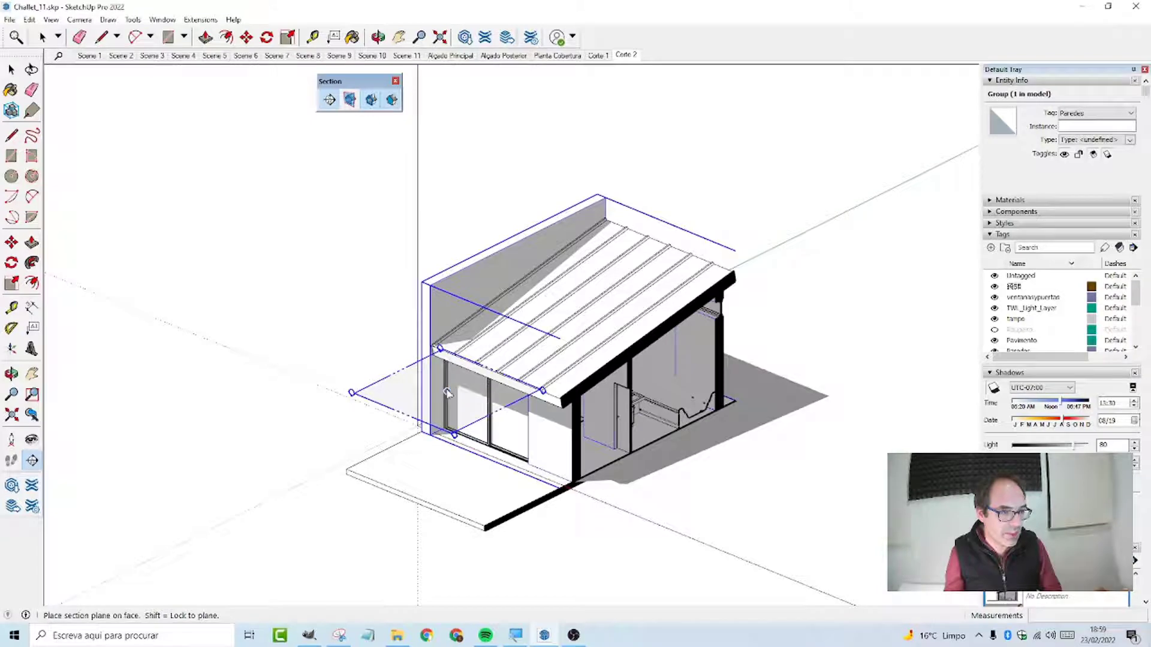
{"action": "left_click", "coordinate": [447, 393]}
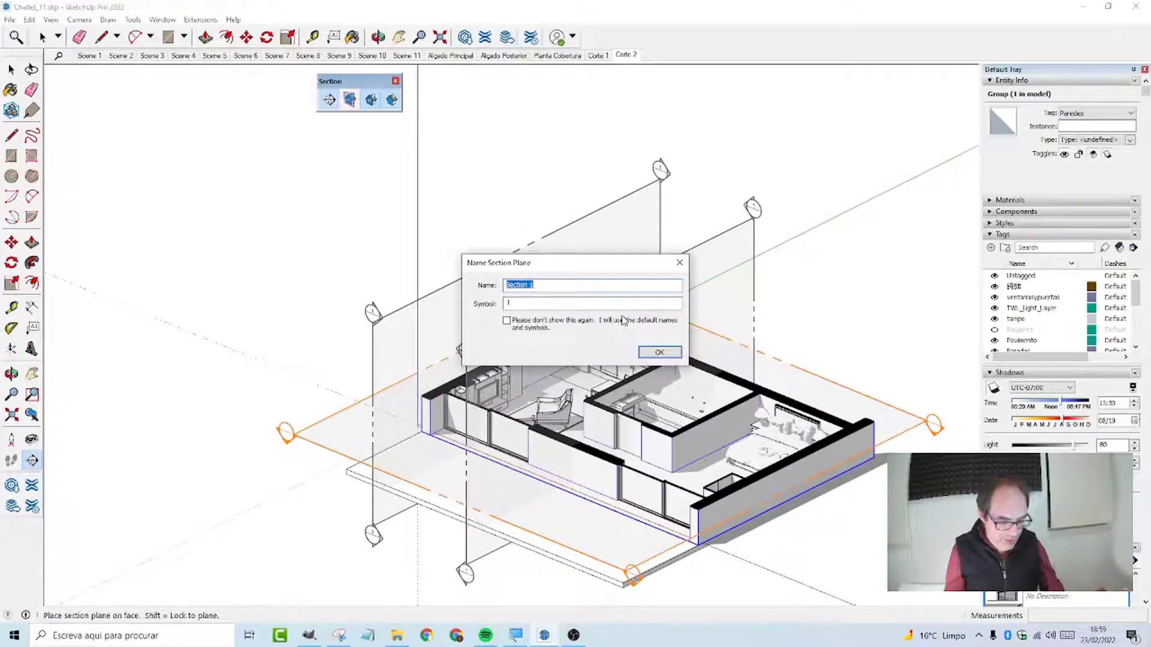
{"action": "type", "text": "C"}
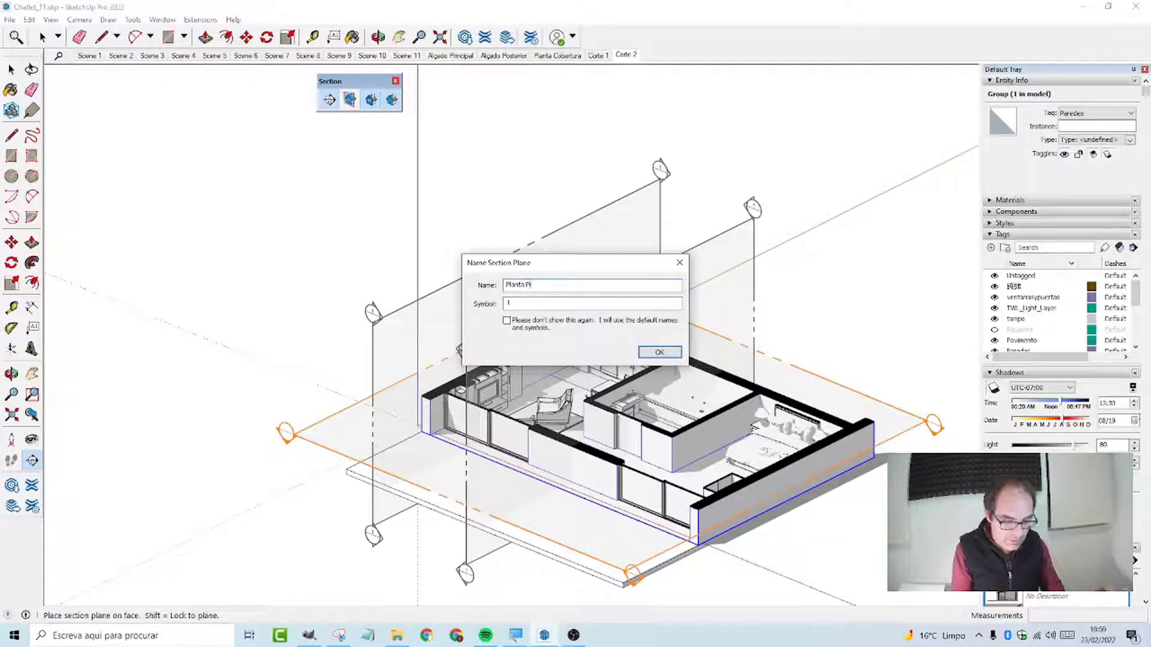
{"action": "type", "text": "lanta Piso"}
{"action": "left_click", "coordinate": [659, 352]}
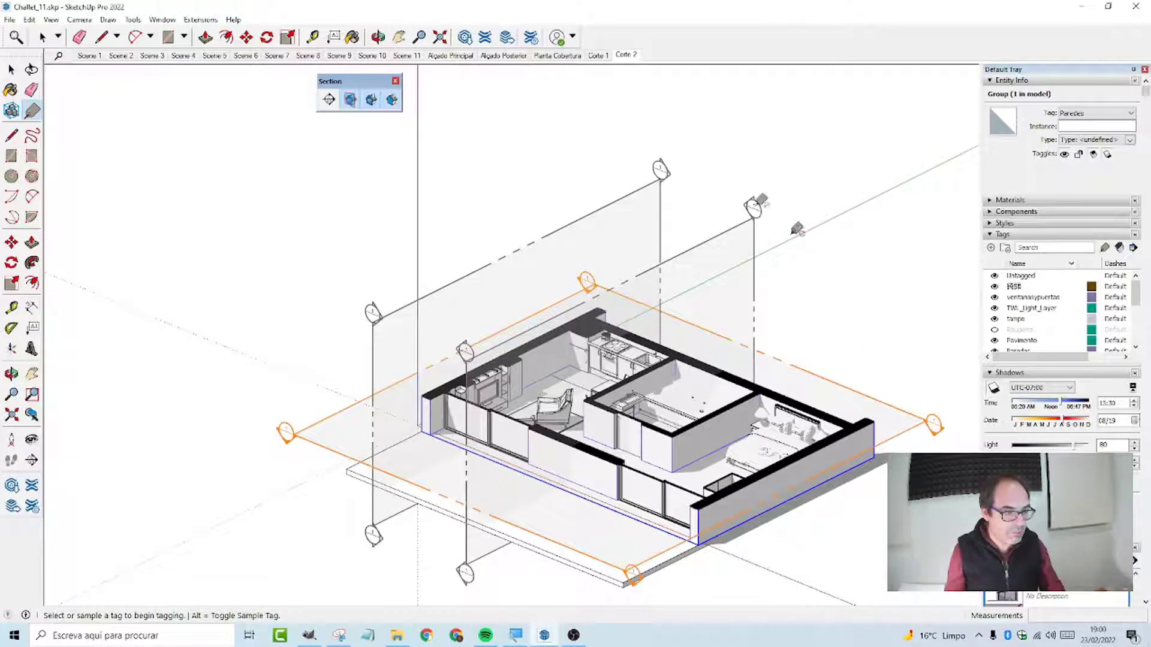
{"action": "key", "text": "space"}
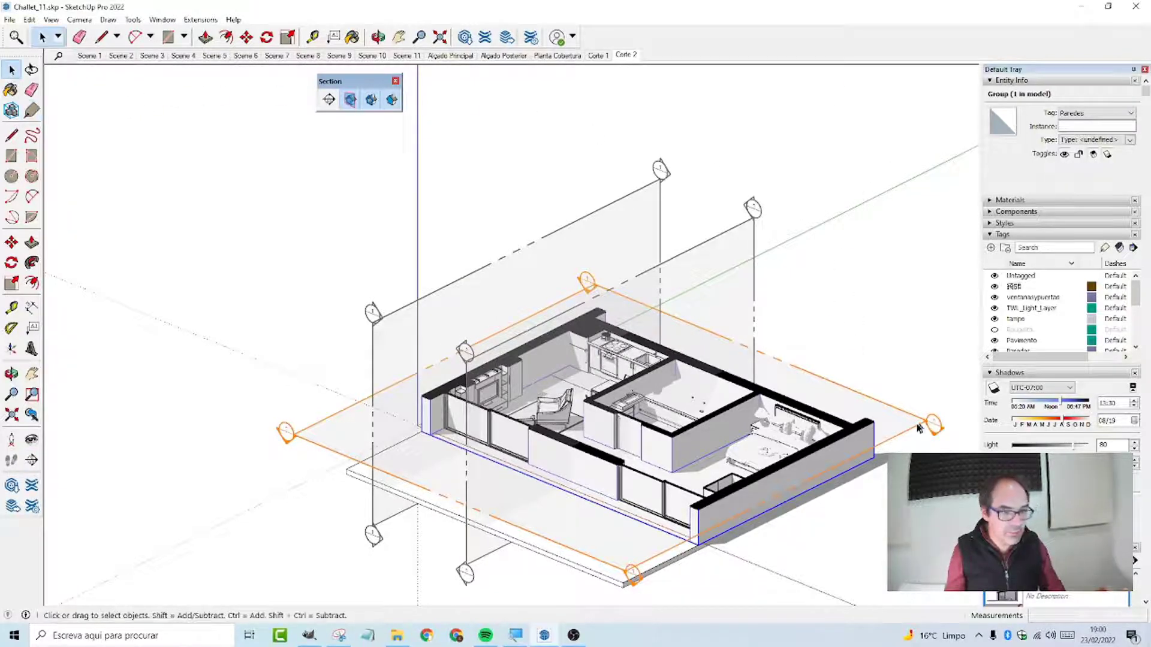
{"action": "left_click", "coordinate": [919, 428]}
{"action": "key", "text": "m"}
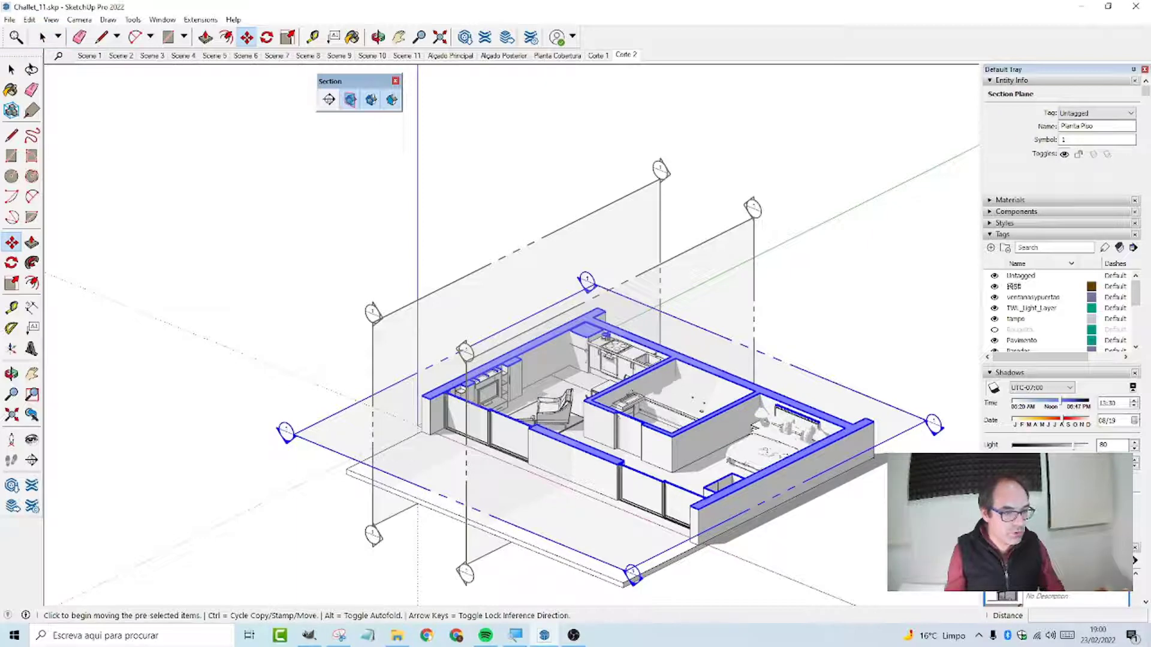
{"action": "left_click", "coordinate": [765, 449]}
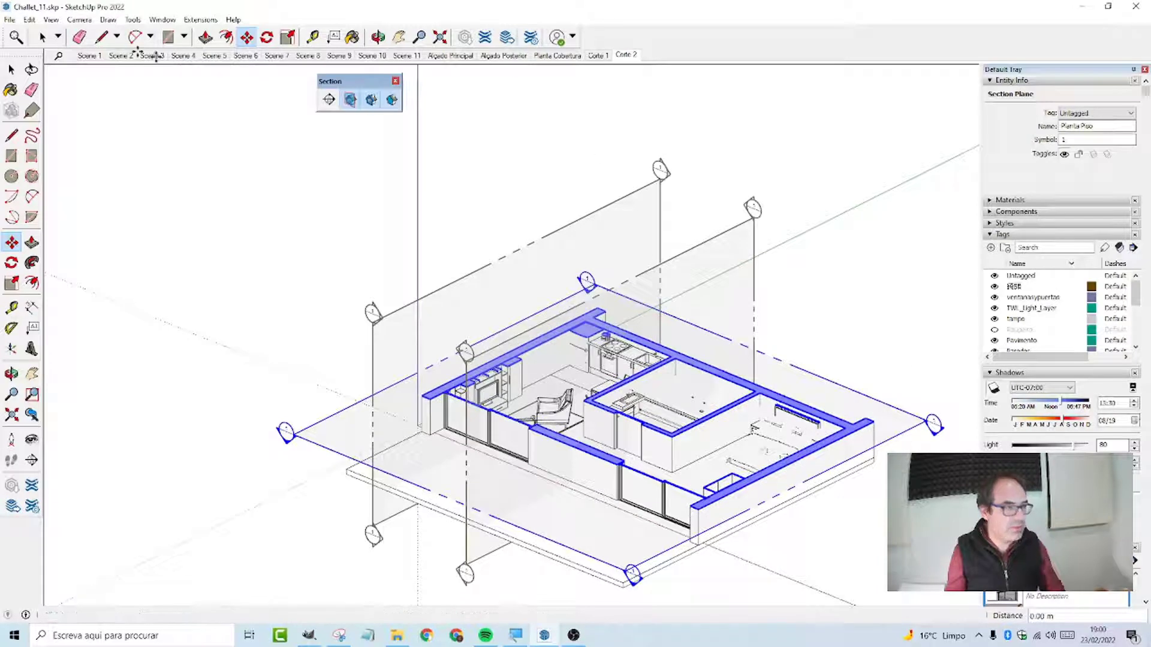
{"action": "key", "text": "Escape"}
{"action": "key", "text": "space"}
{"action": "left_click", "coordinate": [346, 216]}
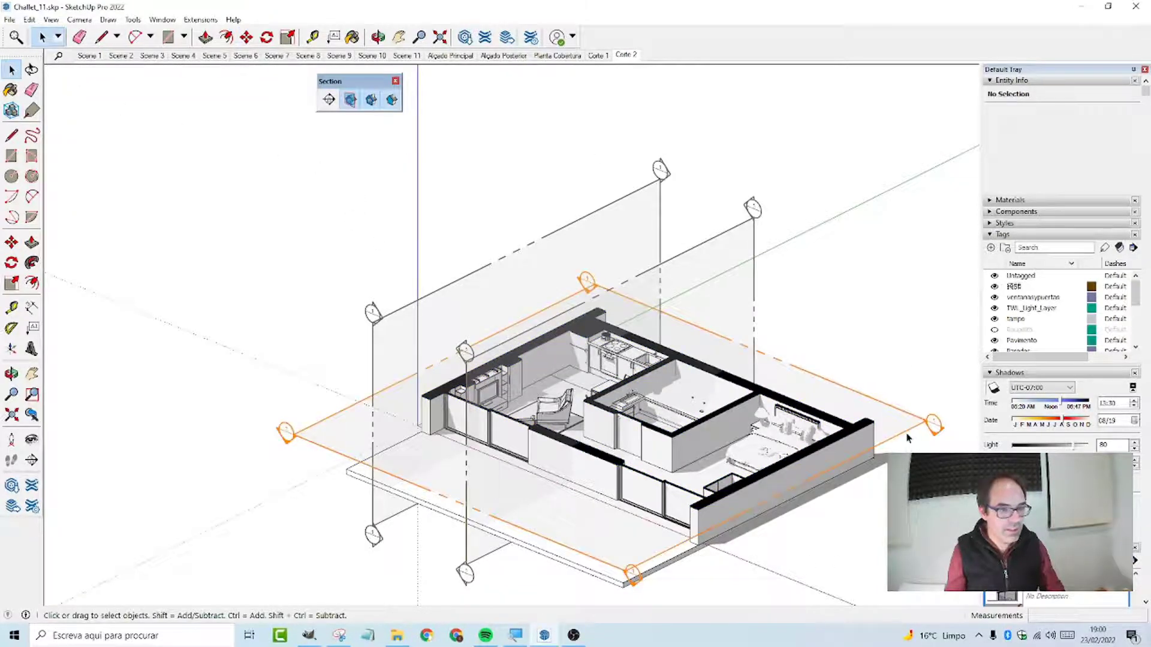
Align the view with the horizontal section plane and turn off the display of section planes
{"action": "right_click", "coordinate": [908, 434]}
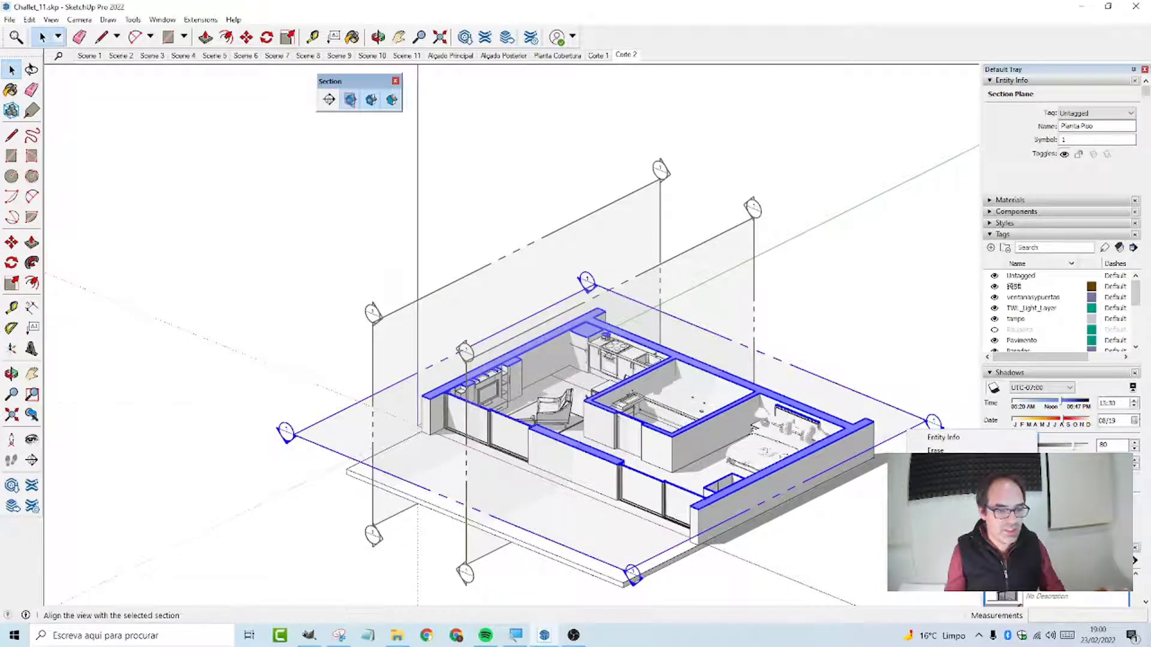
{"action": "left_click", "coordinate": [948, 516]}
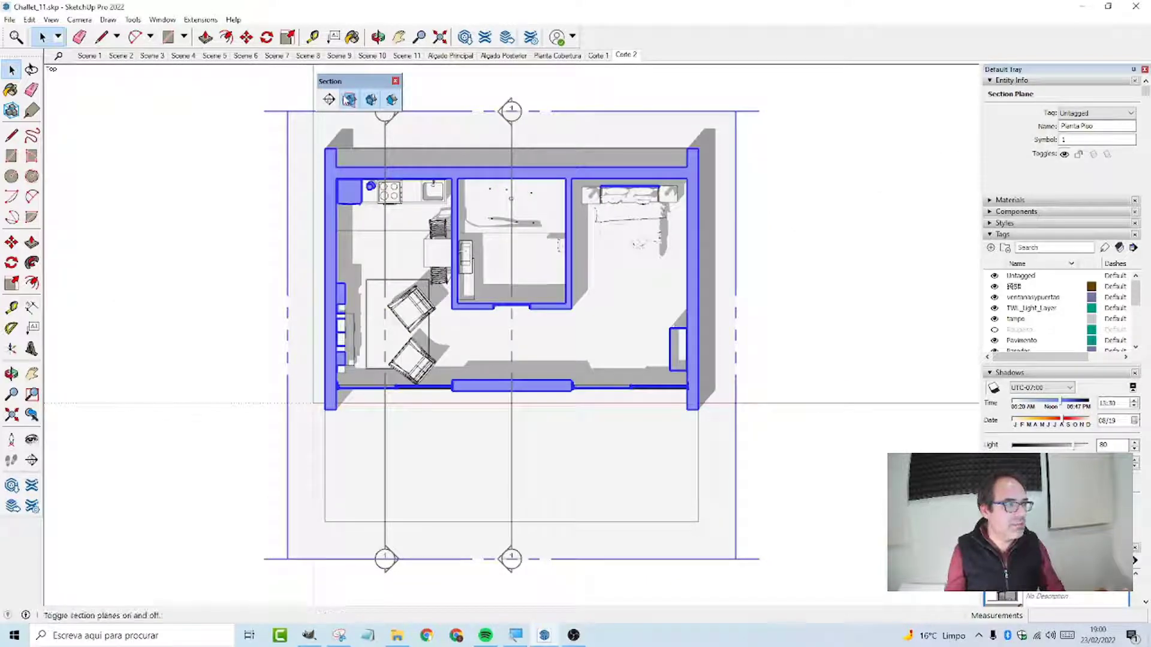
{"action": "left_click", "coordinate": [351, 100]}
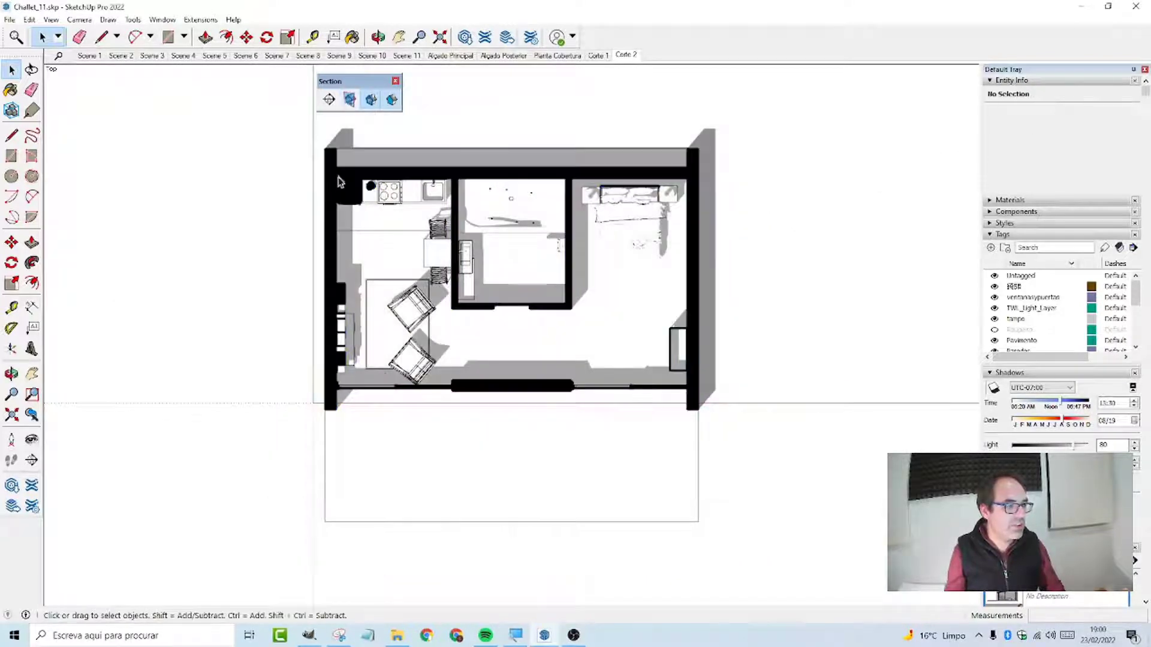
Add a scene of the enlarged hidden-line floor plan and name it "Planta Piso"
{"action": "scroll", "coordinate": [384, 181], "scroll_direction": "up", "scroll_amount": 3}
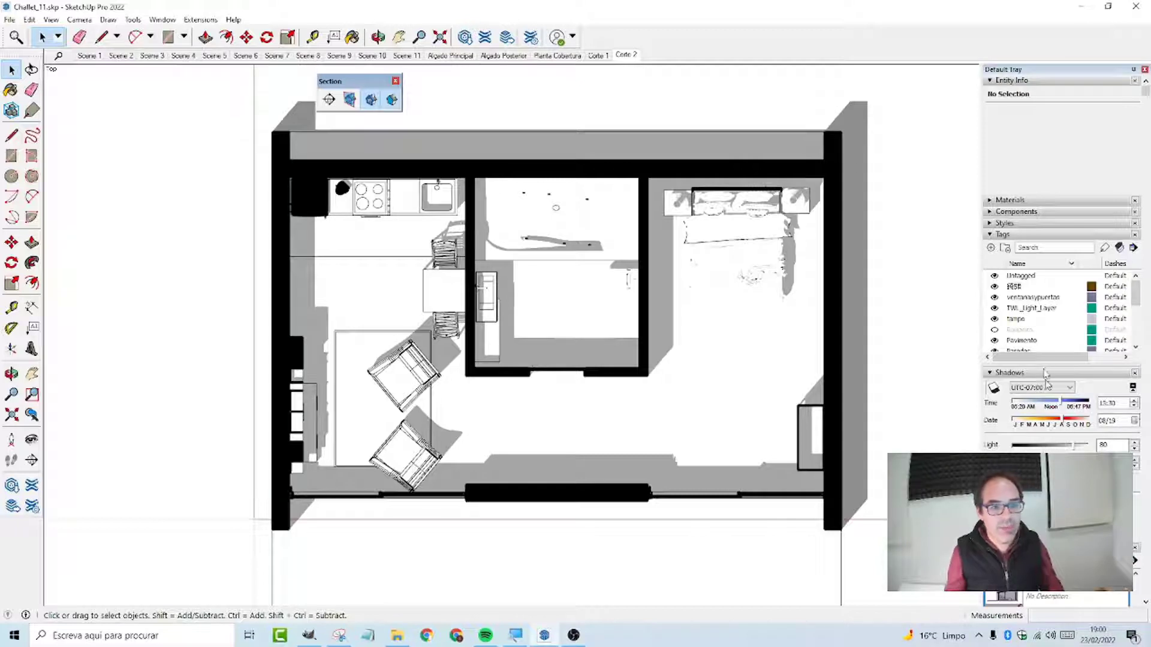
{"action": "scroll", "coordinate": [1065, 379], "scroll_direction": "down", "scroll_amount": 6}
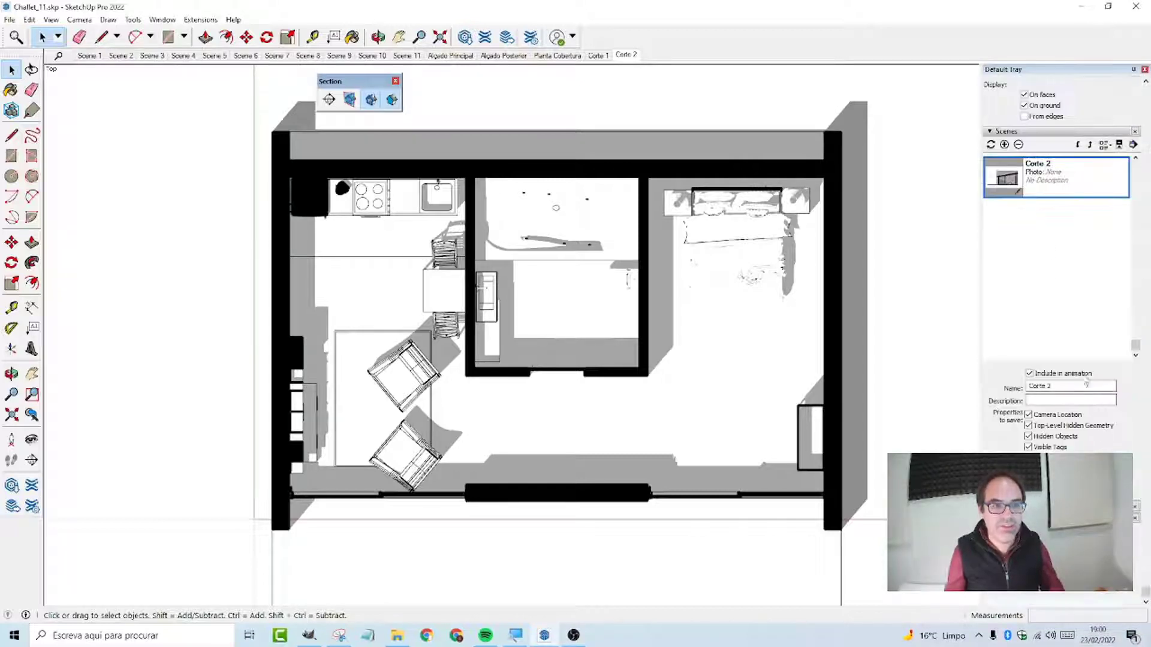
{"action": "left_click", "coordinate": [1005, 145]}
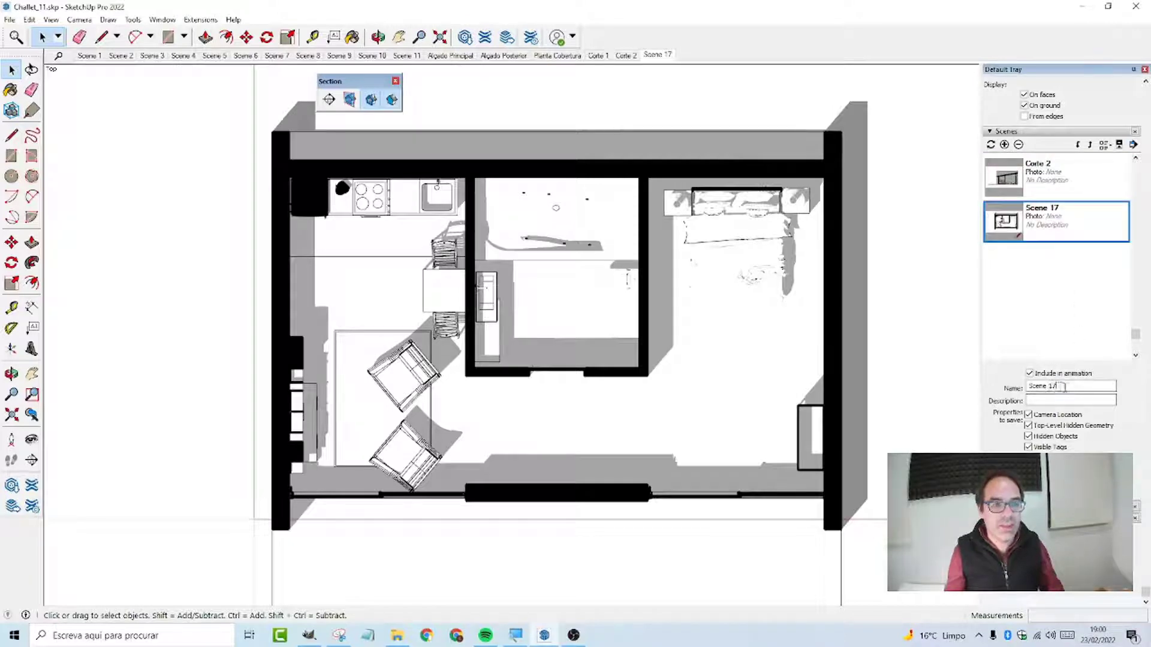
{"action": "left_click_drag", "start_coordinate": [1064, 386], "coordinate": [1017, 383]}
{"action": "type", "text": "Planta Piso"}
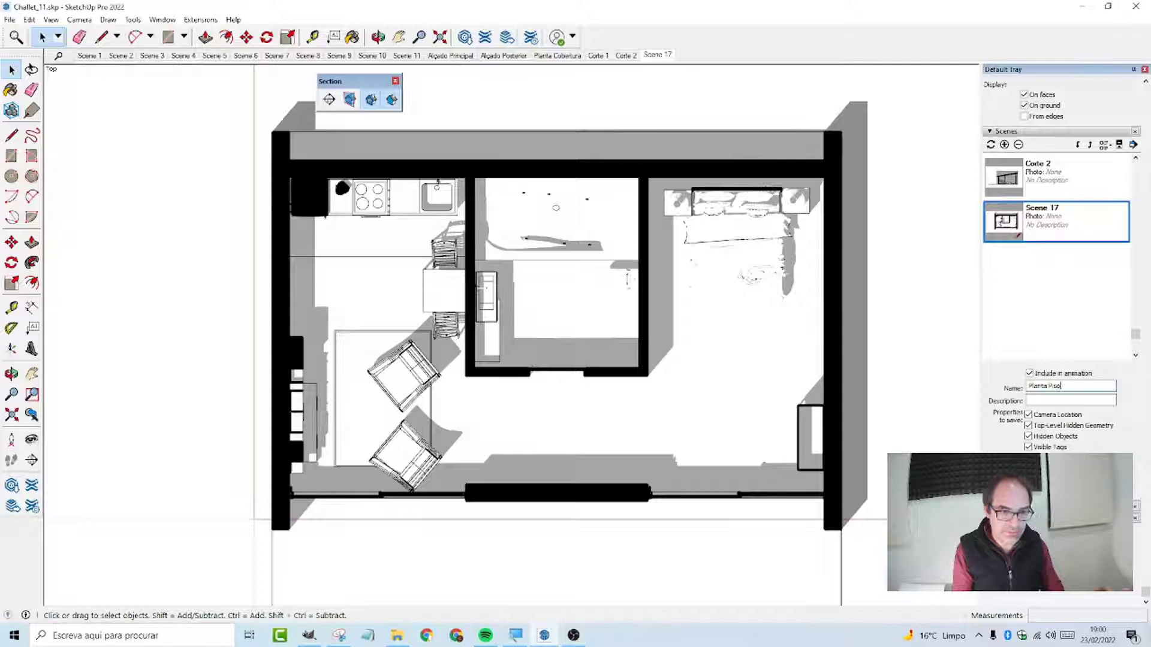
{"action": "key", "text": "Return"}
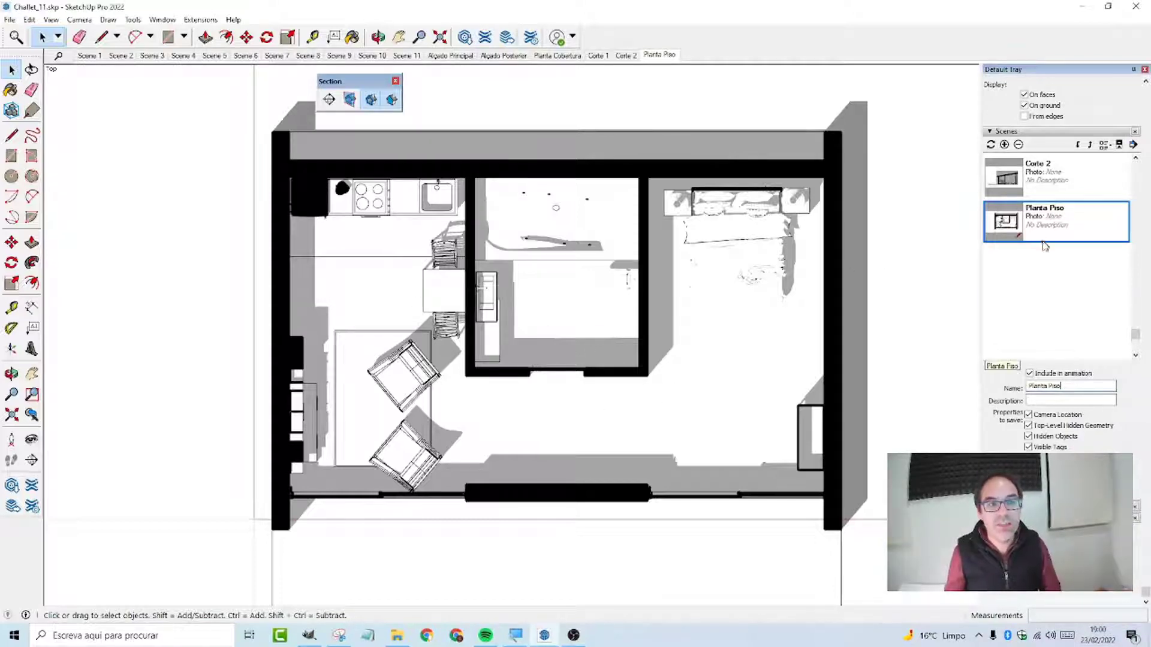
Apply the model's Simple Style to the floor plan so that materials and colours are displayed
{"action": "scroll", "coordinate": [1046, 246], "scroll_direction": "up", "scroll_amount": 8}
{"action": "scroll", "coordinate": [1056, 240], "scroll_direction": "up", "scroll_amount": 5}
{"action": "left_click", "coordinate": [991, 223]}
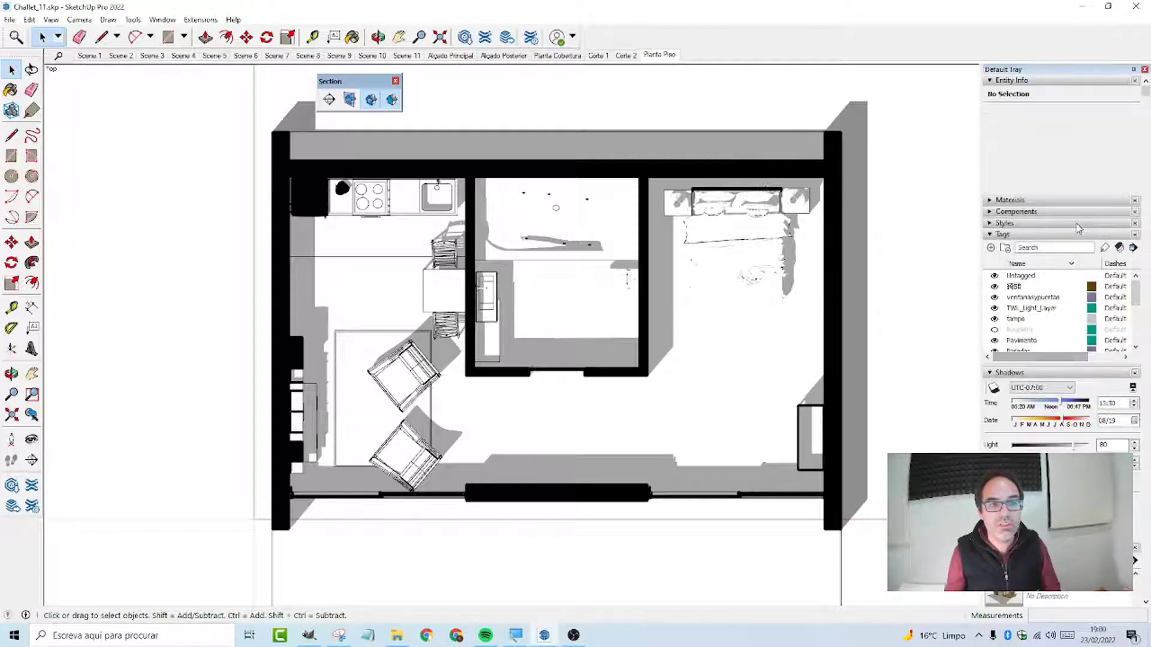
{"action": "left_click", "coordinate": [991, 223]}
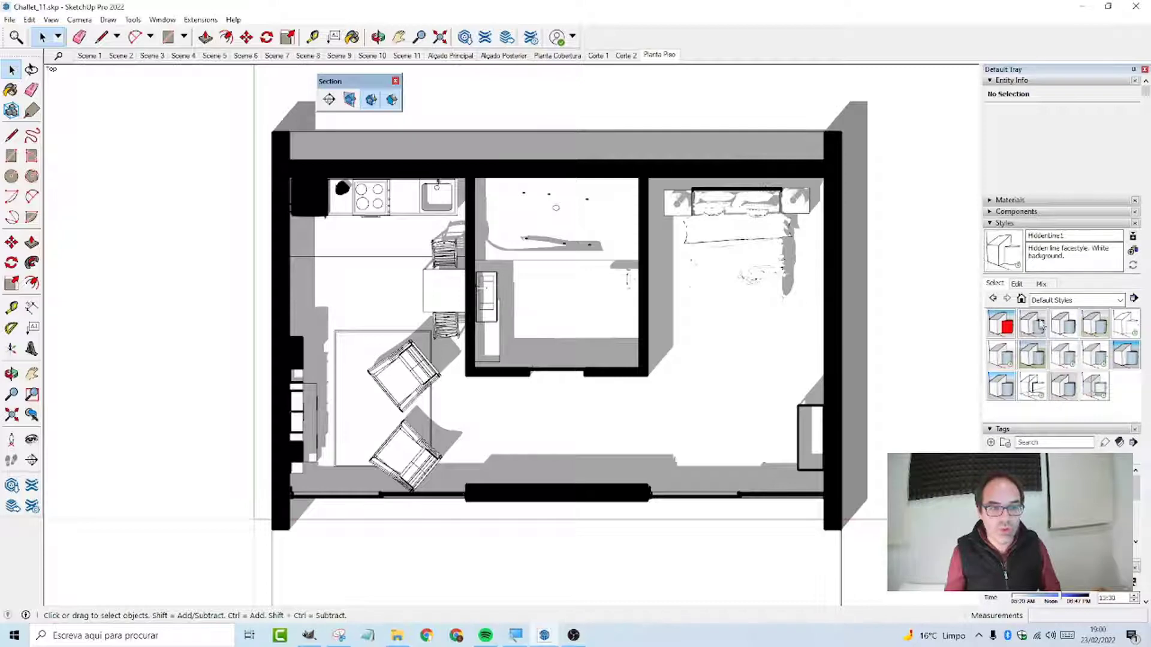
{"action": "left_click", "coordinate": [1022, 299]}
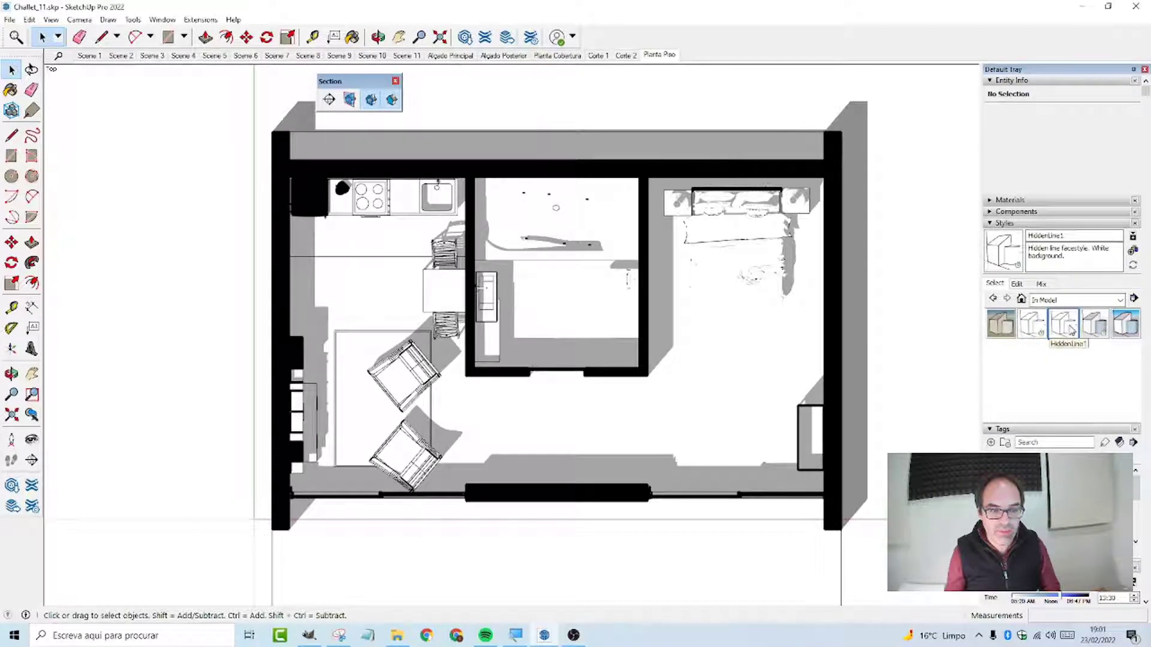
{"action": "left_click", "coordinate": [1126, 324]}
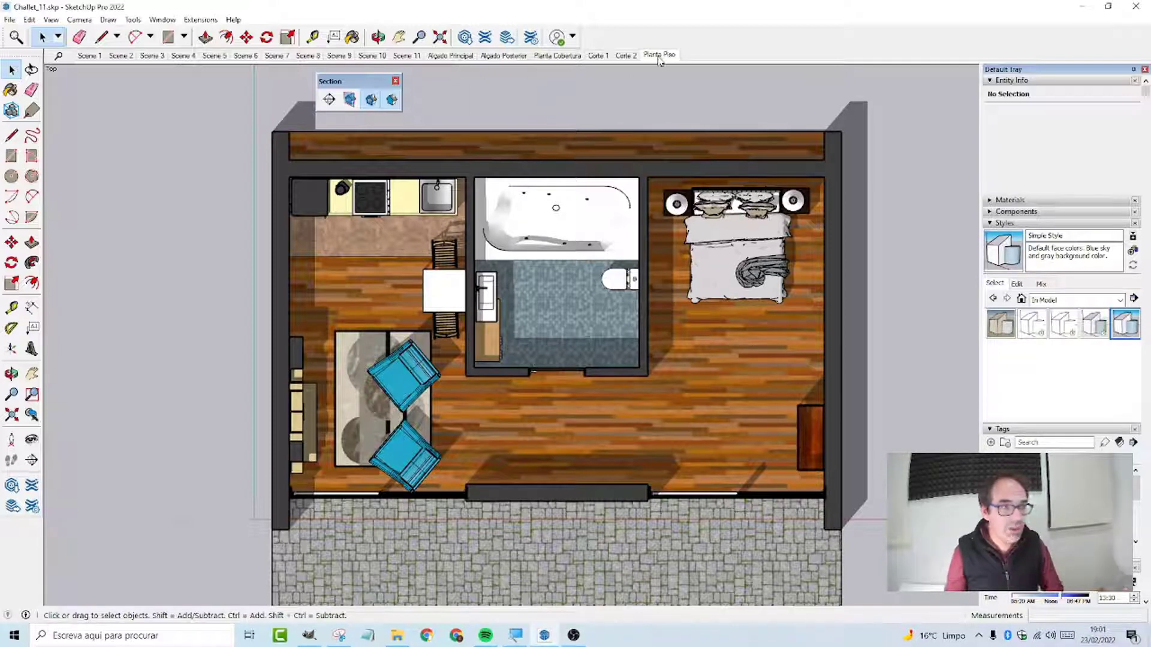
Add a scene of the floor plan with materials and name it "Planta Piso (materiais)"
{"action": "left_click", "coordinate": [989, 224]}
{"action": "left_click", "coordinate": [992, 235]}
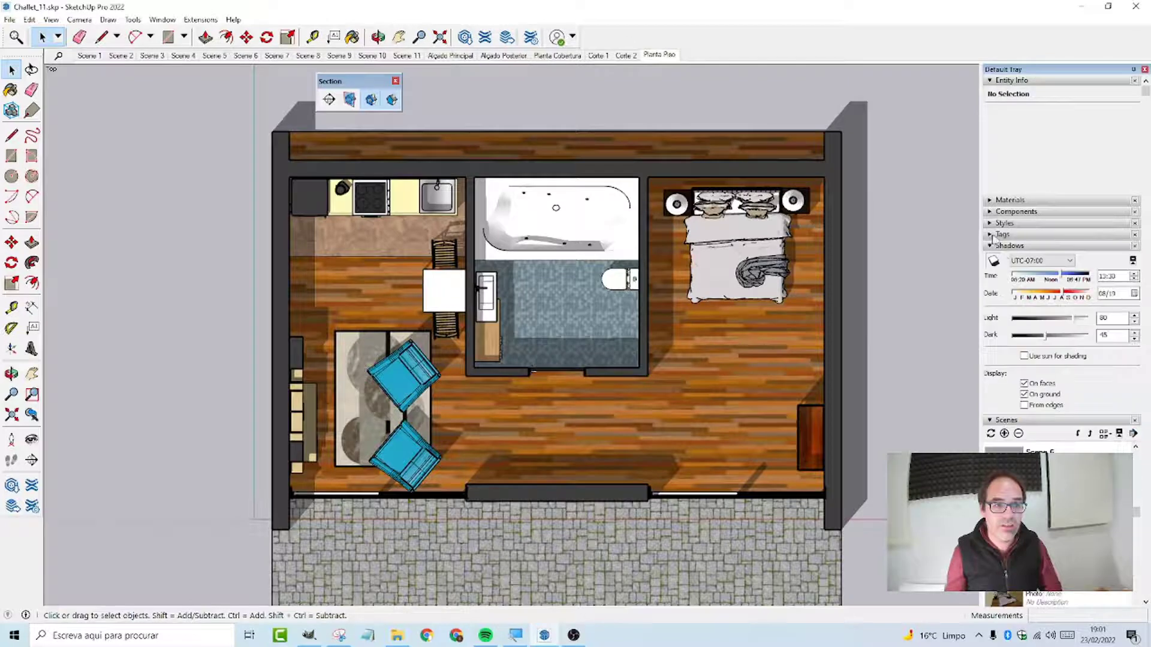
{"action": "left_click", "coordinate": [992, 80]}
{"action": "left_click", "coordinate": [992, 138]}
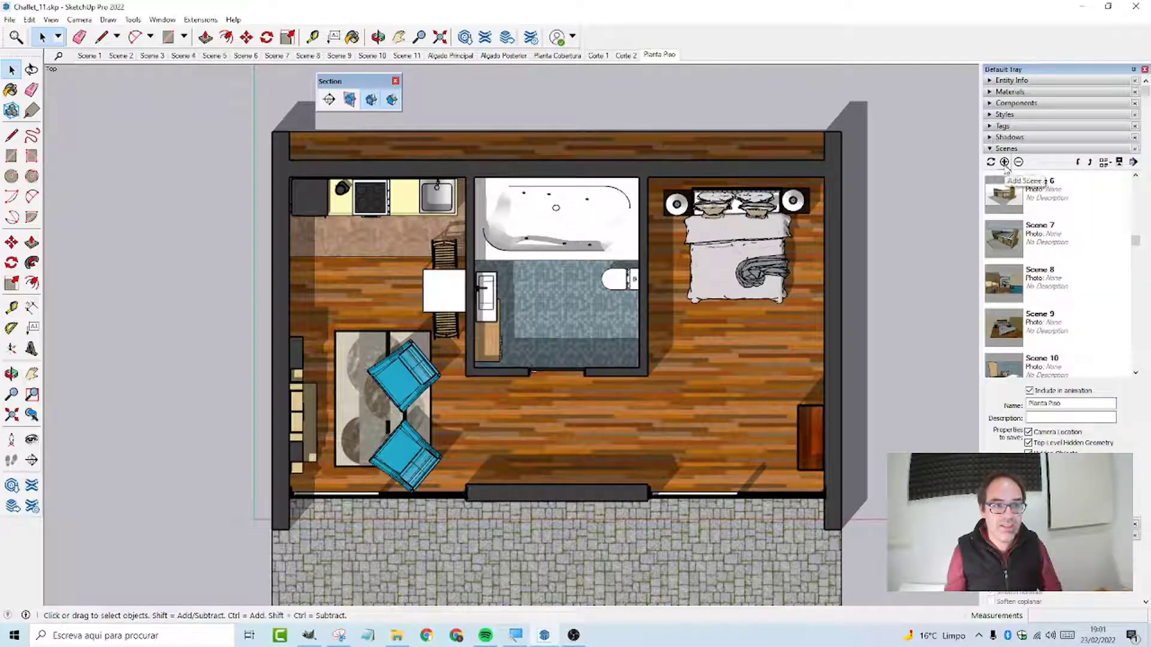
{"action": "scroll", "coordinate": [1006, 174], "scroll_direction": "down", "scroll_amount": 2}
{"action": "left_click", "coordinate": [1004, 162]}
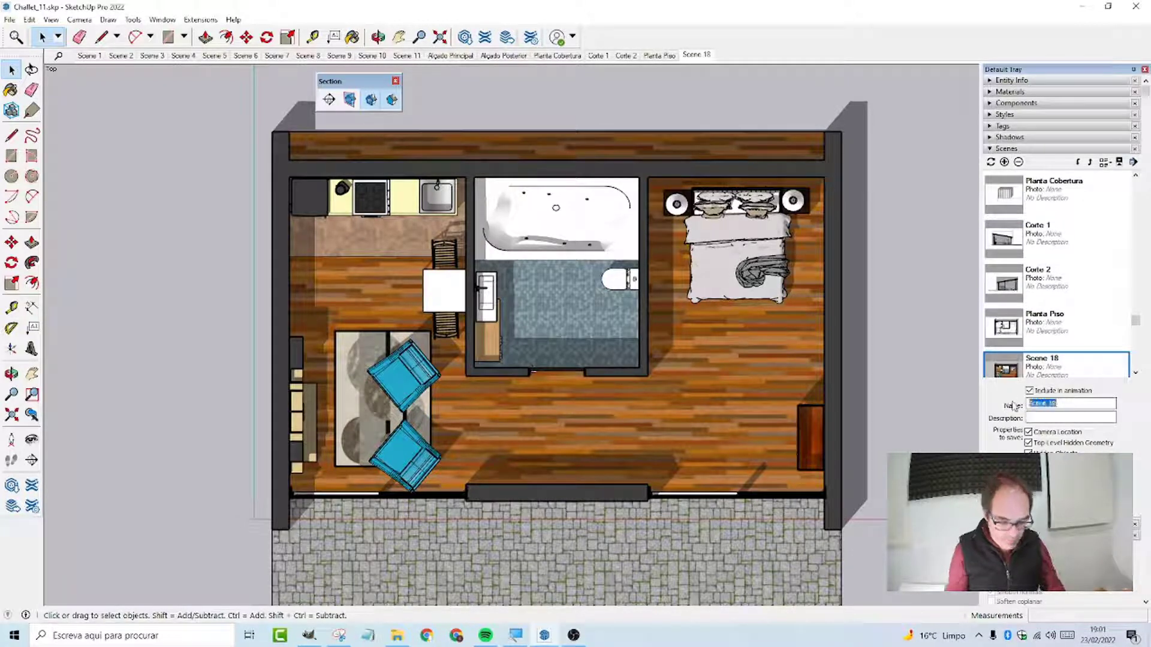
{"action": "type", "text": "Planta Piso (materiai"}
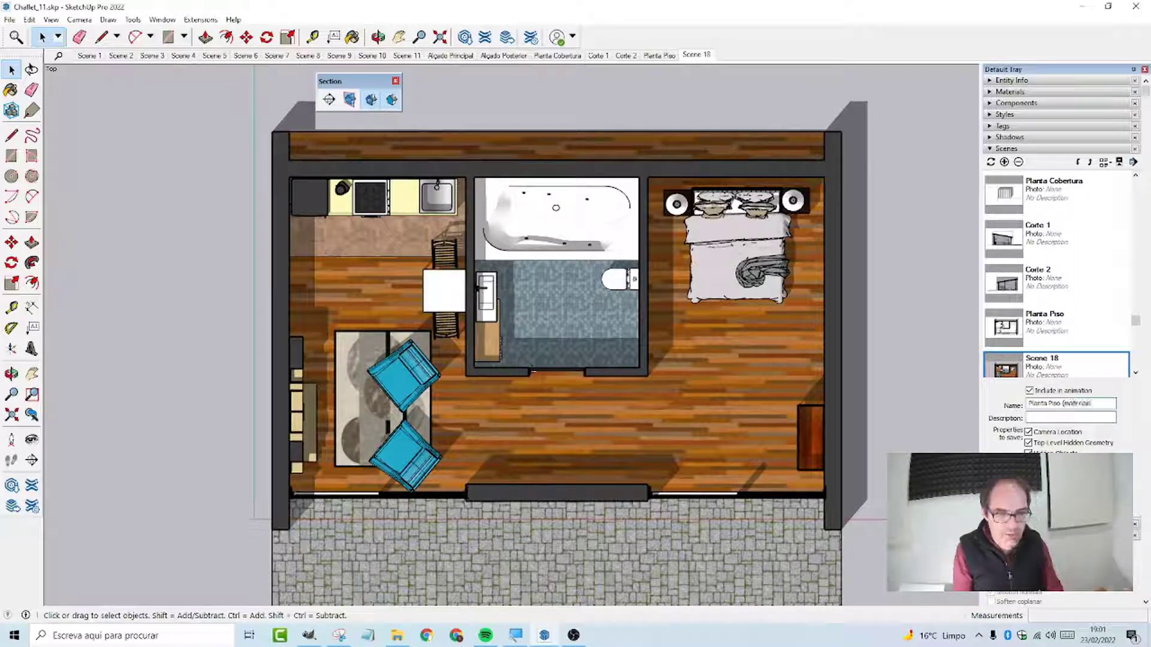
{"action": "type", "text": "s)"}
{"action": "key", "text": "Return"}
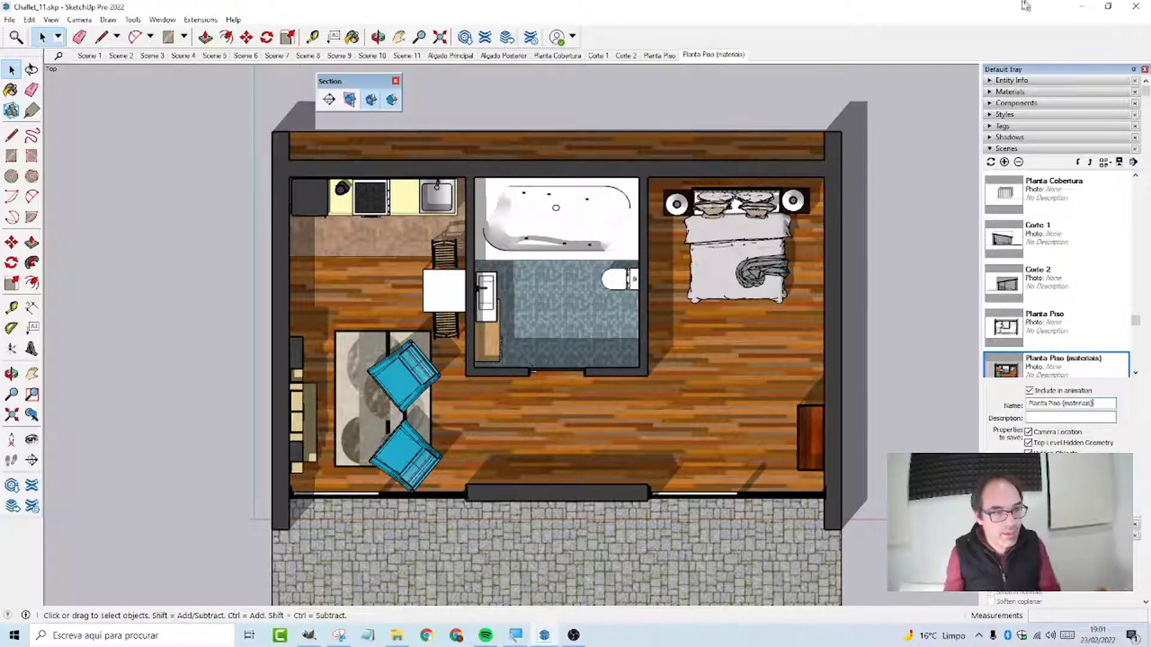
Move the "Planta Piso (materiais)" scene earlier in the order, between Planta Cobertura and Corte 1
{"action": "right_click", "coordinate": [707, 58]}
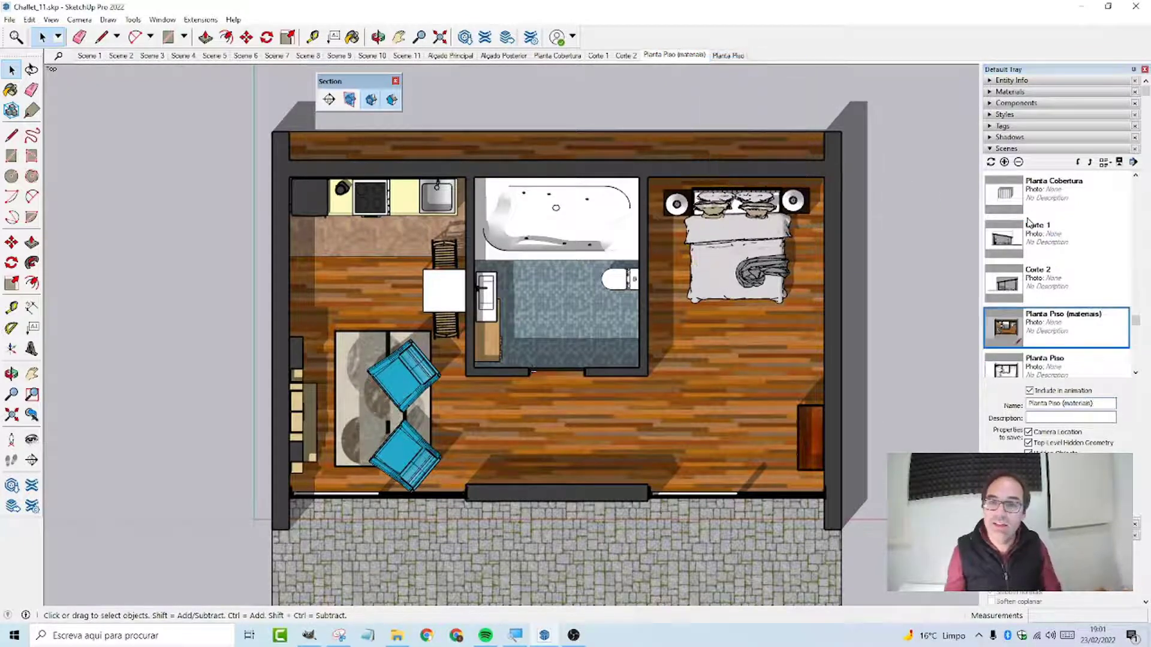
{"action": "left_click", "coordinate": [1077, 162]}
{"action": "left_click", "coordinate": [1077, 161]}
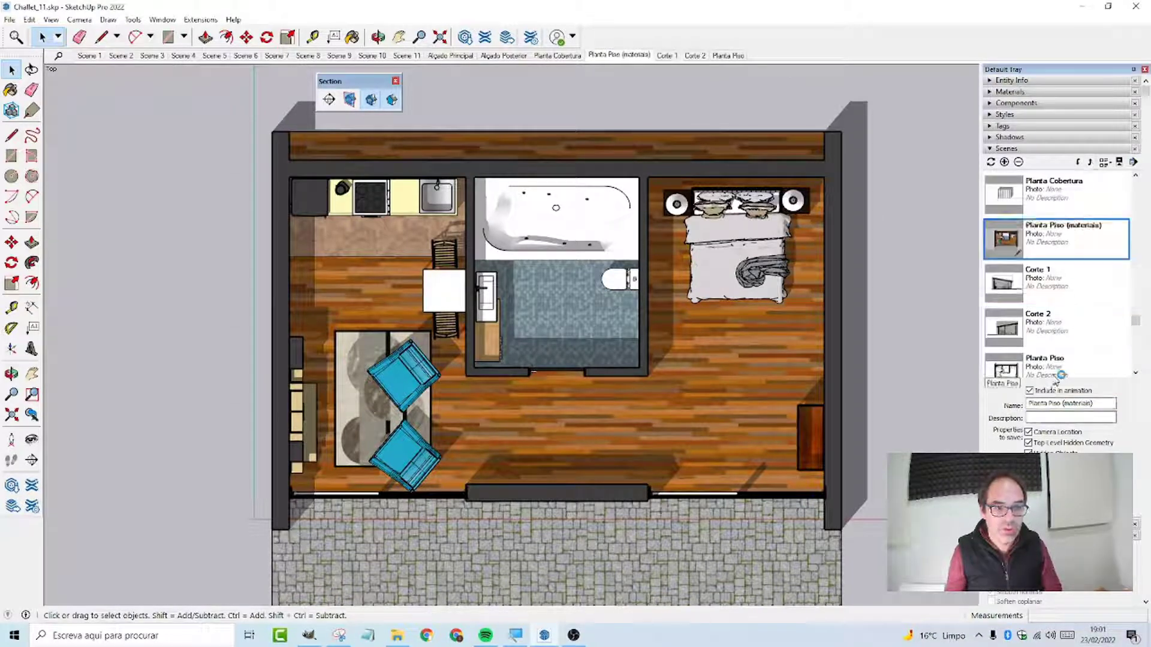
Move the "Planta Piso" scene earlier in the order, between Planta Cobertura and Planta Piso (materiais)
{"action": "scroll", "coordinate": [1059, 369], "scroll_direction": "down", "scroll_amount": 1}
{"action": "left_click", "coordinate": [1079, 333]}
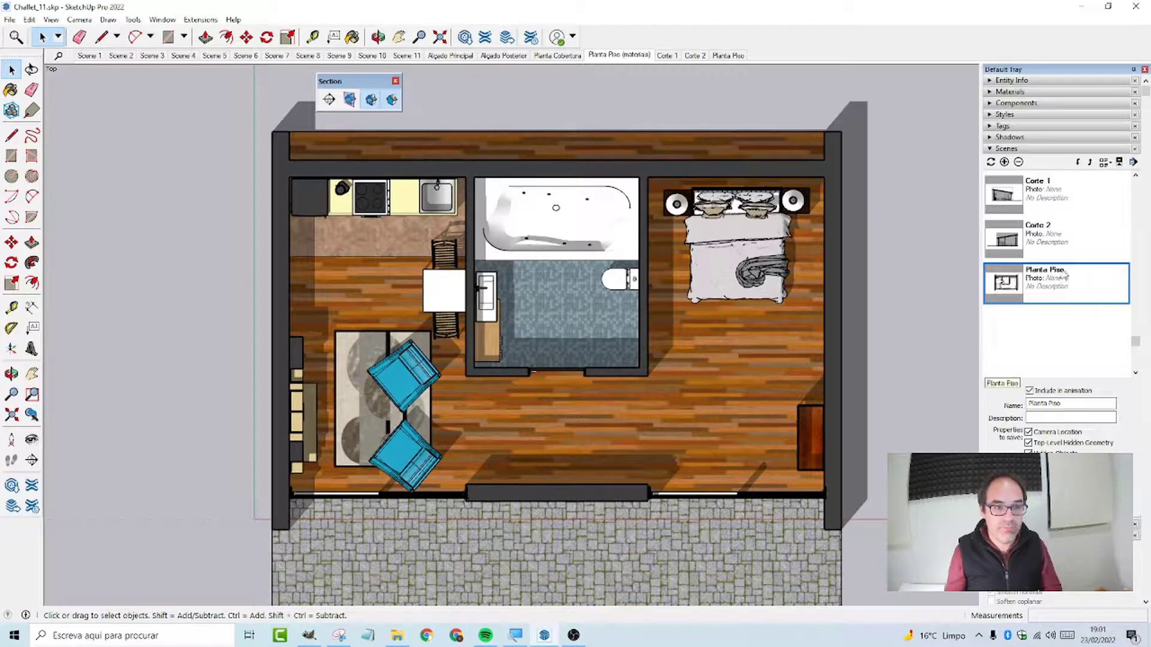
{"action": "left_click", "coordinate": [1090, 162]}
{"action": "left_click", "coordinate": [1091, 162]}
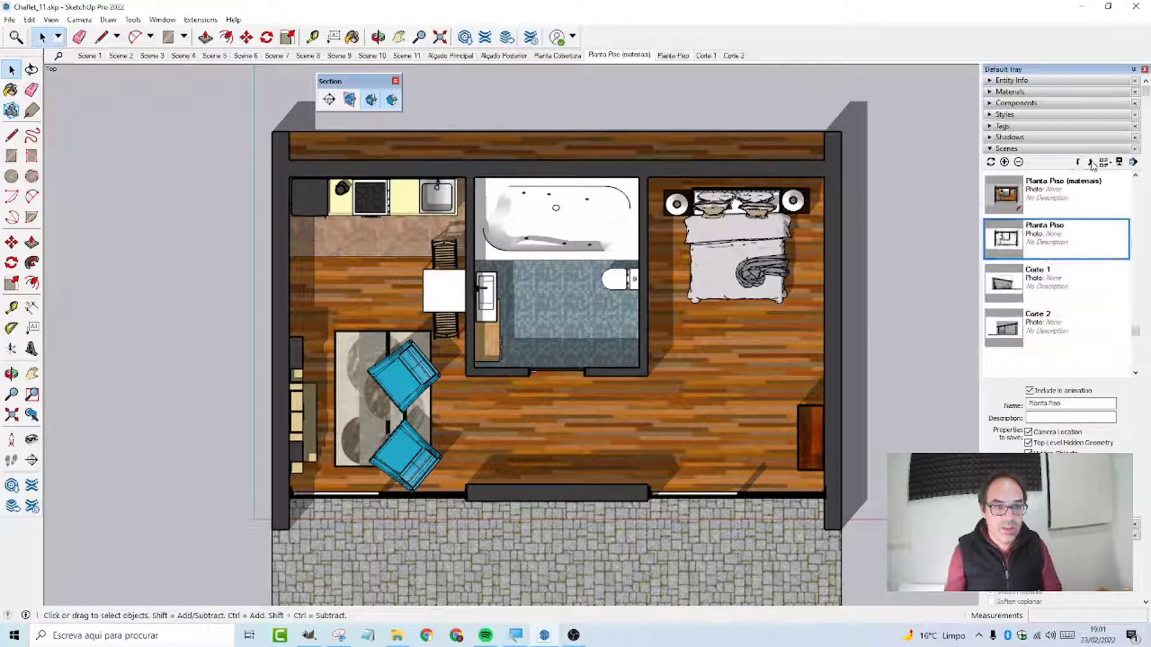
{"action": "left_click", "coordinate": [1091, 163]}
{"action": "scroll", "coordinate": [1076, 258], "scroll_direction": "up", "scroll_amount": 3}
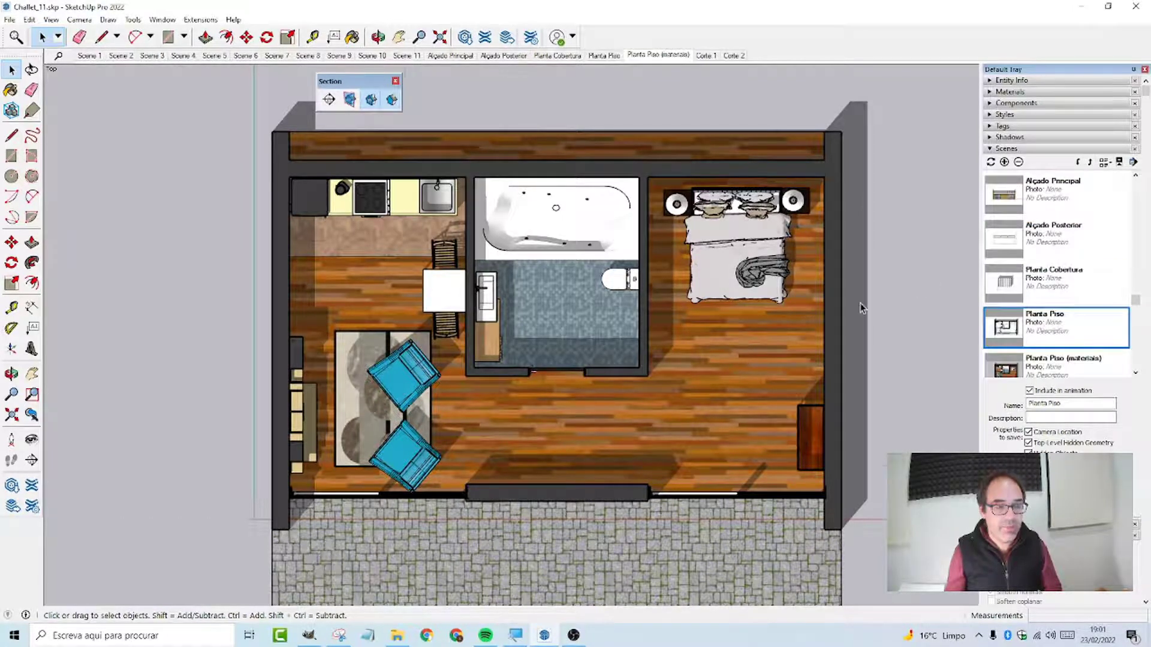
{"action": "scroll", "coordinate": [857, 303], "scroll_direction": "down", "scroll_amount": 2}
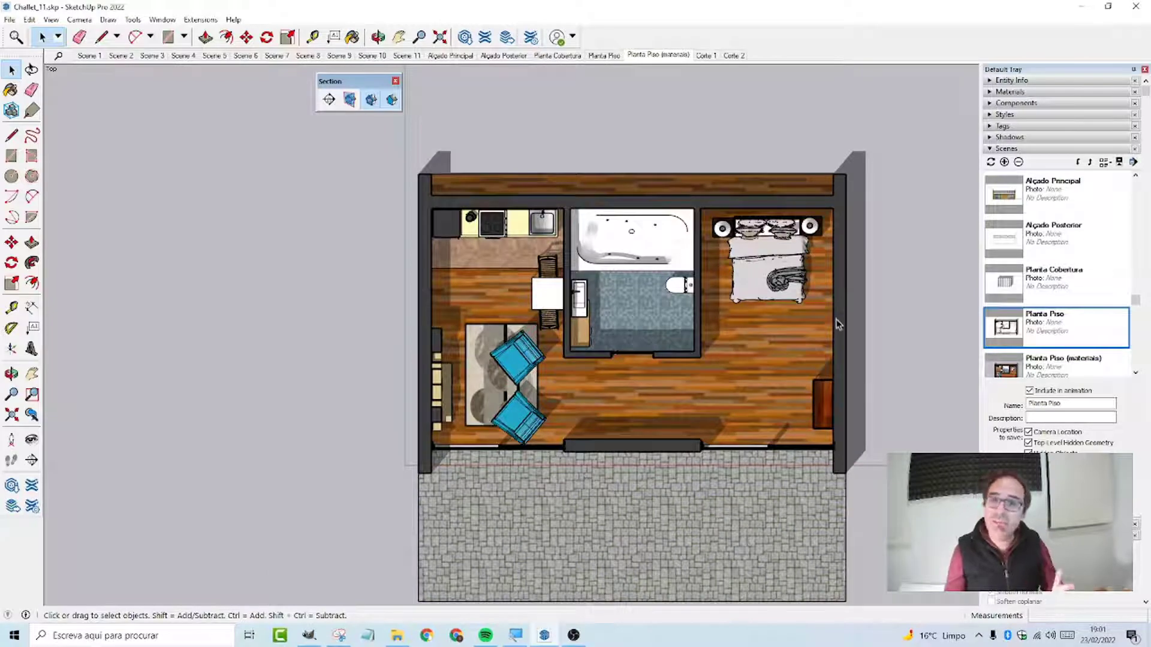
{"action": "middle_click_drag", "start_coordinate": [845, 331], "coordinate": [672, 399]}
{"action": "scroll", "coordinate": [671, 401], "scroll_direction": "down", "scroll_amount": 2}
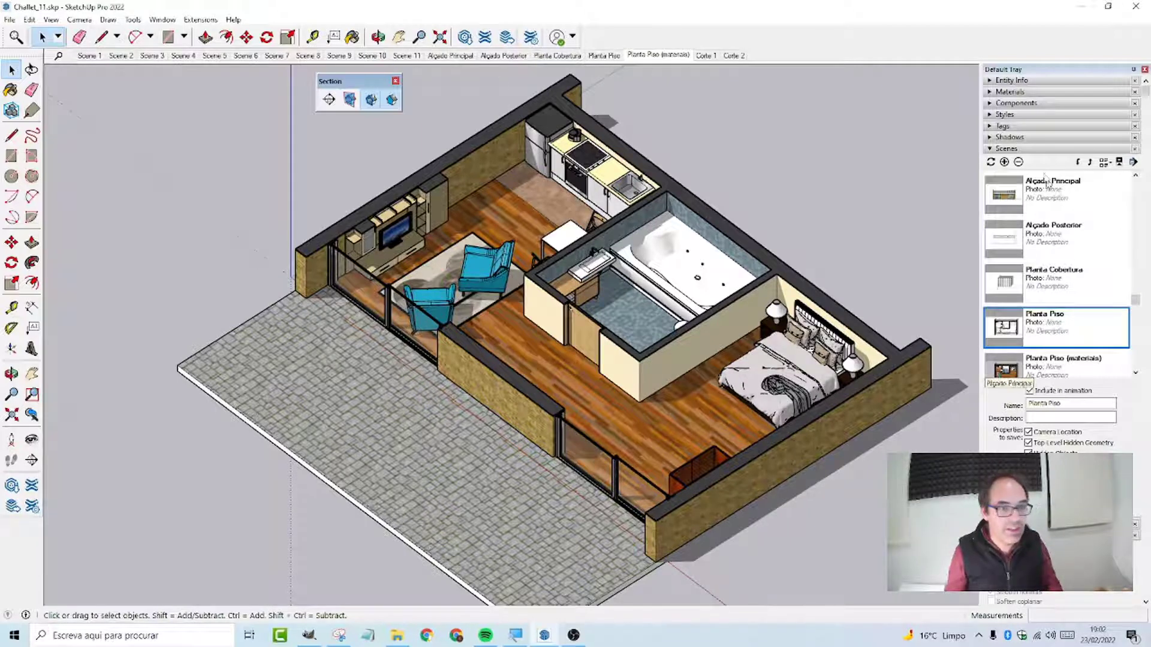
Add a scene of the current axonometric view of the cut-open chalet and name it "Axonometria explodida"
{"action": "left_click", "coordinate": [1005, 162]}
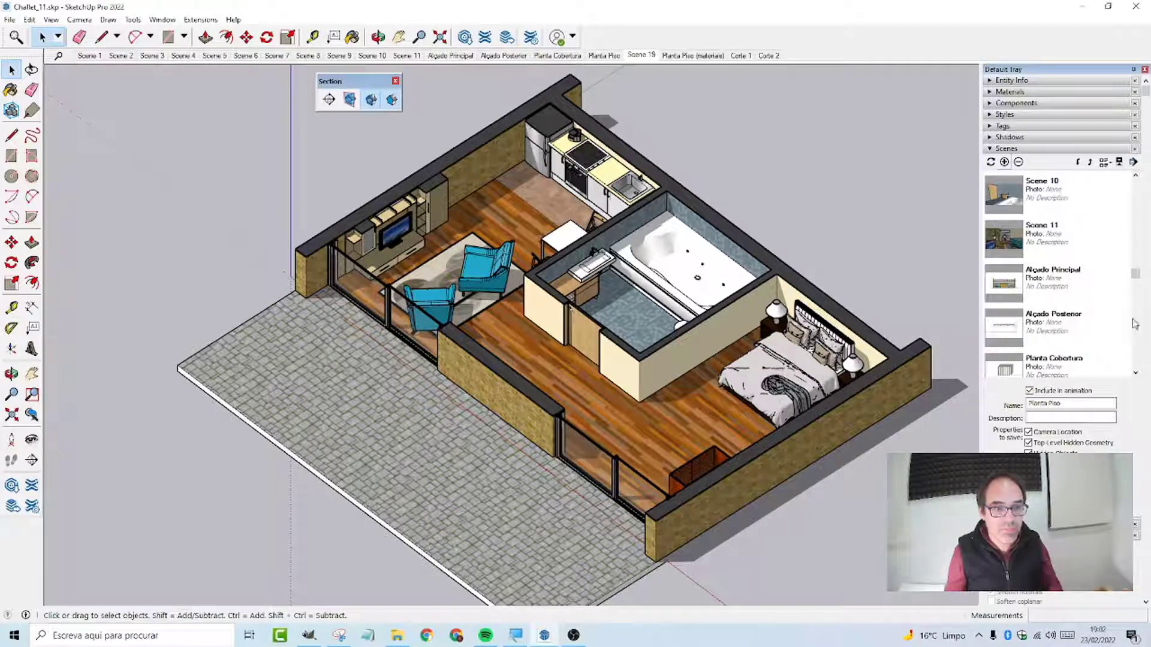
{"action": "scroll", "coordinate": [1121, 326], "scroll_direction": "down", "scroll_amount": 5}
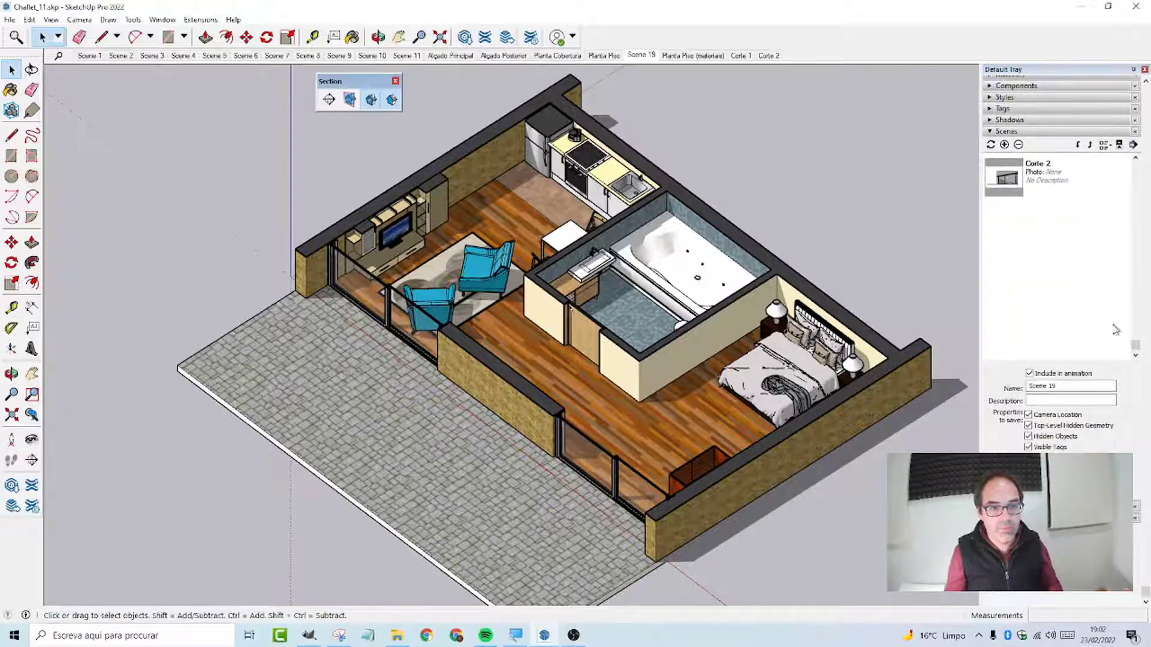
{"action": "double_click", "coordinate": [1072, 387]}
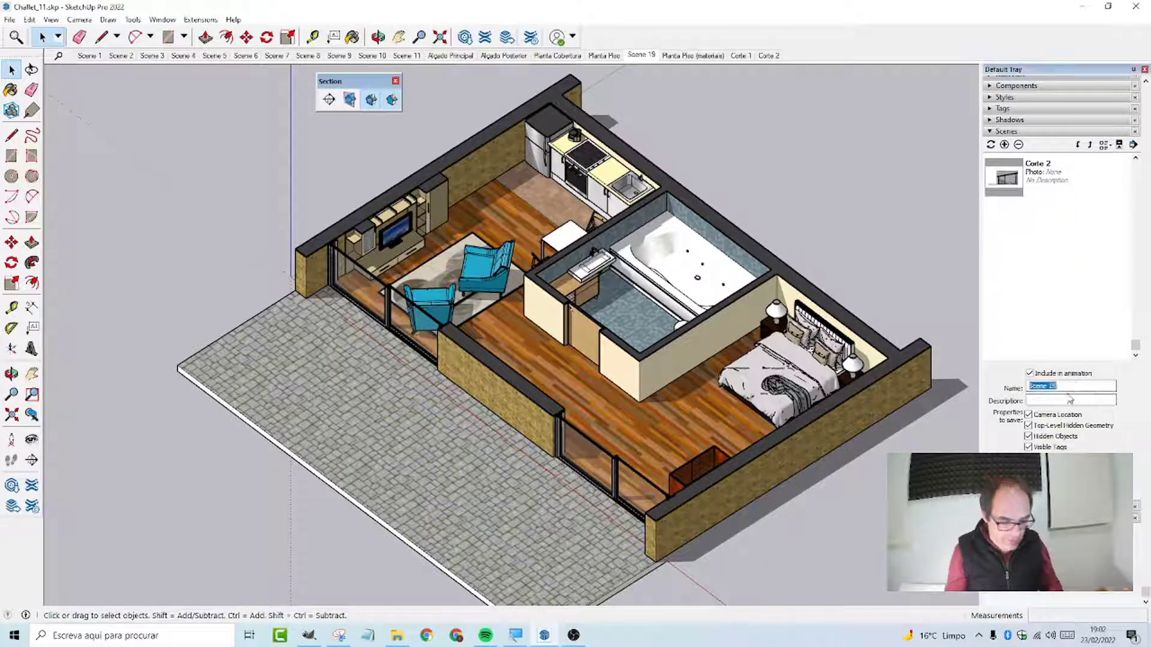
{"action": "type", "text": "Axonometria explodida"}
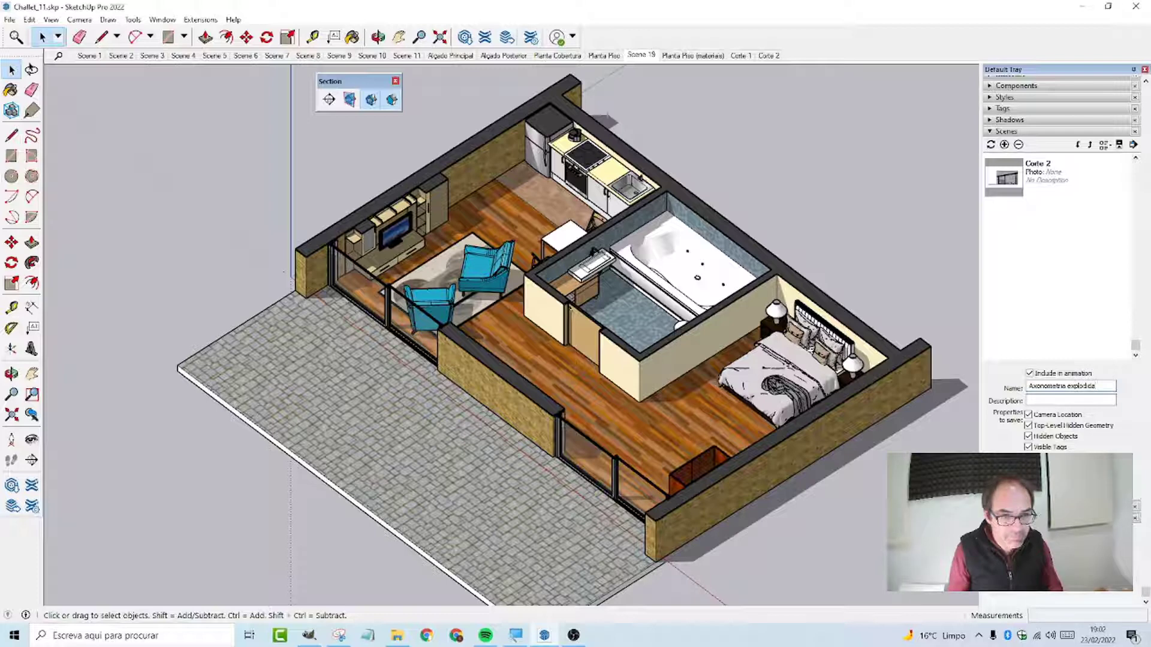
{"action": "key", "text": "Return"}
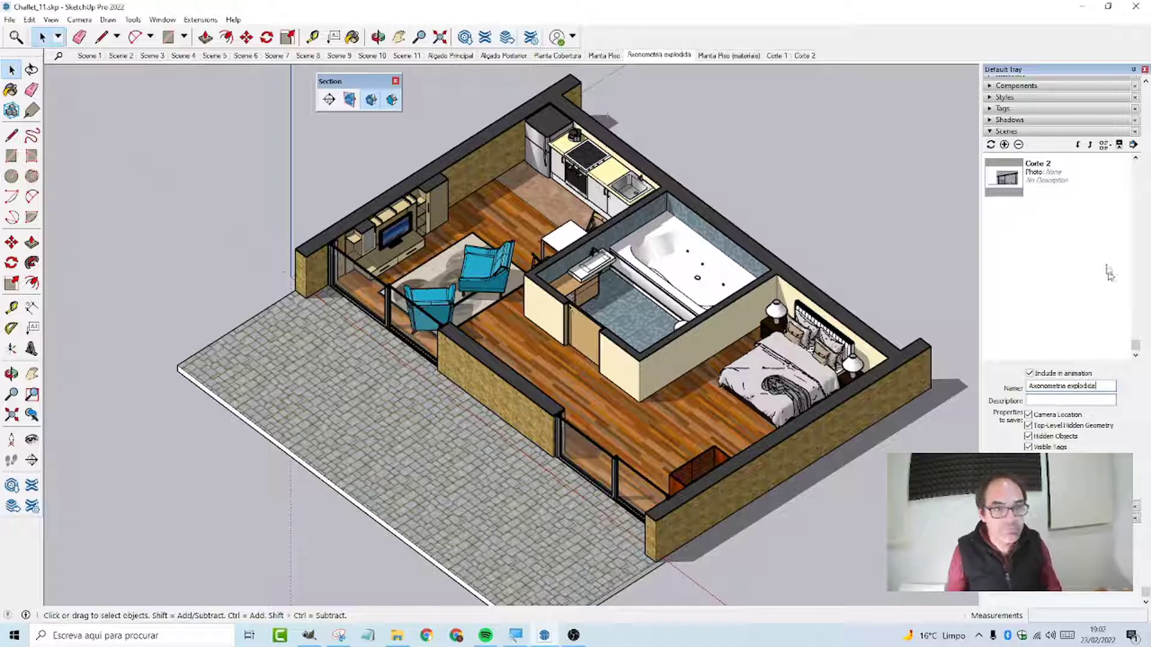
Move the "Axonometria explodida" scene to the end of the scene order, after Corte 2
{"action": "scroll", "coordinate": [1133, 165], "scroll_direction": "up", "scroll_amount": 4}
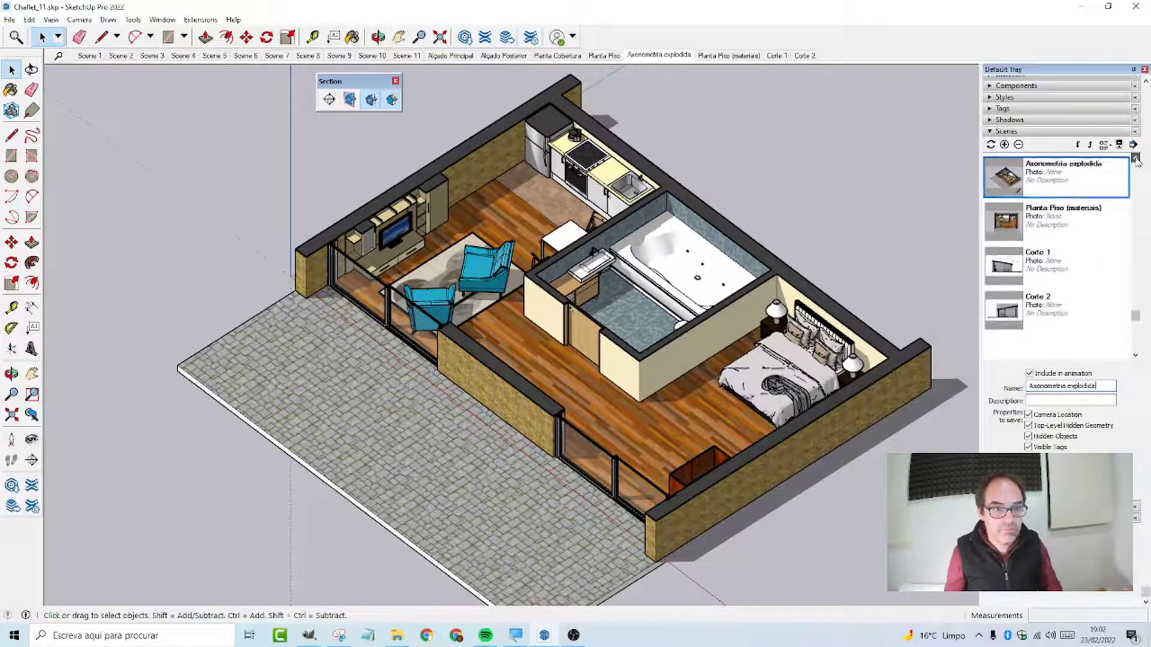
{"action": "left_click", "coordinate": [1079, 146]}
{"action": "left_click", "coordinate": [1080, 146]}
{"action": "left_click", "coordinate": [1079, 146]}
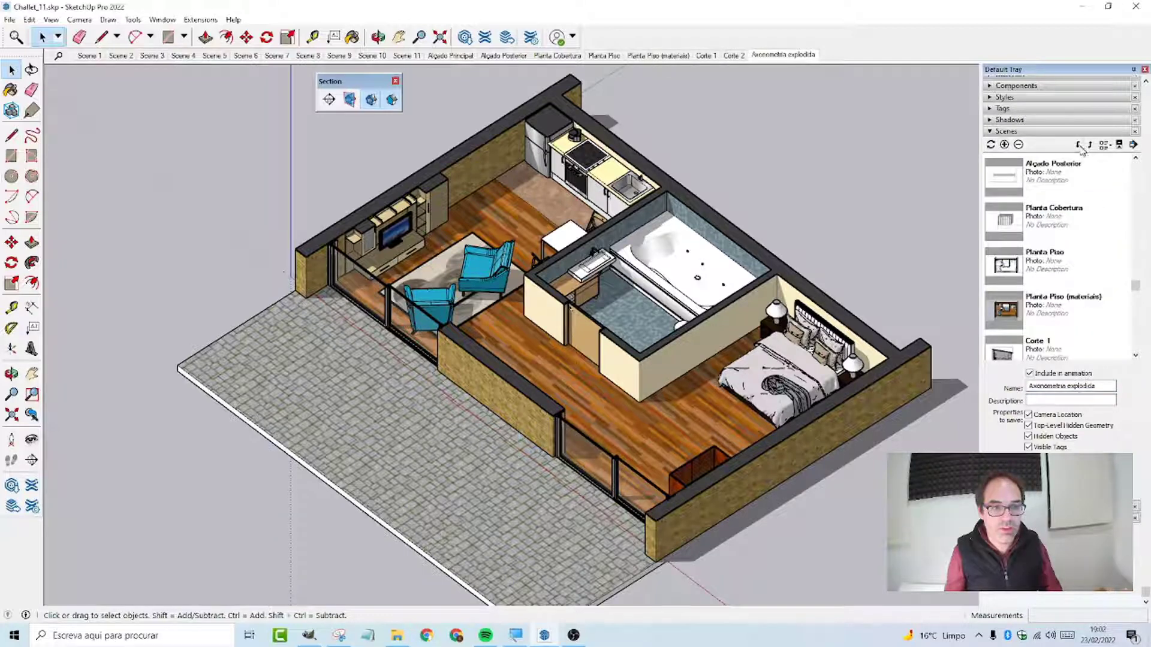
{"action": "scroll", "coordinate": [1078, 284], "scroll_direction": "down", "scroll_amount": 4}
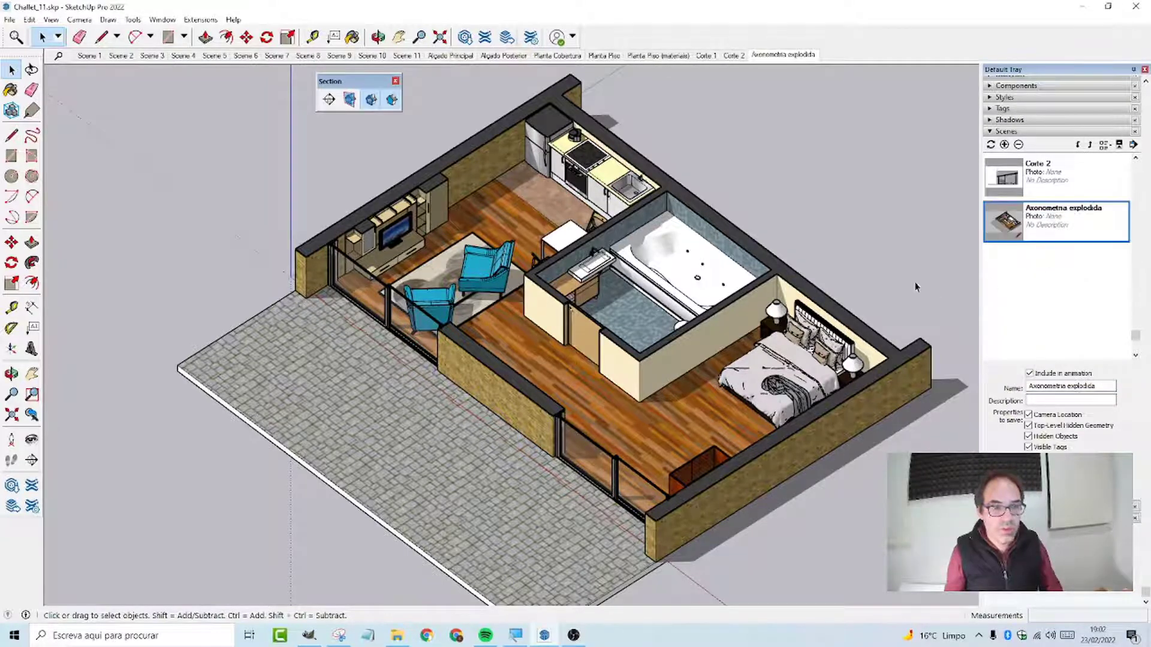
{"action": "scroll", "coordinate": [1068, 264], "scroll_direction": "down", "scroll_amount": 1}
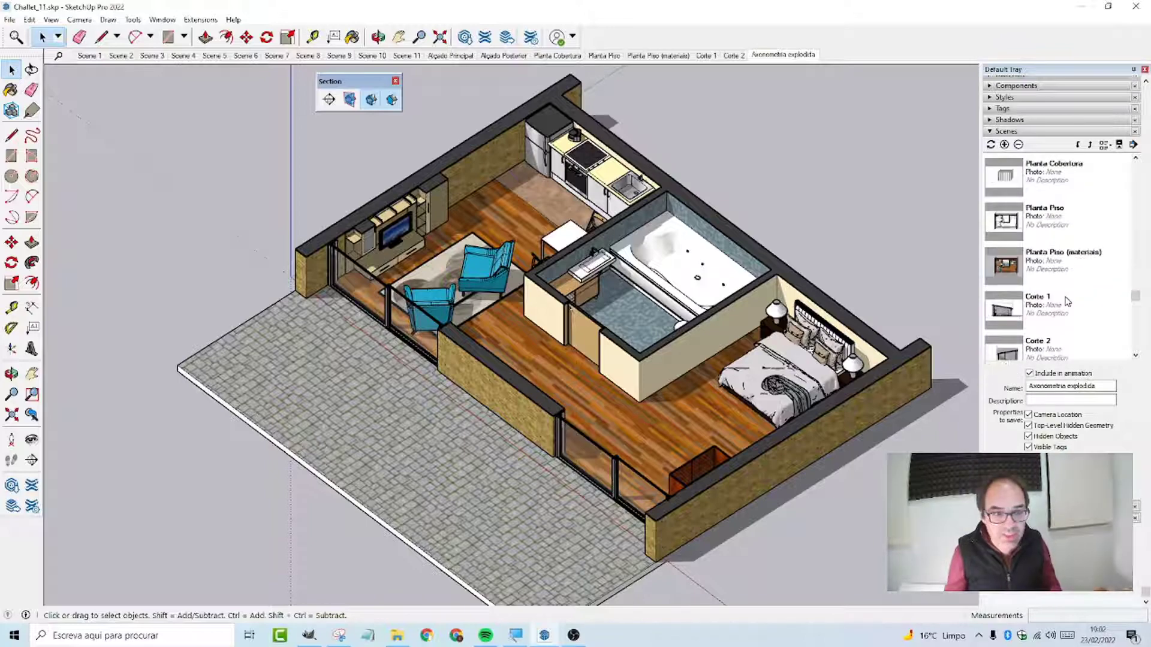
Activate the "Planta Piso (materiais)" scene and switch its camera from parallel projection to perspective
{"action": "left_click", "coordinate": [1062, 264]}
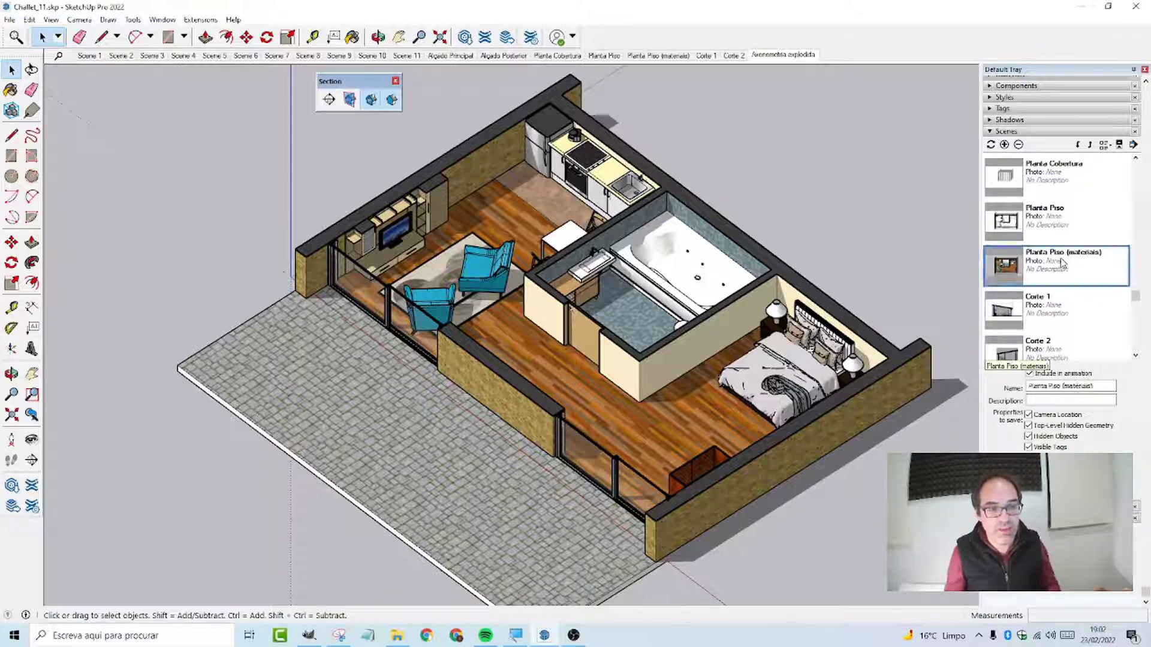
{"action": "double_click", "coordinate": [1062, 263]}
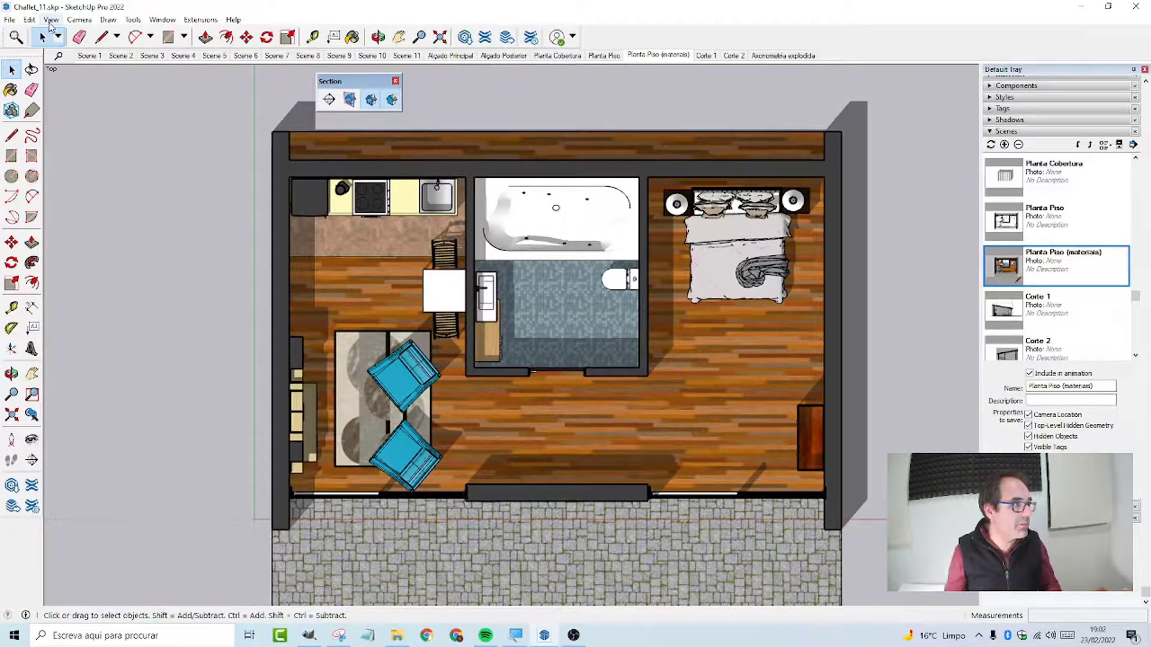
{"action": "left_click", "coordinate": [78, 20]}
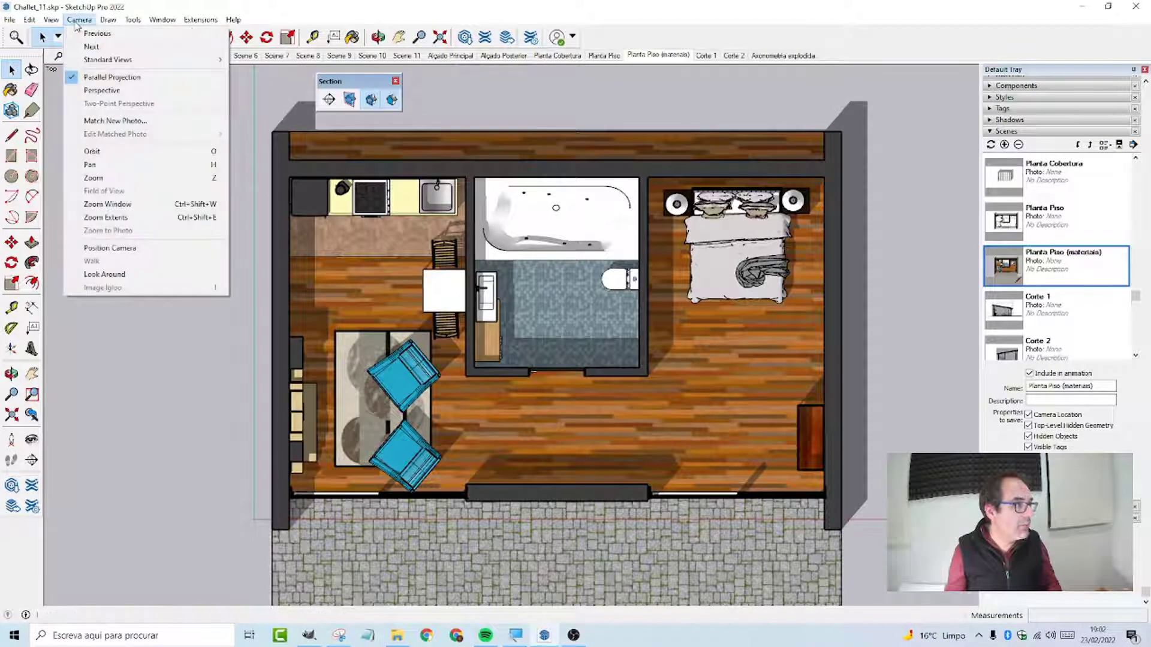
{"action": "left_click", "coordinate": [90, 90]}
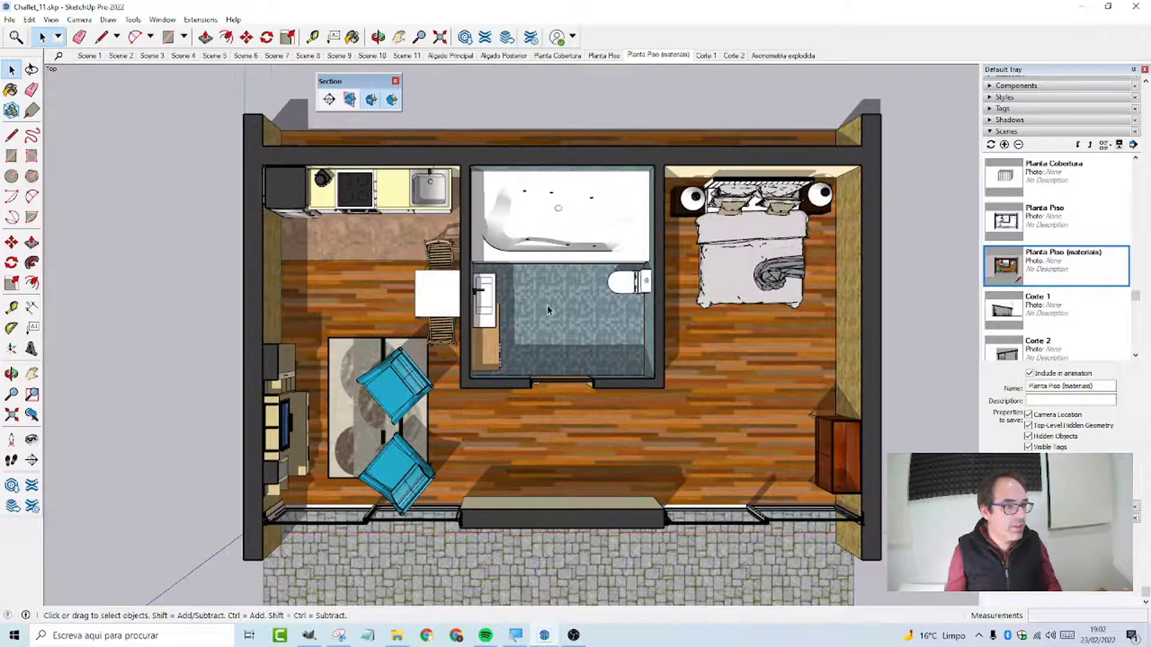
{"action": "scroll", "coordinate": [557, 312], "scroll_direction": "up", "scroll_amount": 3}
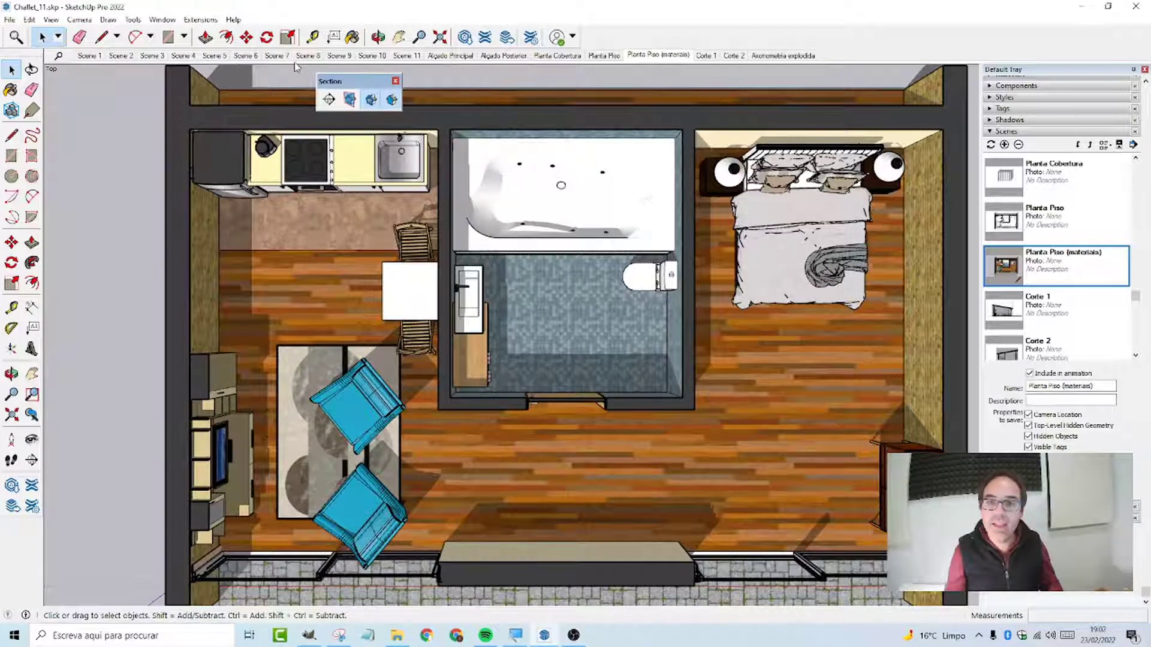
Set the camera's field of view to 70 degrees and frame the whole floor plan from above
{"action": "left_click", "coordinate": [79, 20]}
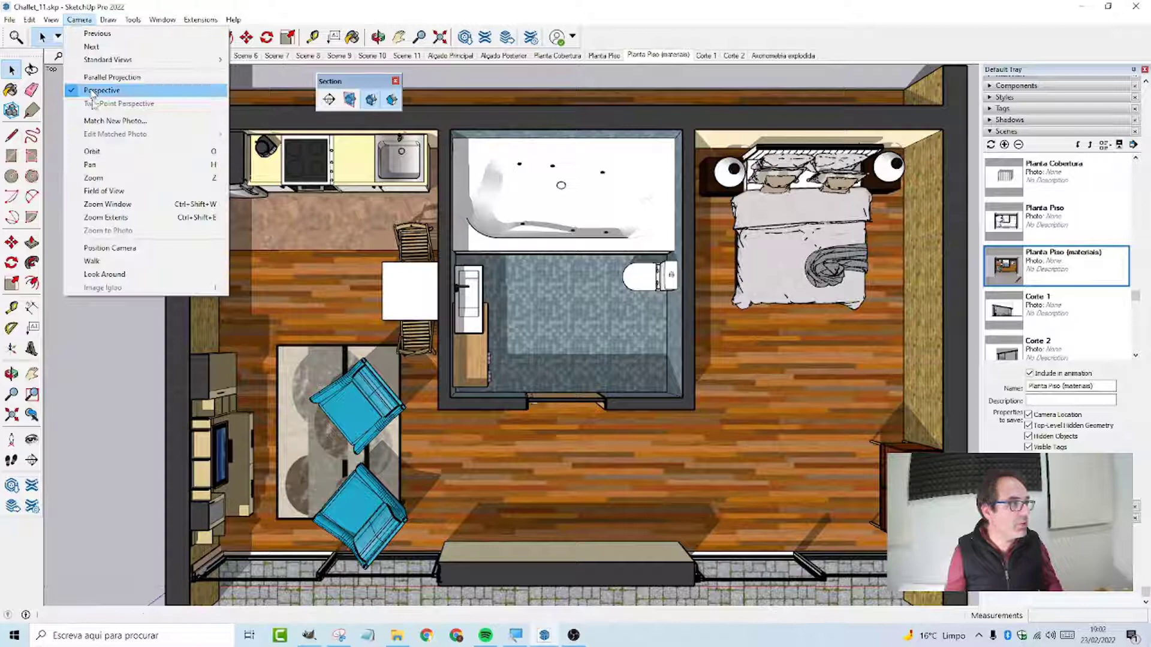
{"action": "left_click", "coordinate": [93, 190]}
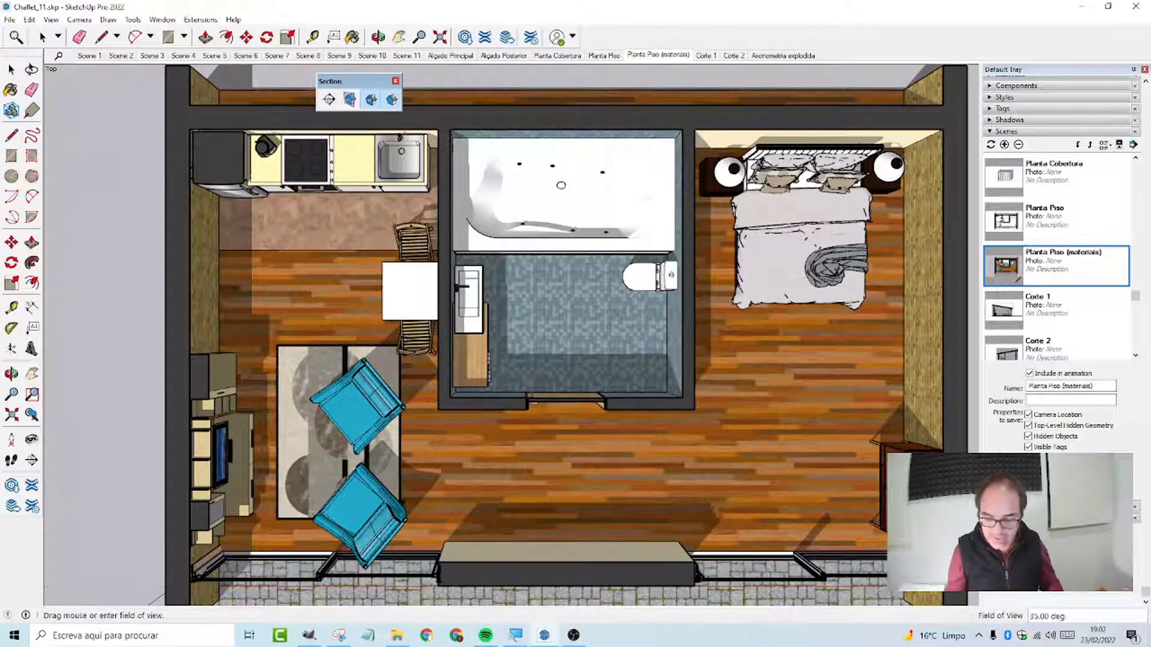
{"action": "type", "text": "70"}
{"action": "key", "text": "Return"}
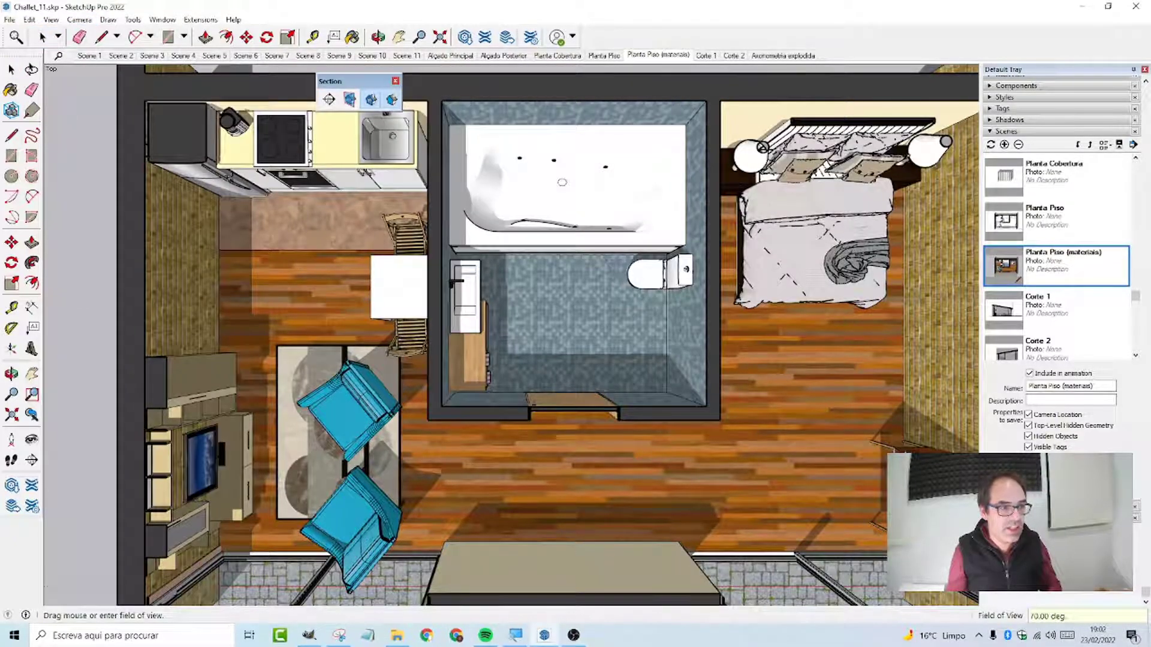
{"action": "scroll", "coordinate": [586, 349], "scroll_direction": "down", "scroll_amount": 3}
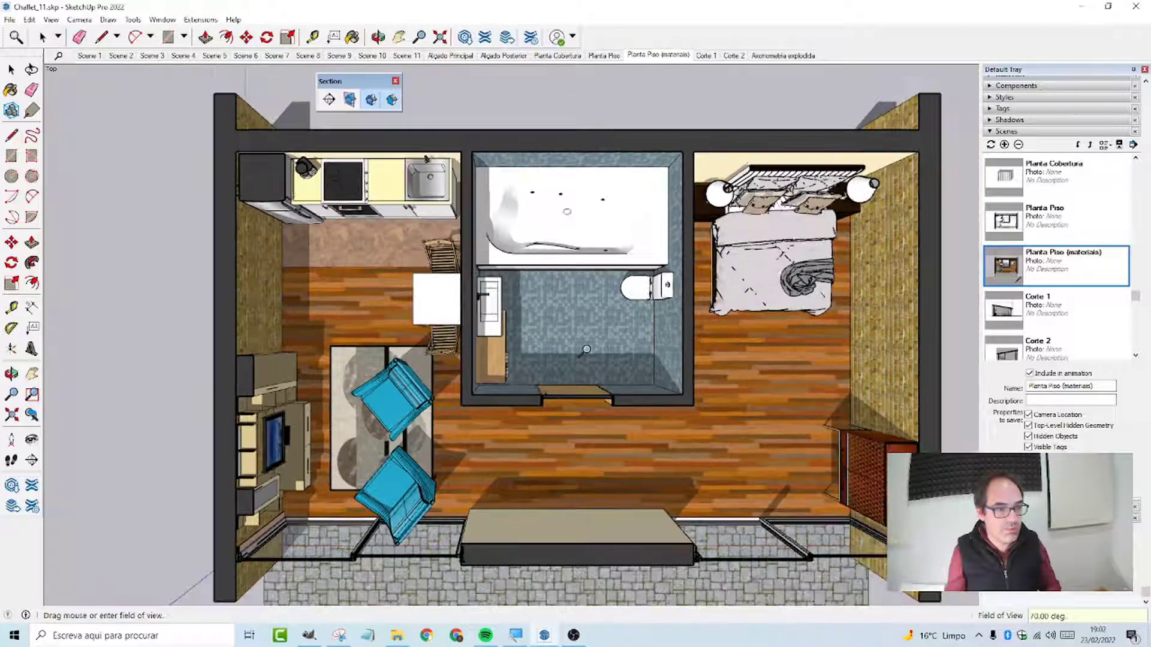
{"action": "middle_click_drag", "start_coordinate": [587, 349], "coordinate": [554, 331], "text": "shift"}
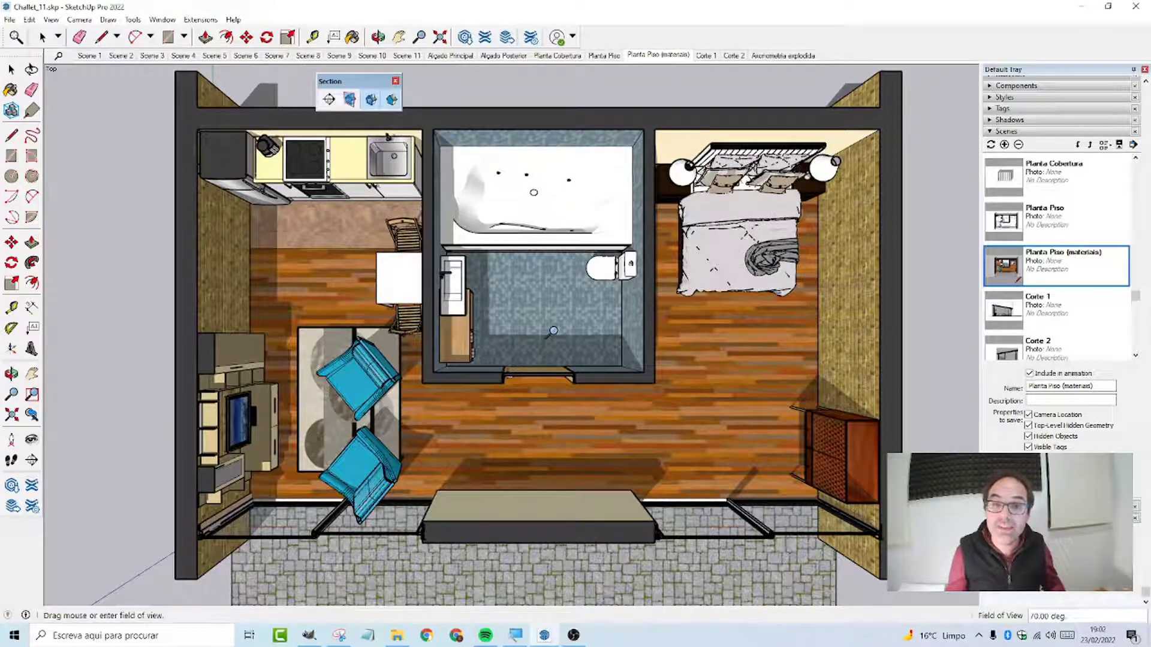
Add a scene of the perspective floor plan and name it "Planta perspectivada"
{"action": "left_click", "coordinate": [52, 23]}
{"action": "mouse_move", "coordinate": [89, 239]}
{"action": "left_click", "coordinate": [202, 238]}
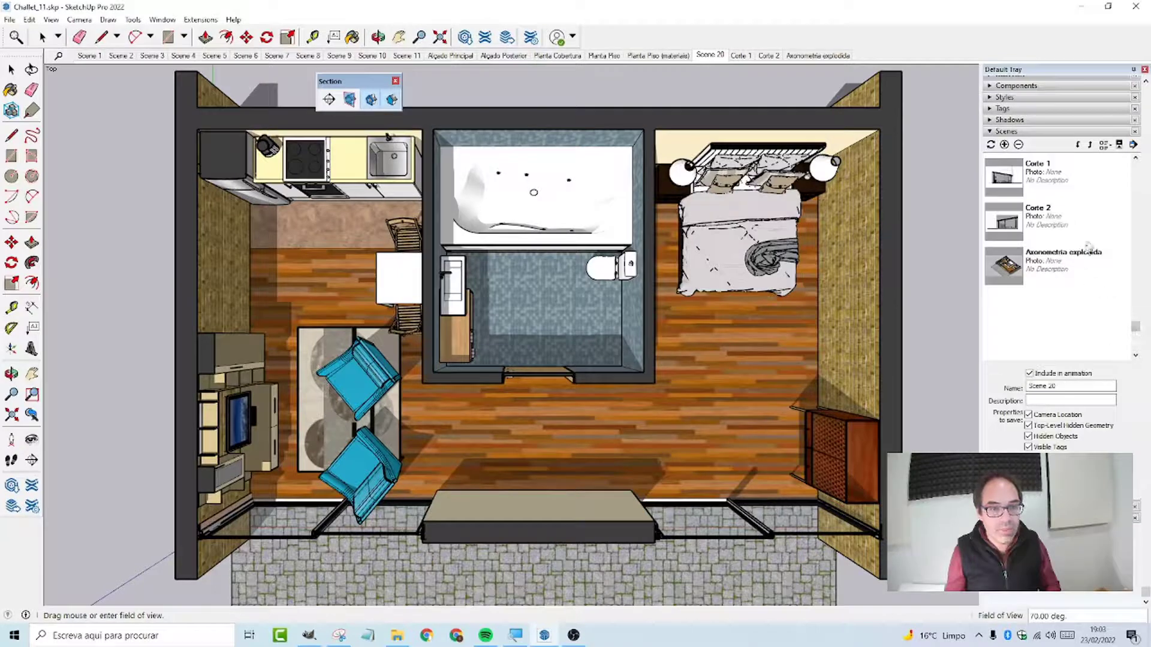
{"action": "left_click_drag", "start_coordinate": [1076, 387], "coordinate": [1016, 385]}
{"action": "type", "text": "Plant"}
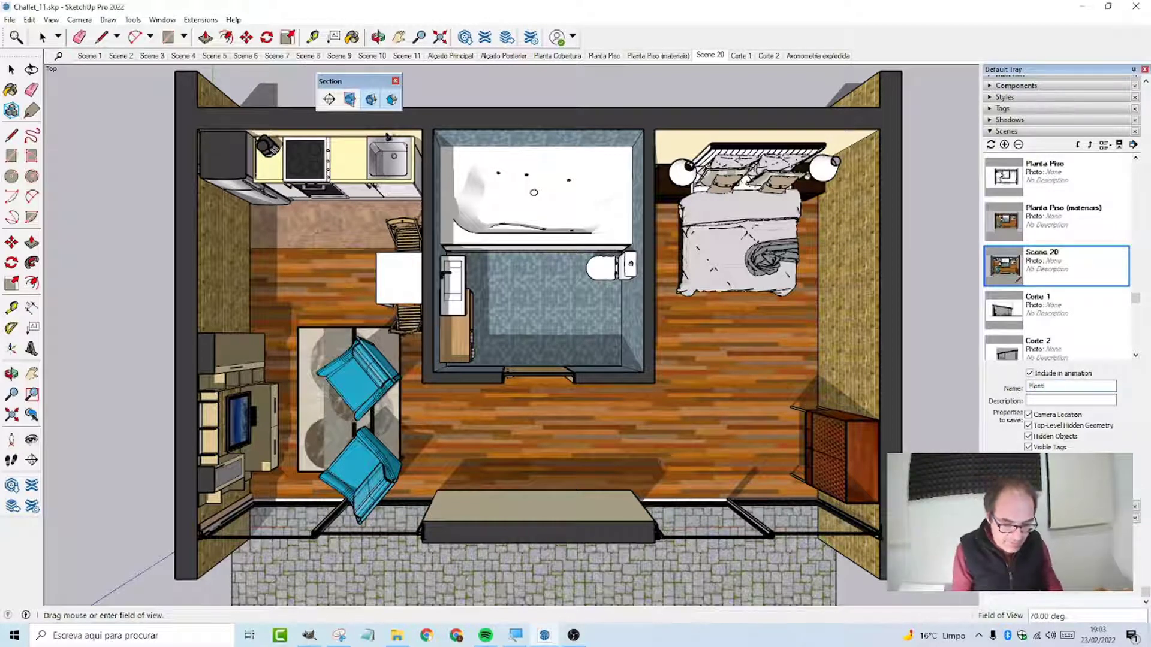
{"action": "type", "text": "a bai"}
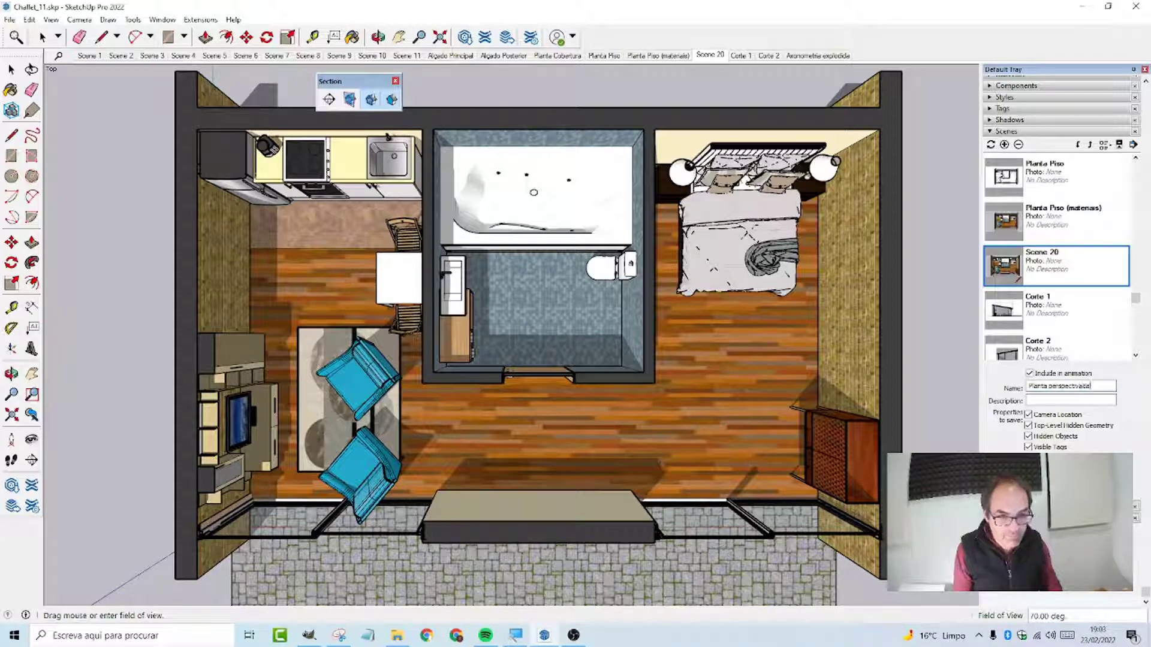
{"action": "key", "text": "Return"}
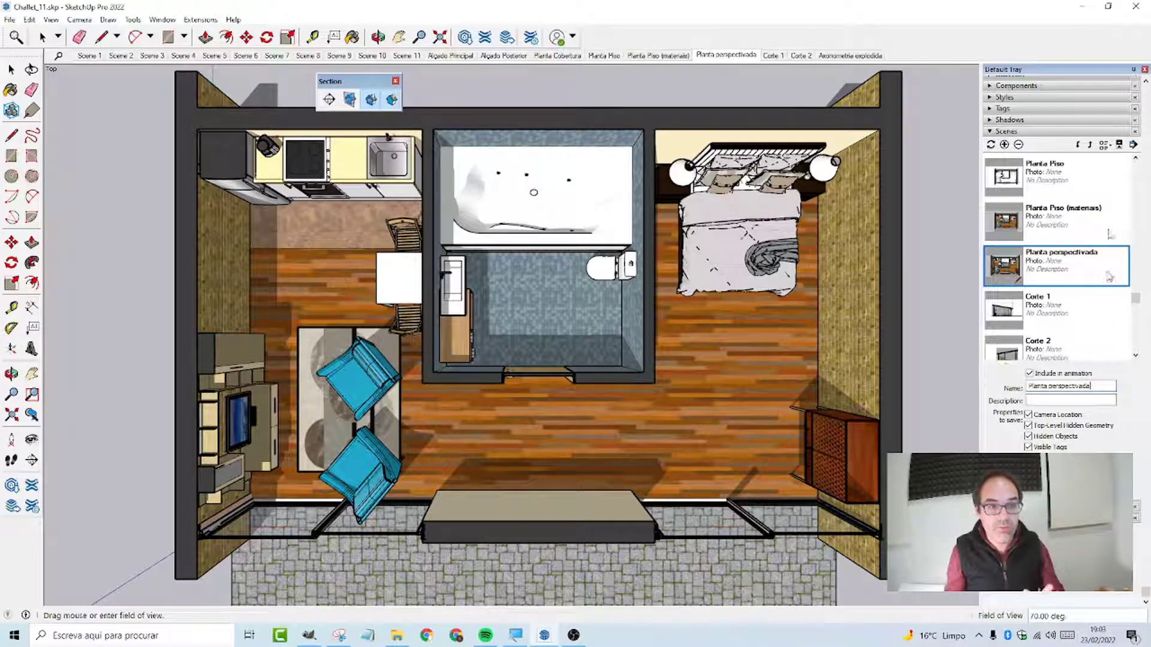
Move the "Planta perspectivada" scene to the end of the scene order, after Axonometria explodida
{"action": "left_click", "coordinate": [1078, 145]}
{"action": "left_click", "coordinate": [1078, 145]}
{"action": "left_click", "coordinate": [1079, 145]}
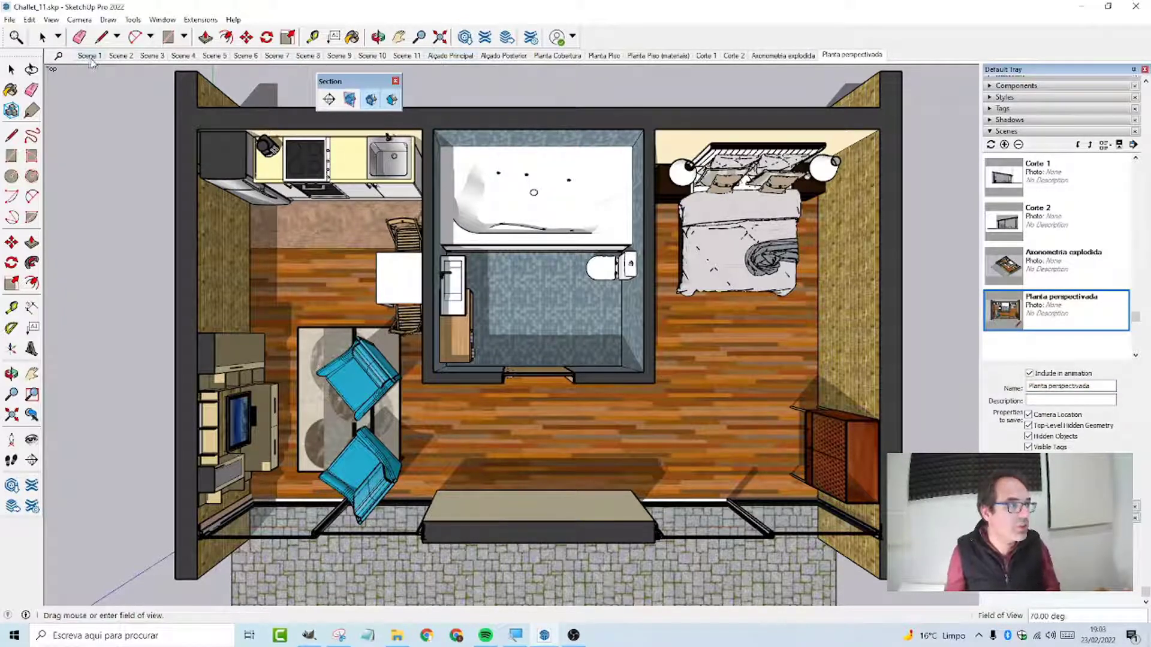
Check the scenes from Scene 1 onward, hide the section planes in Scene 5 and update it, saving the change as a new style
{"action": "left_click", "coordinate": [93, 60]}
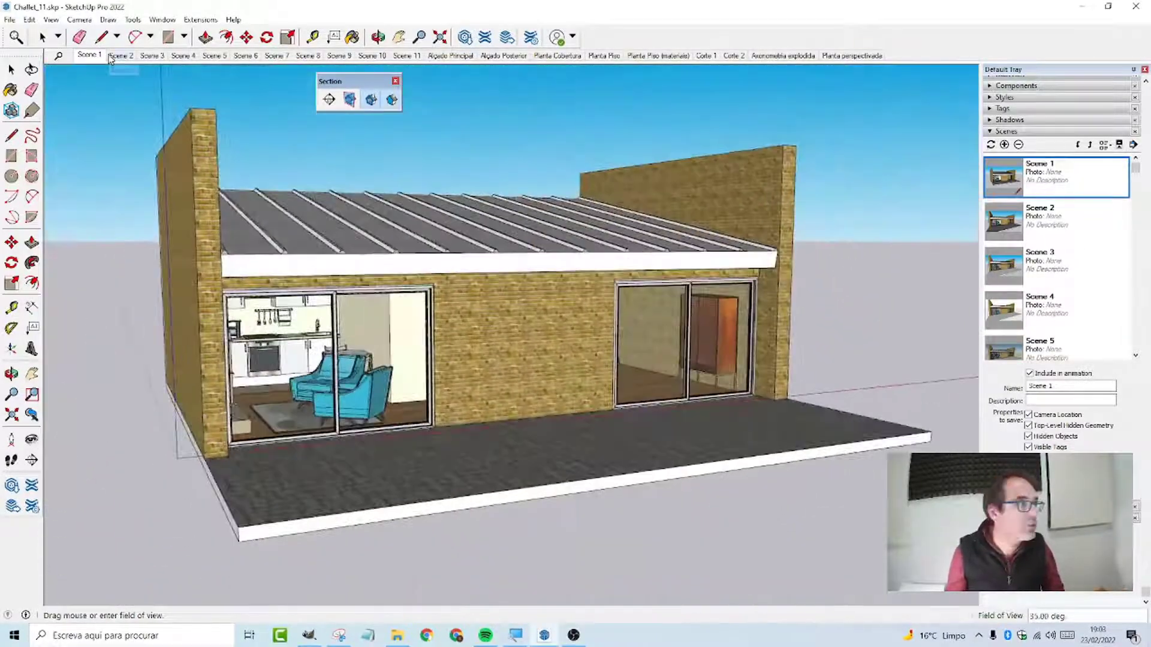
{"action": "left_click", "coordinate": [122, 56]}
{"action": "left_click", "coordinate": [146, 56]}
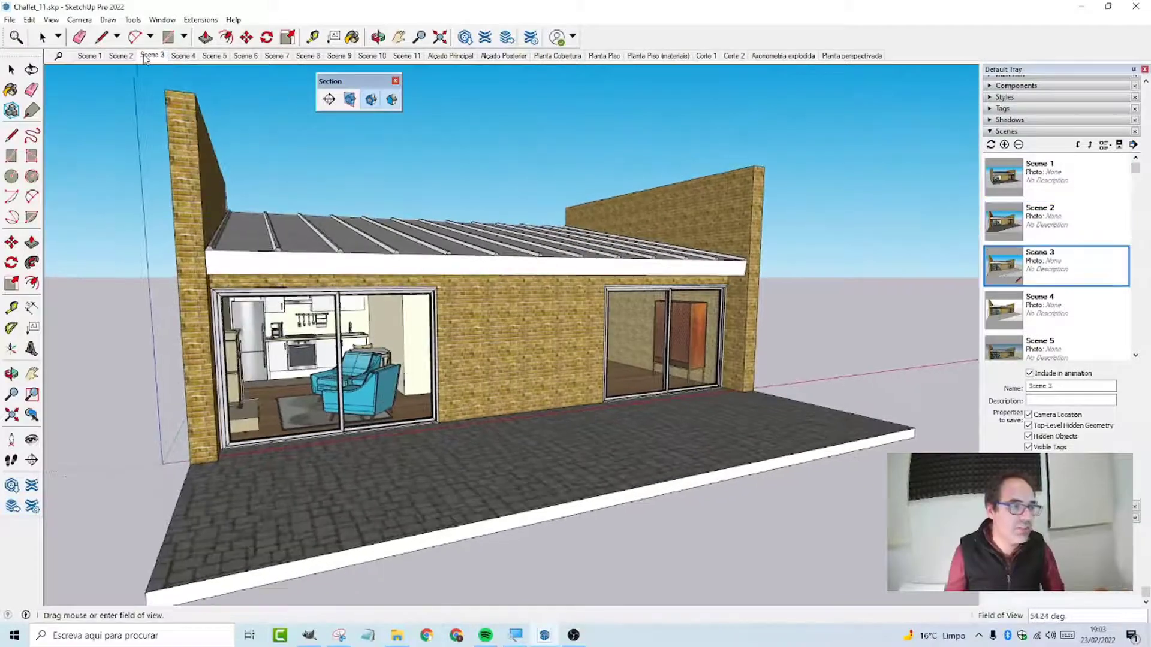
{"action": "left_click", "coordinate": [178, 56]}
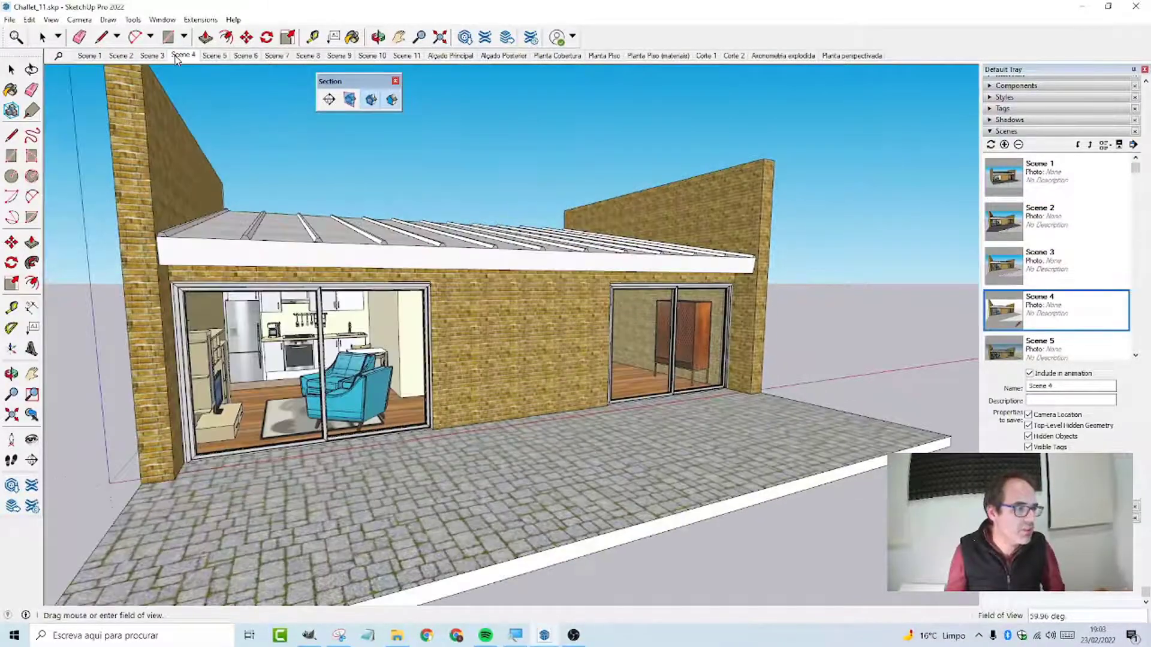
{"action": "left_click", "coordinate": [212, 55]}
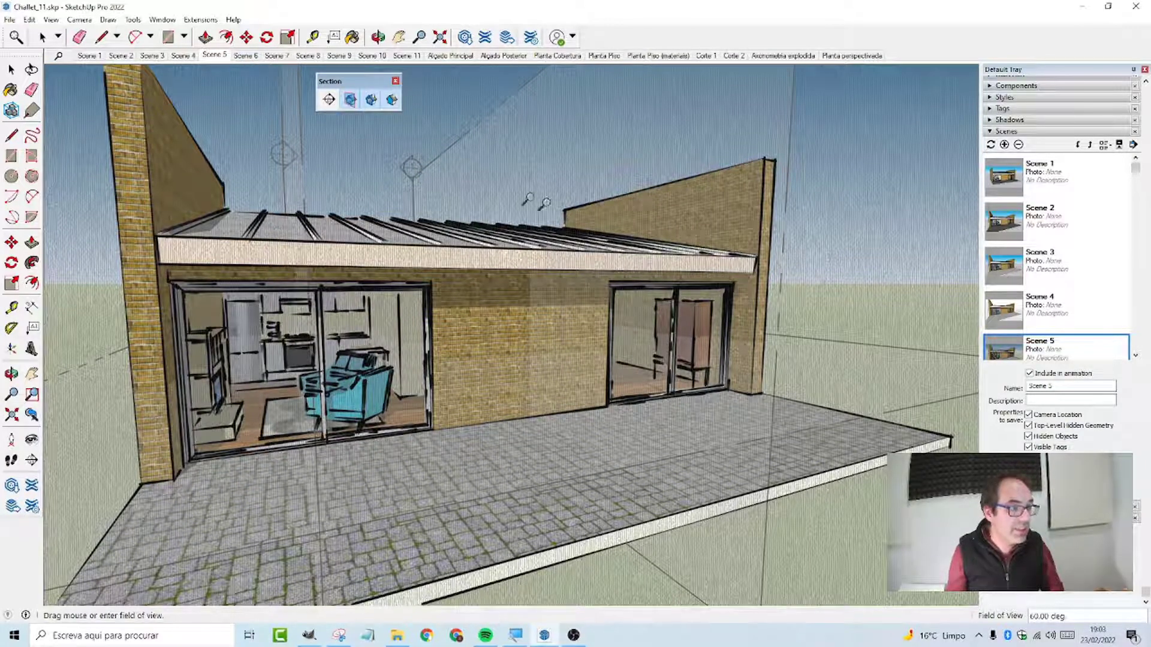
{"action": "left_click", "coordinate": [352, 107]}
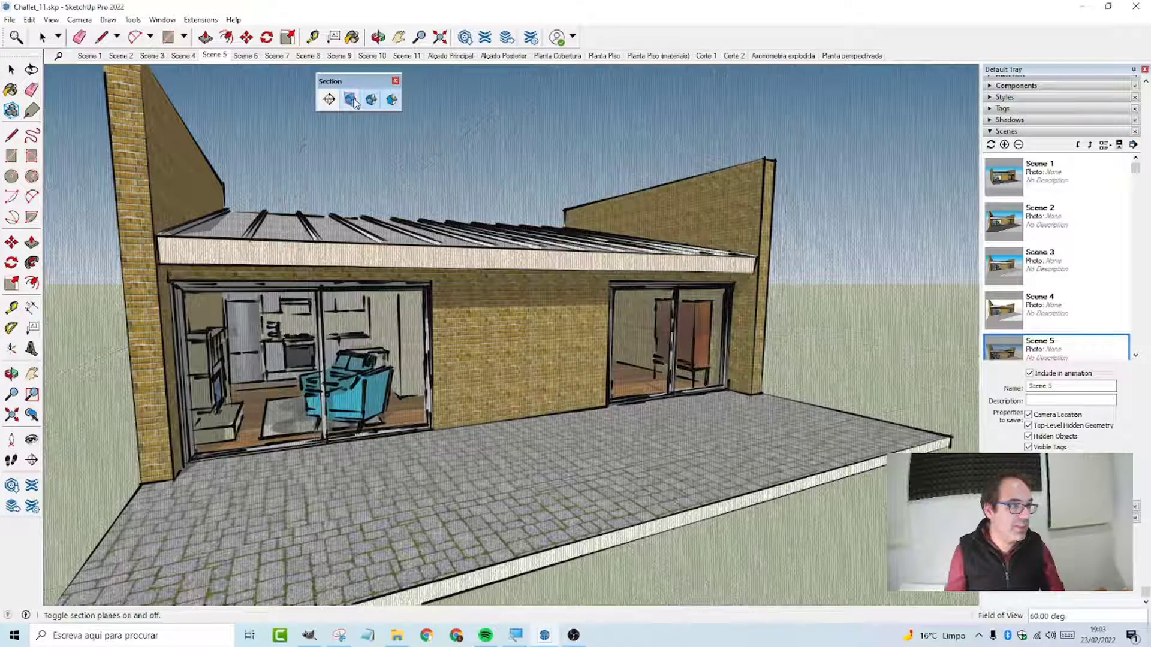
{"action": "right_click", "coordinate": [214, 56]}
{"action": "left_click", "coordinate": [247, 107]}
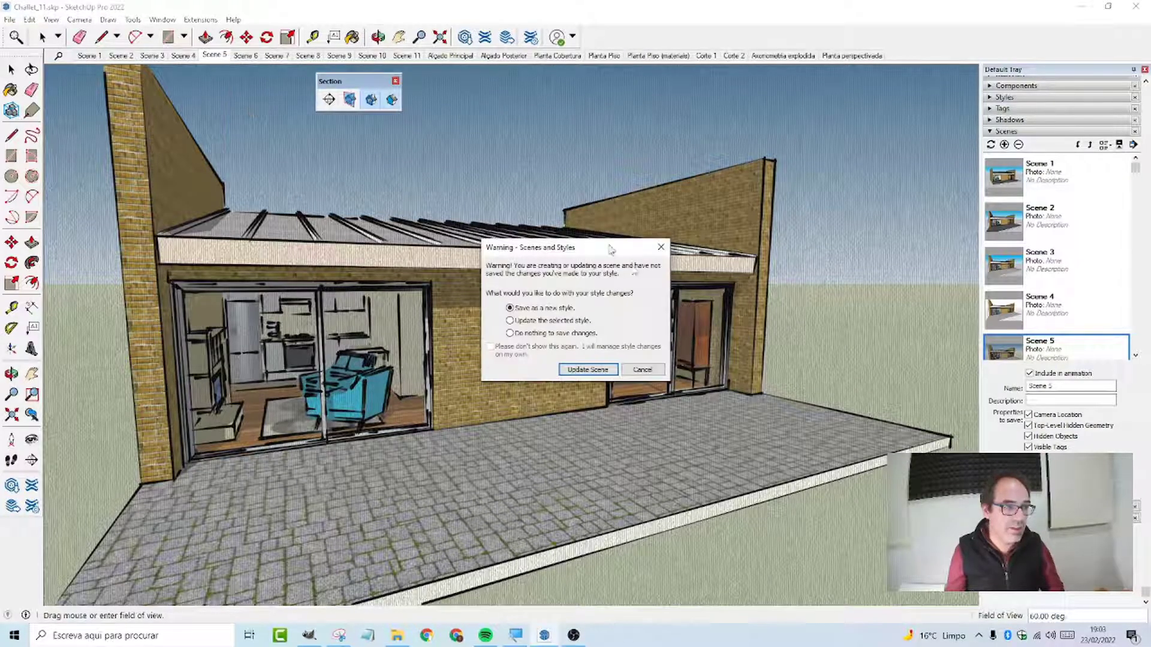
{"action": "left_click", "coordinate": [587, 373]}
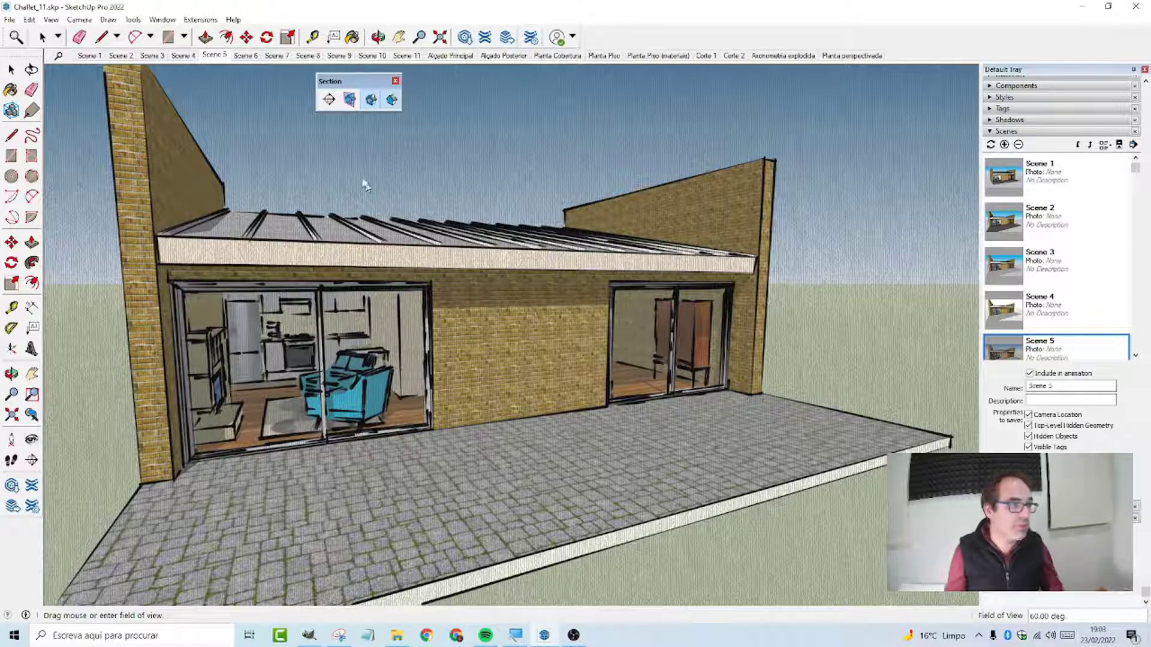
Check Scene 6, then hide the section planes in Scene 7 and update that scene with the style change
{"action": "left_click", "coordinate": [244, 55]}
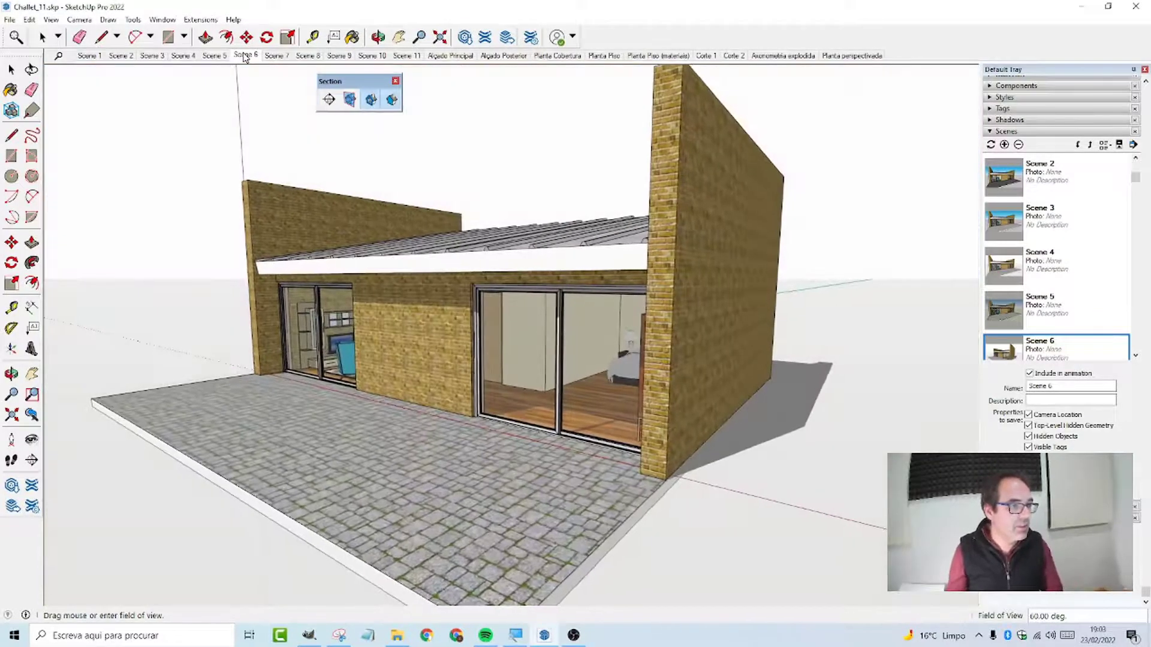
{"action": "left_click", "coordinate": [279, 57]}
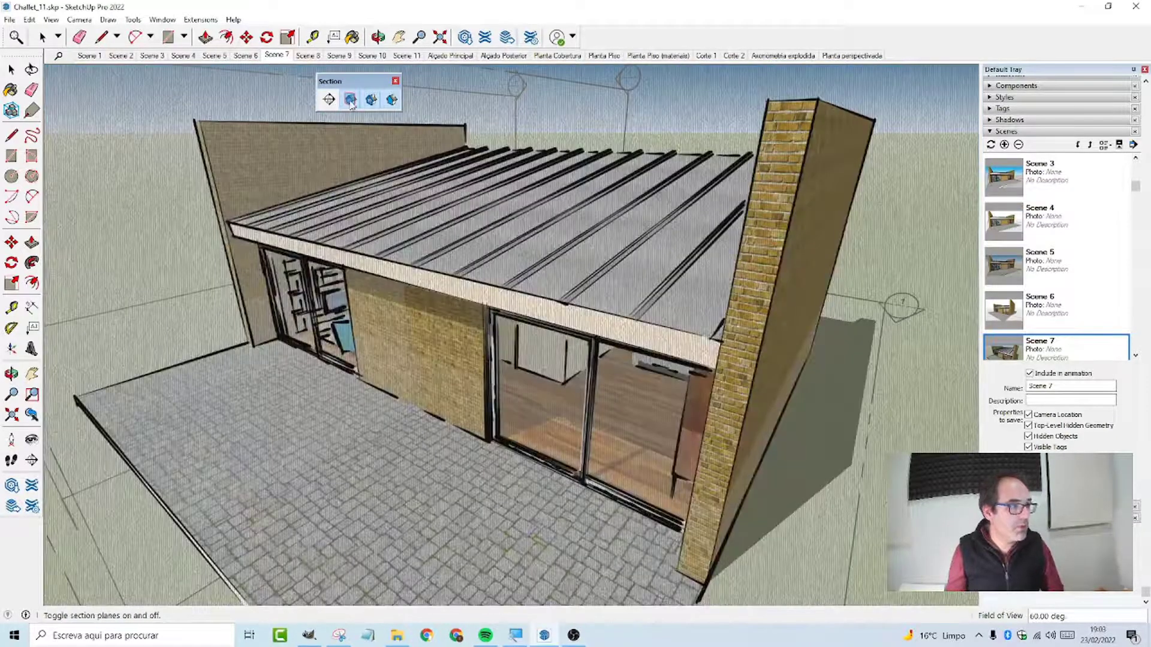
{"action": "left_click", "coordinate": [351, 100]}
{"action": "right_click", "coordinate": [279, 56]}
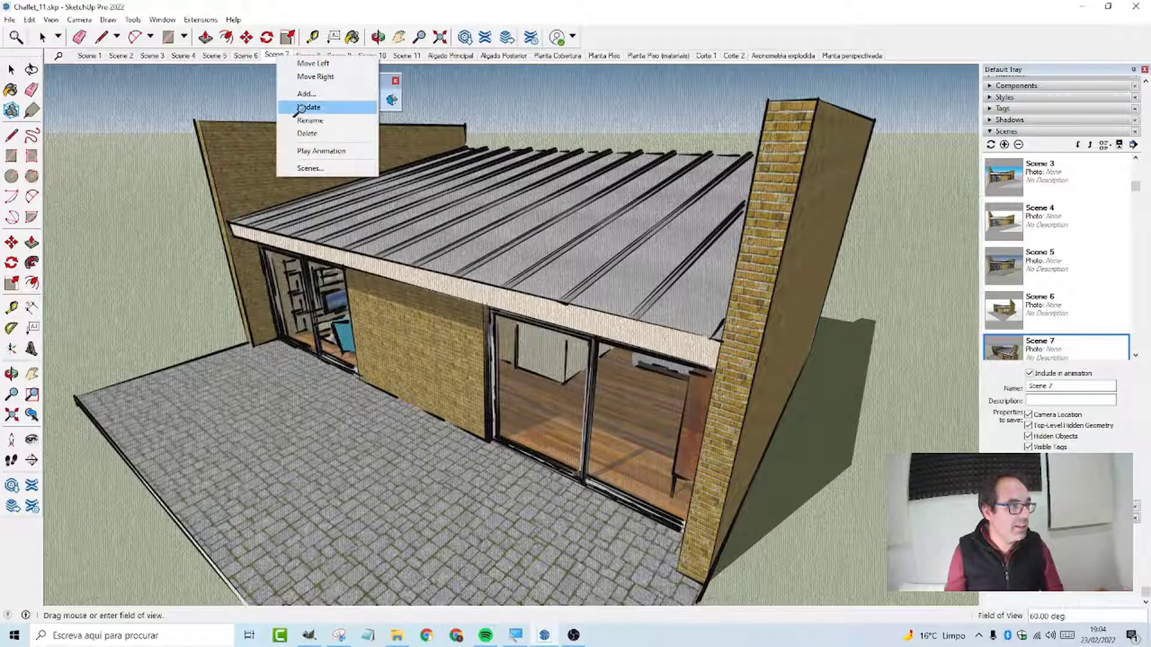
{"action": "left_click", "coordinate": [308, 107]}
{"action": "left_click", "coordinate": [578, 373]}
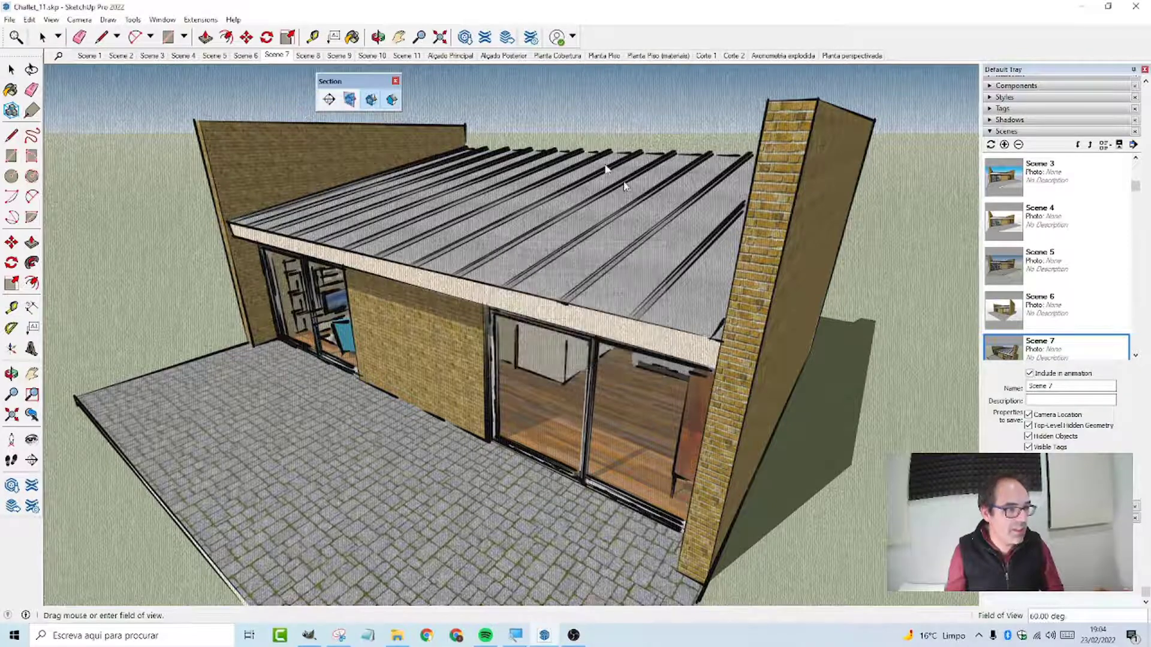
Review Scenes 8 and 9, followed by each named elevation, plan, cut and axonometry scene from Alçado Principal through Planta perspectivada
{"action": "left_click", "coordinate": [309, 56]}
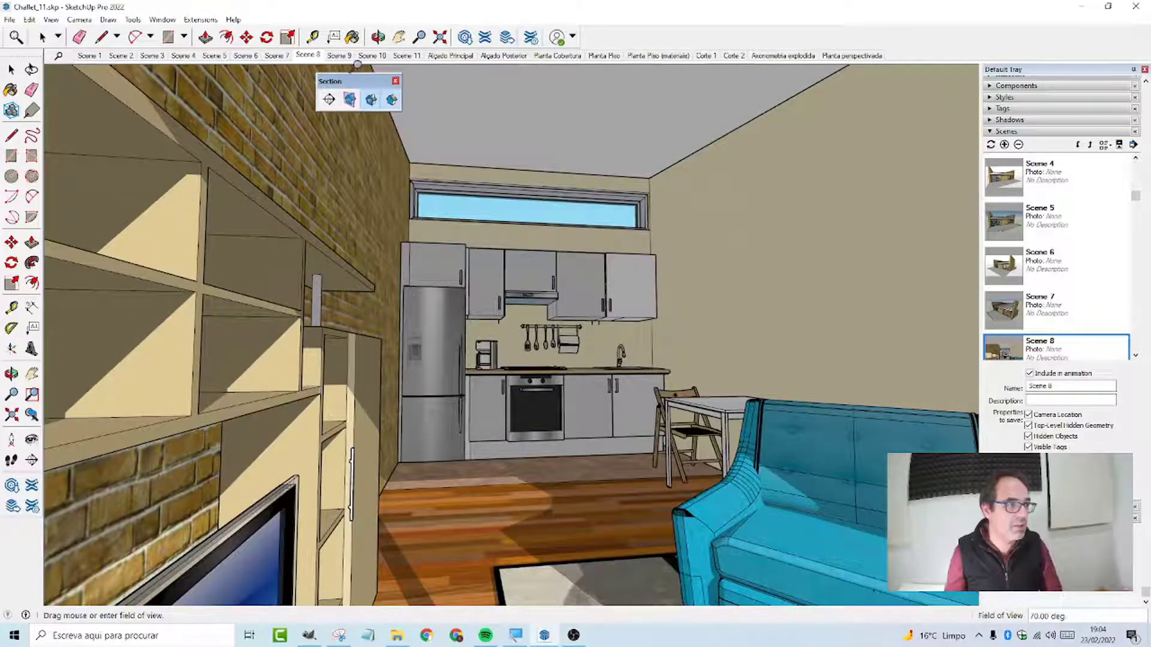
{"action": "left_click", "coordinate": [340, 56]}
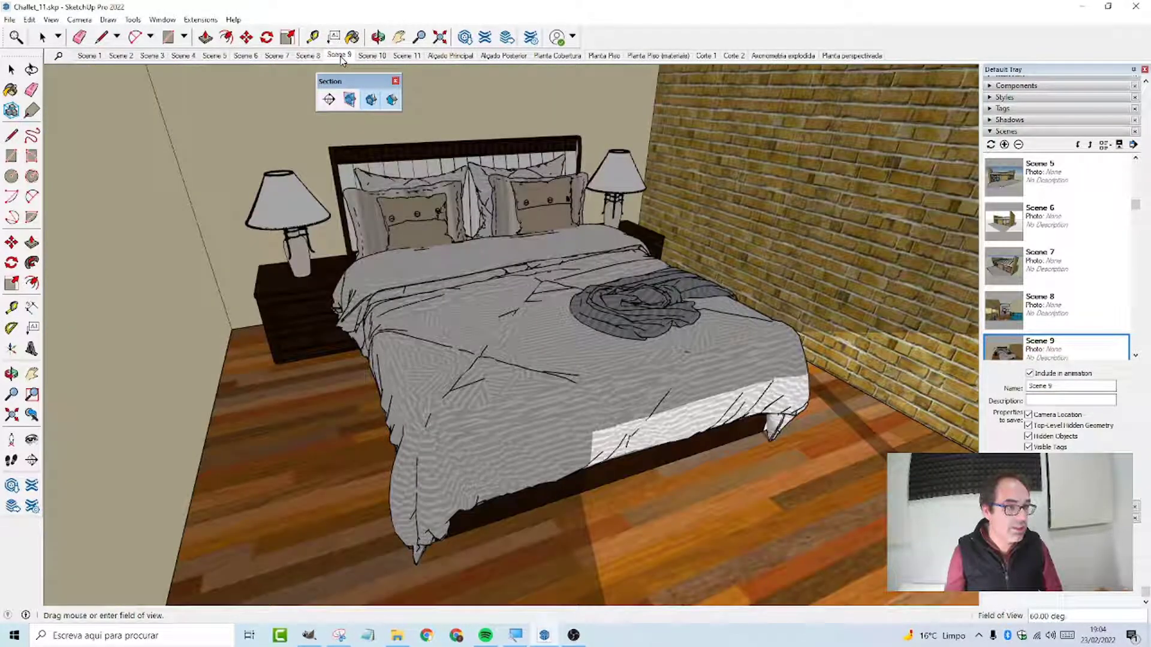
{"action": "left_click", "coordinate": [451, 56]}
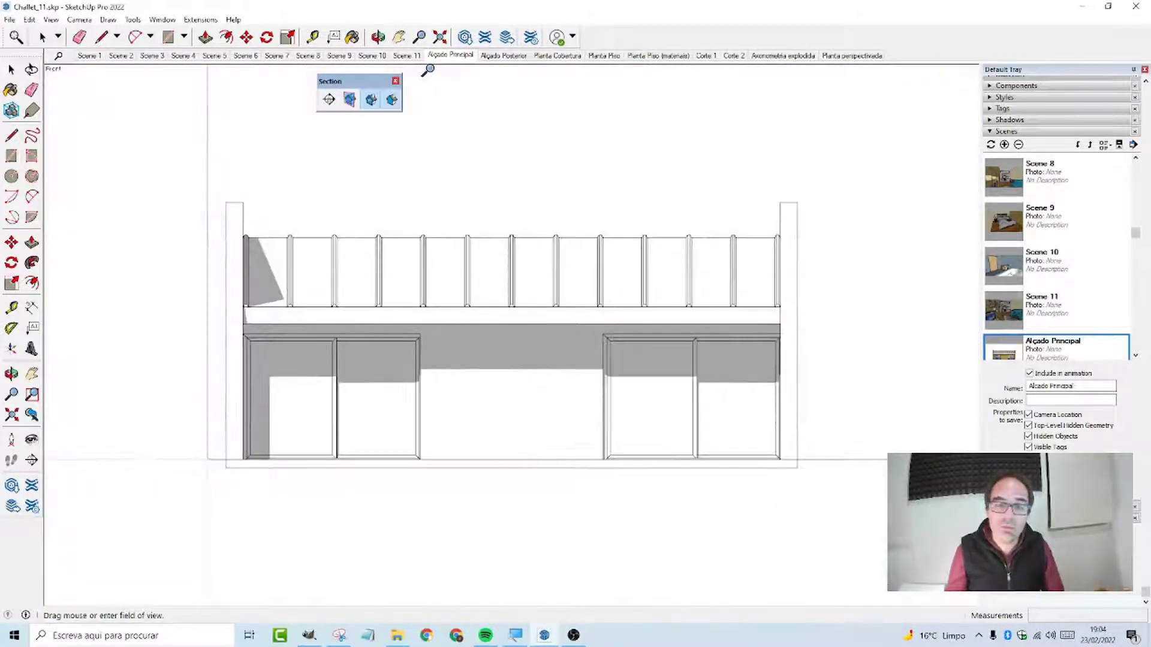
{"action": "left_click", "coordinate": [502, 55]}
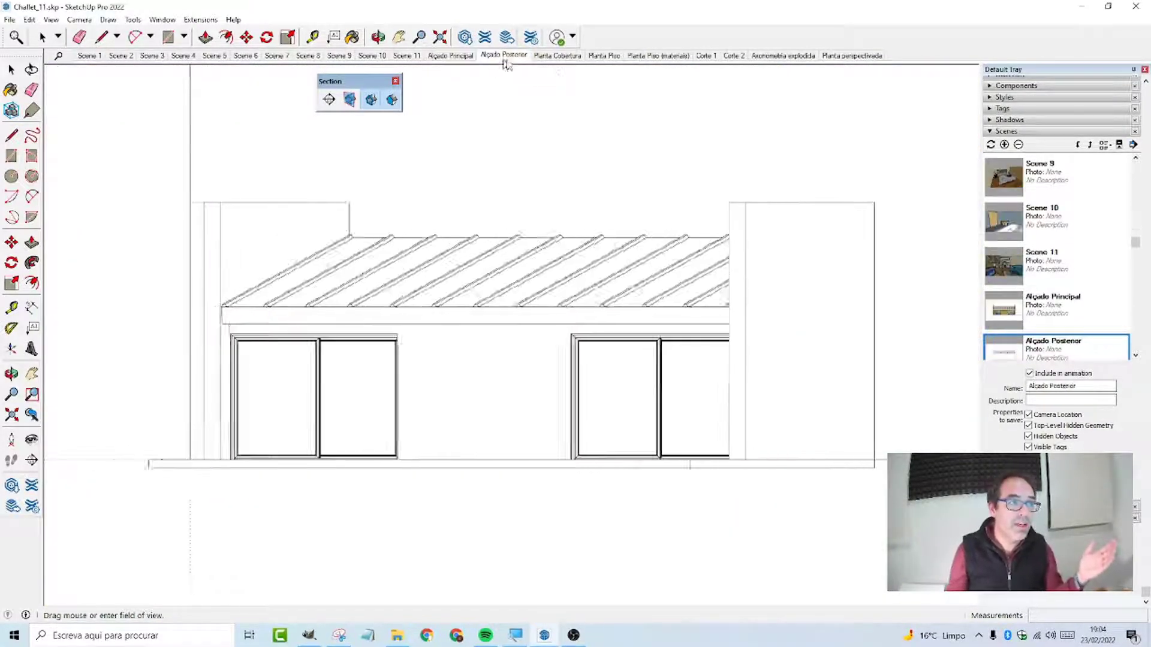
{"action": "left_click", "coordinate": [571, 57]}
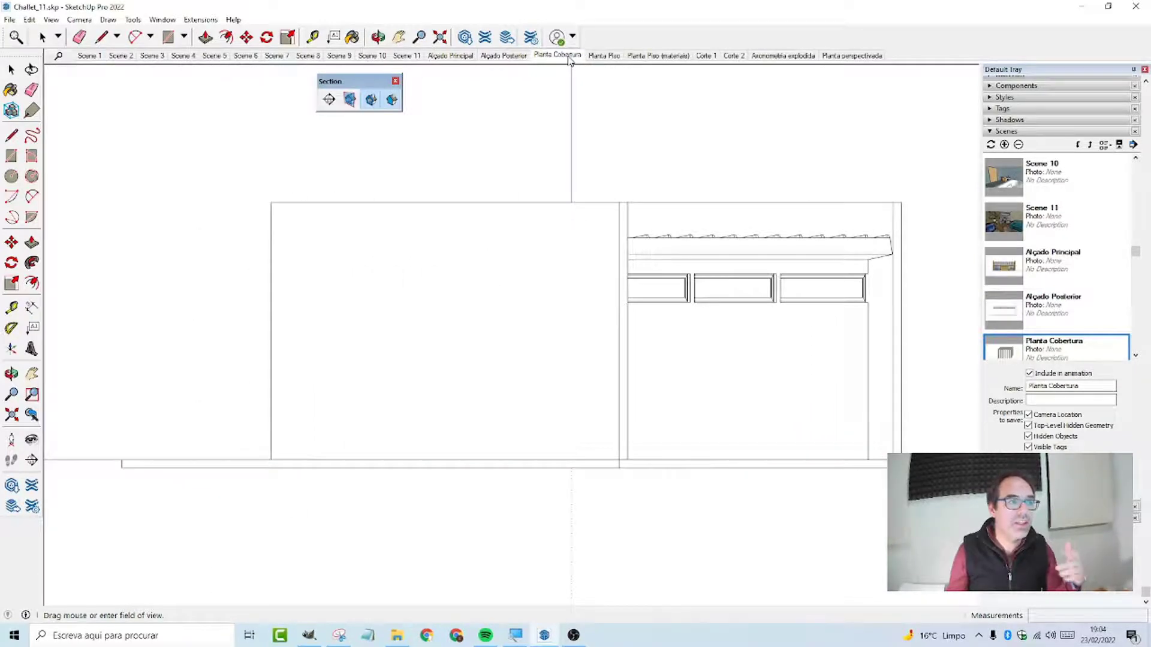
{"action": "left_click", "coordinate": [616, 57]}
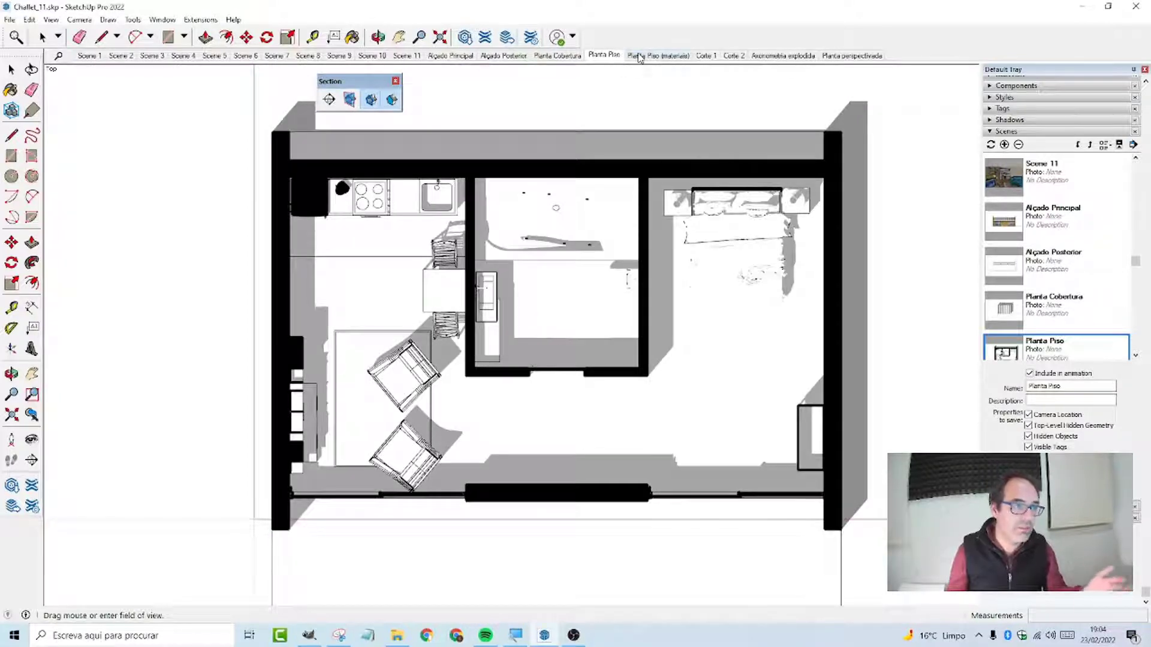
{"action": "left_click", "coordinate": [639, 56]}
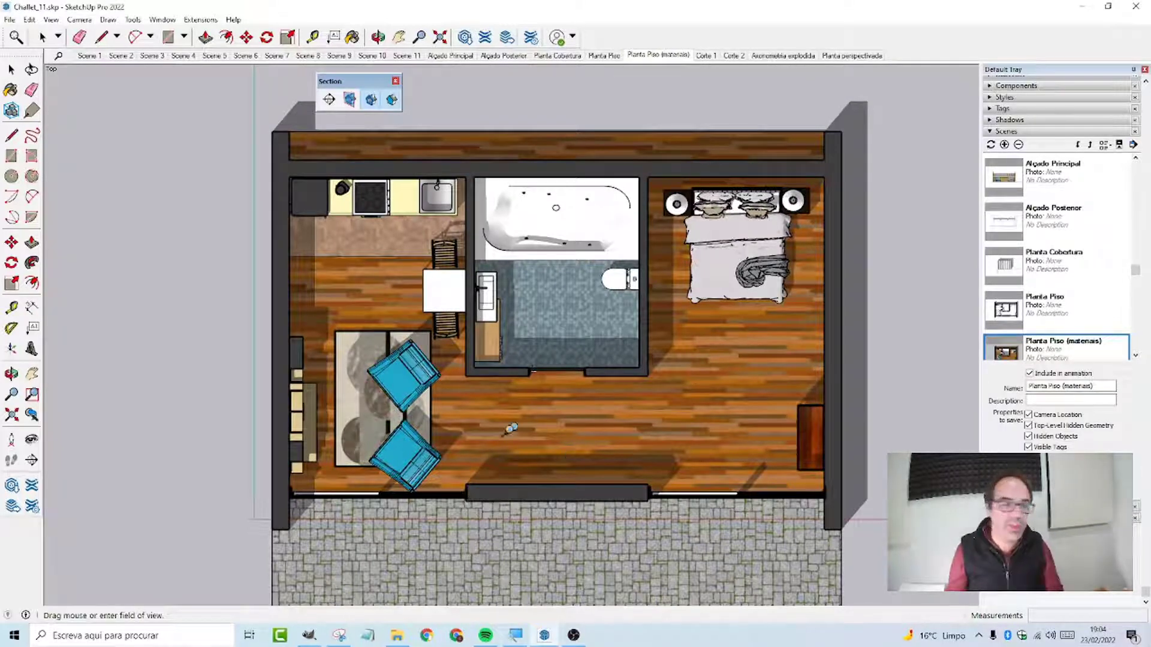
{"action": "left_click", "coordinate": [712, 57]}
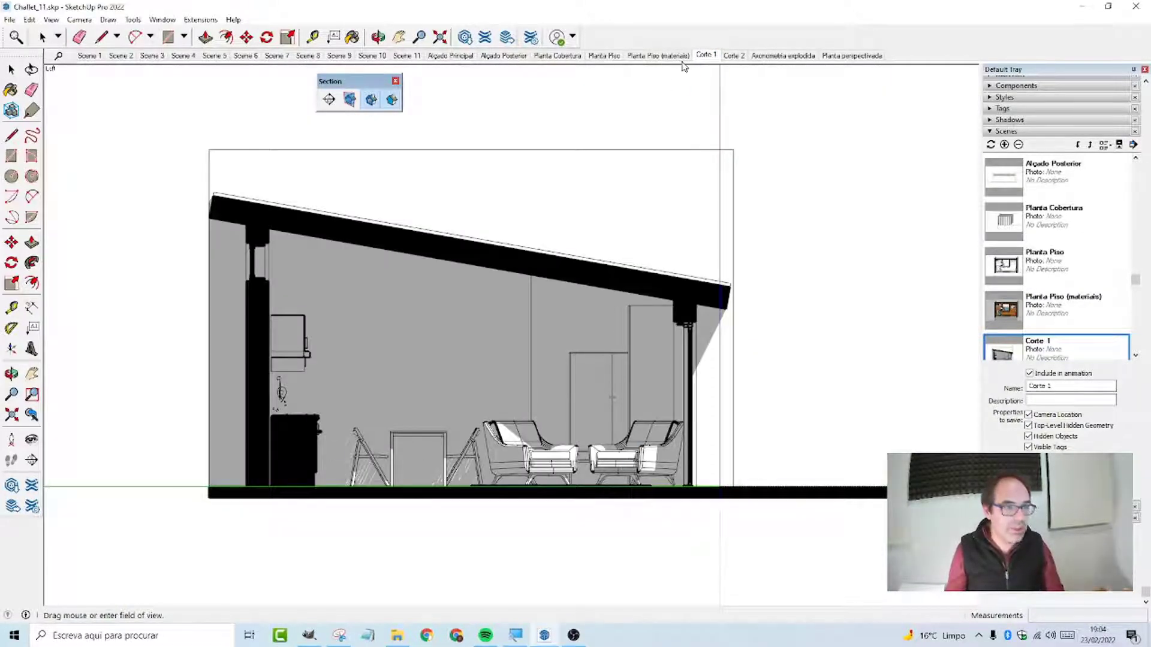
{"action": "left_click", "coordinate": [734, 56]}
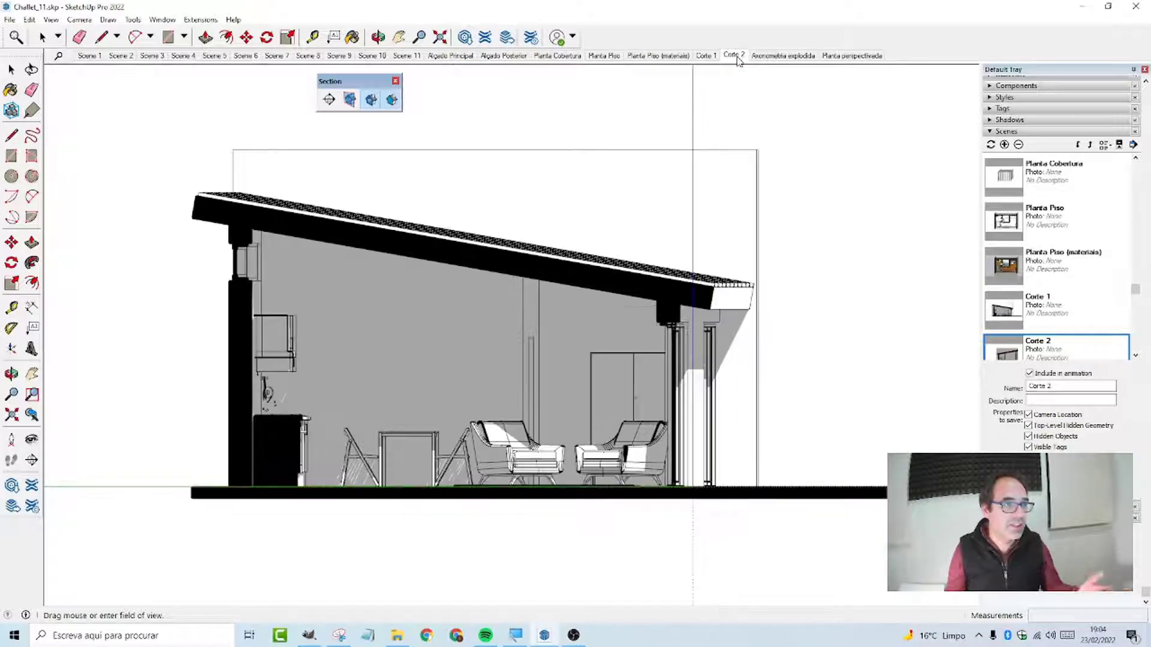
{"action": "left_click", "coordinate": [762, 56]}
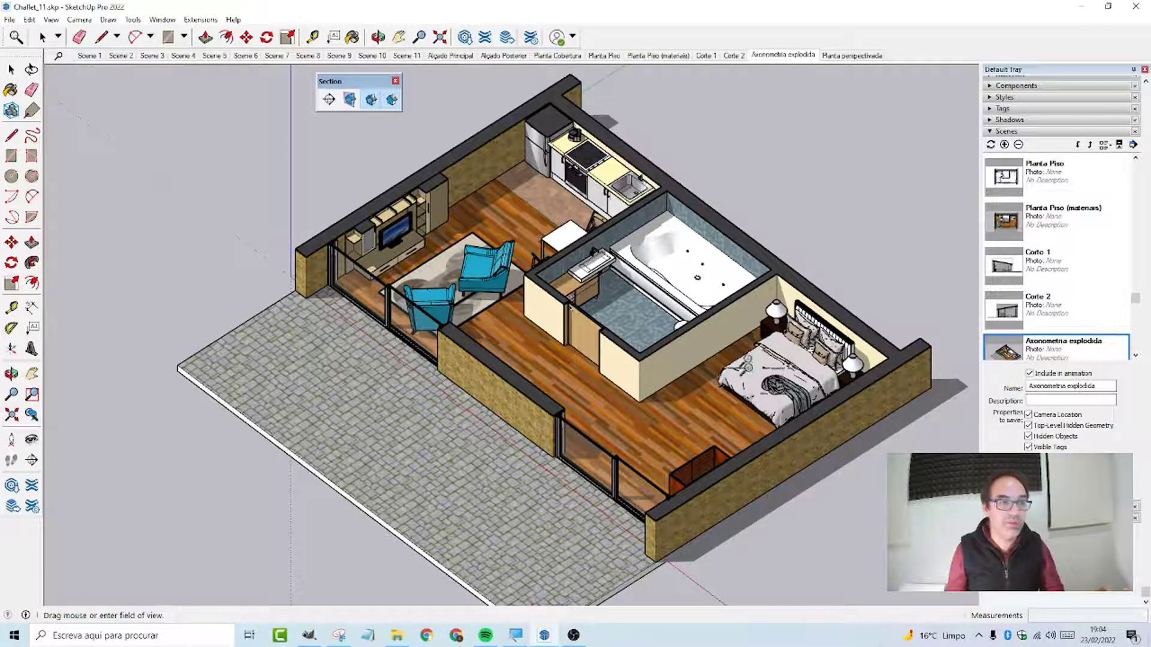
{"action": "left_click", "coordinate": [851, 56]}
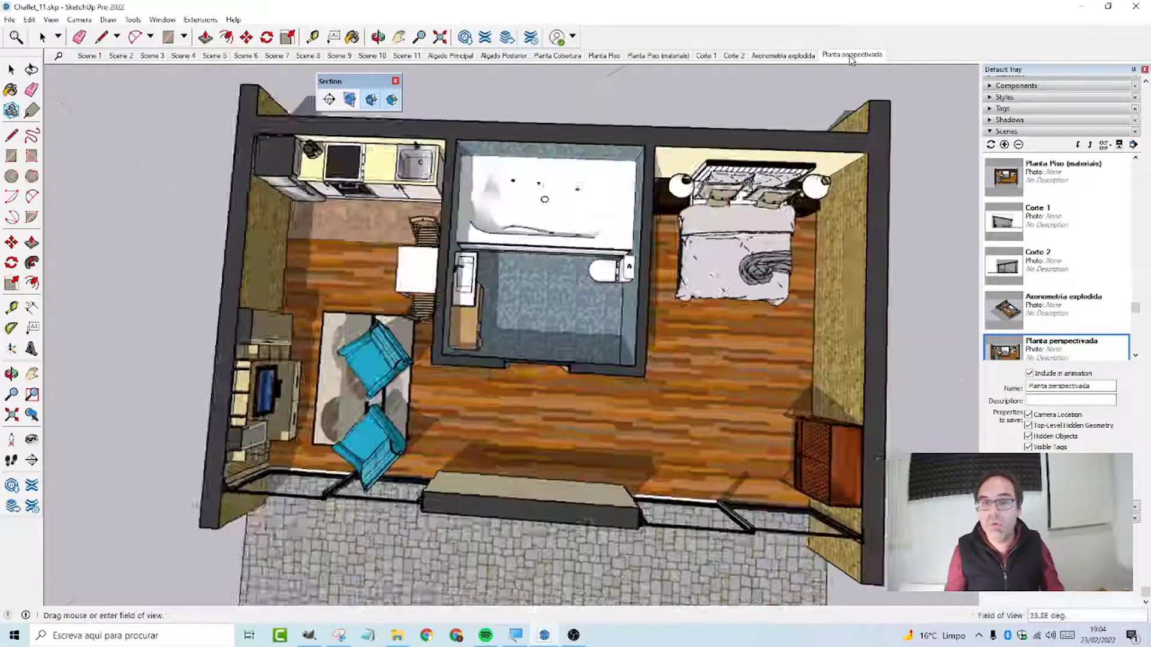